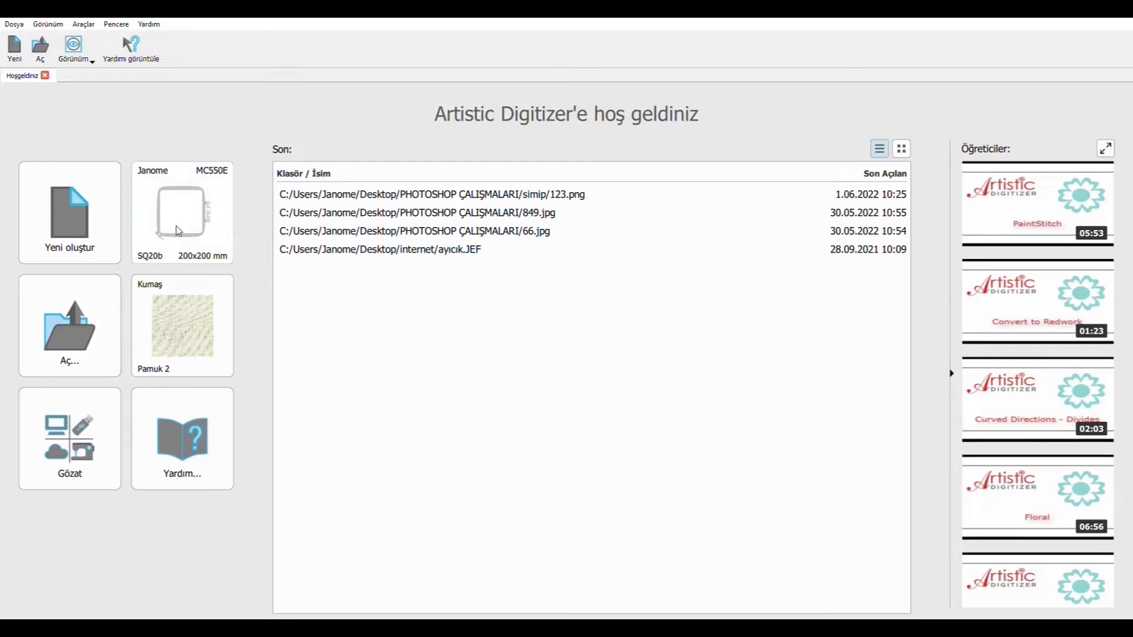
# - Set the embroidery machine to Janome MC550E and choose the RE36b hoop, 200x360 mm
pyautogui.click(71, 335)
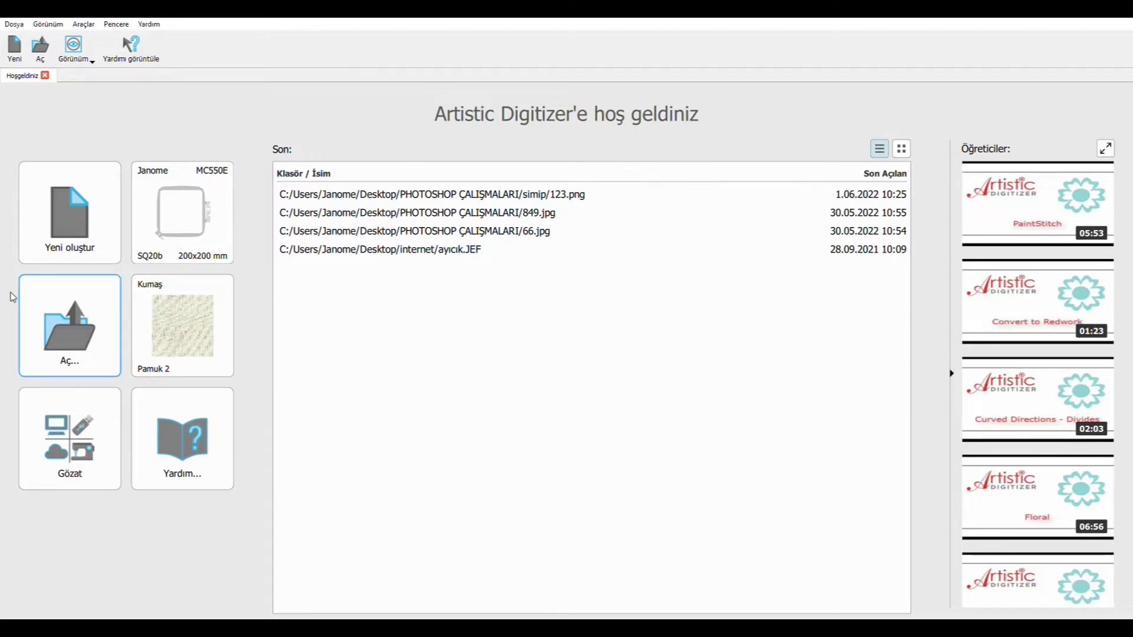
pyautogui.click(163, 218)
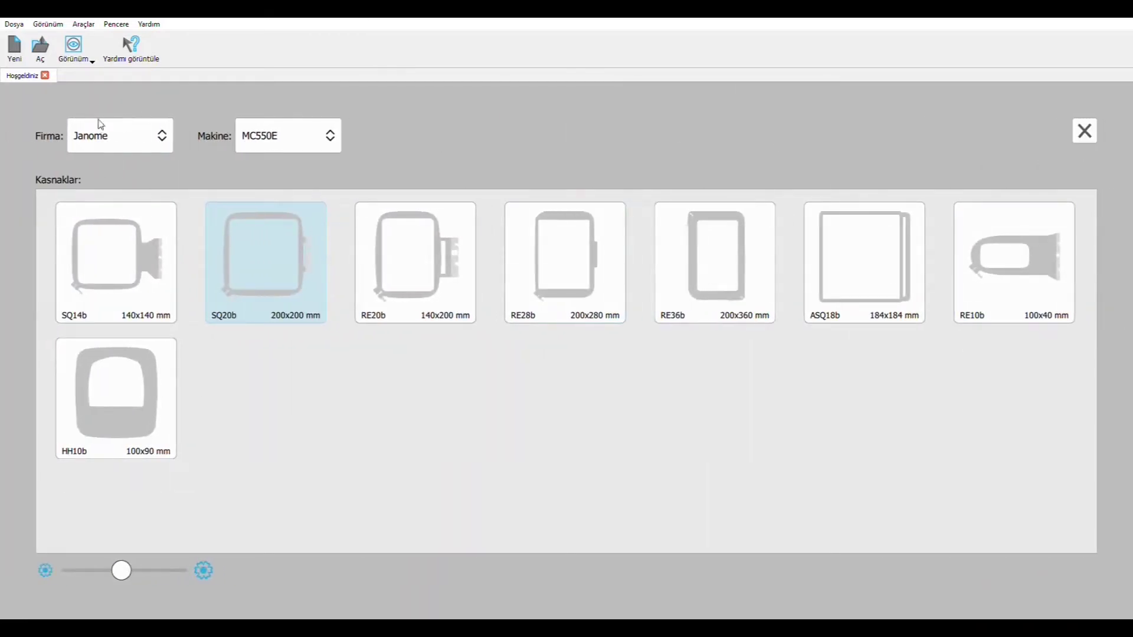
pyautogui.click(128, 142)
pyautogui.click(127, 144)
pyautogui.click(124, 142)
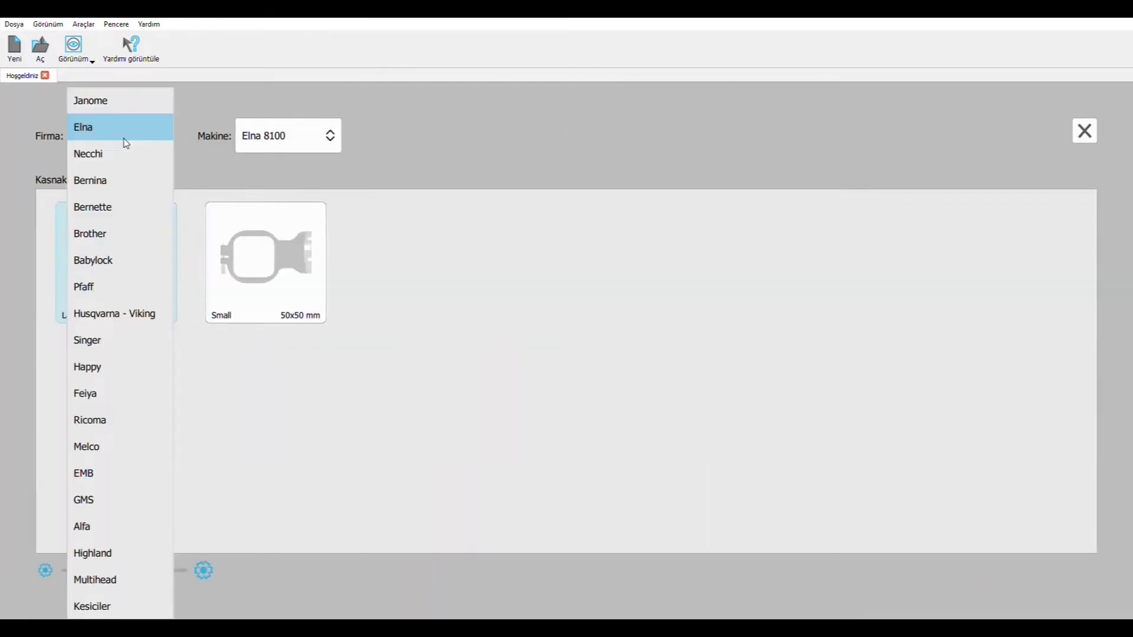
pyautogui.click(141, 100)
pyautogui.click(285, 147)
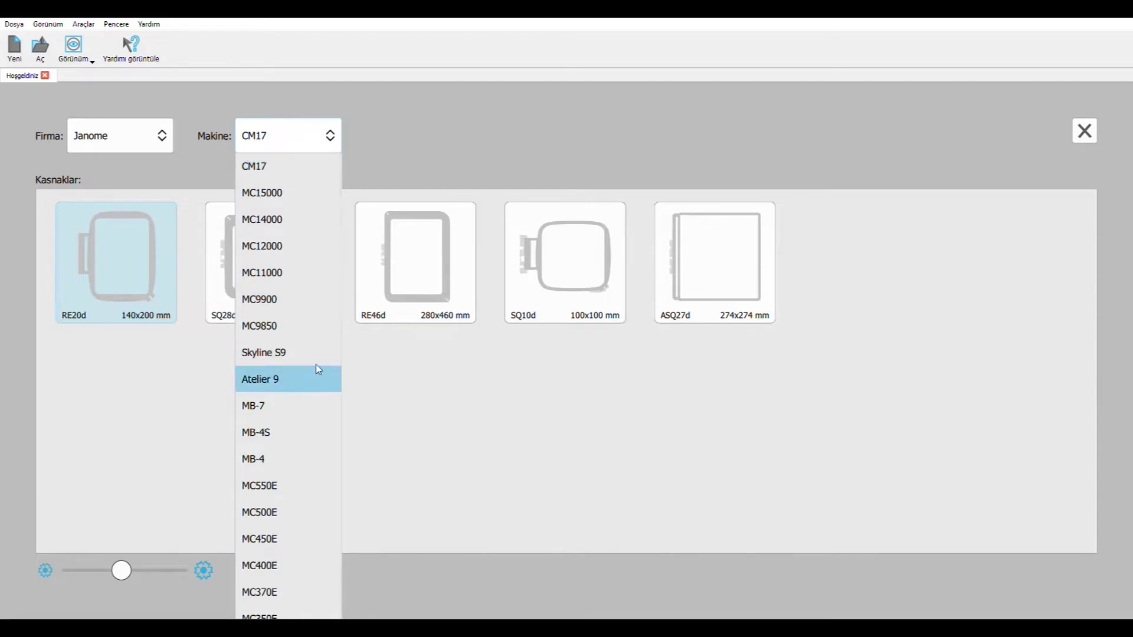
pyautogui.scroll(-2, 330, 309)
pyautogui.click(304, 423)
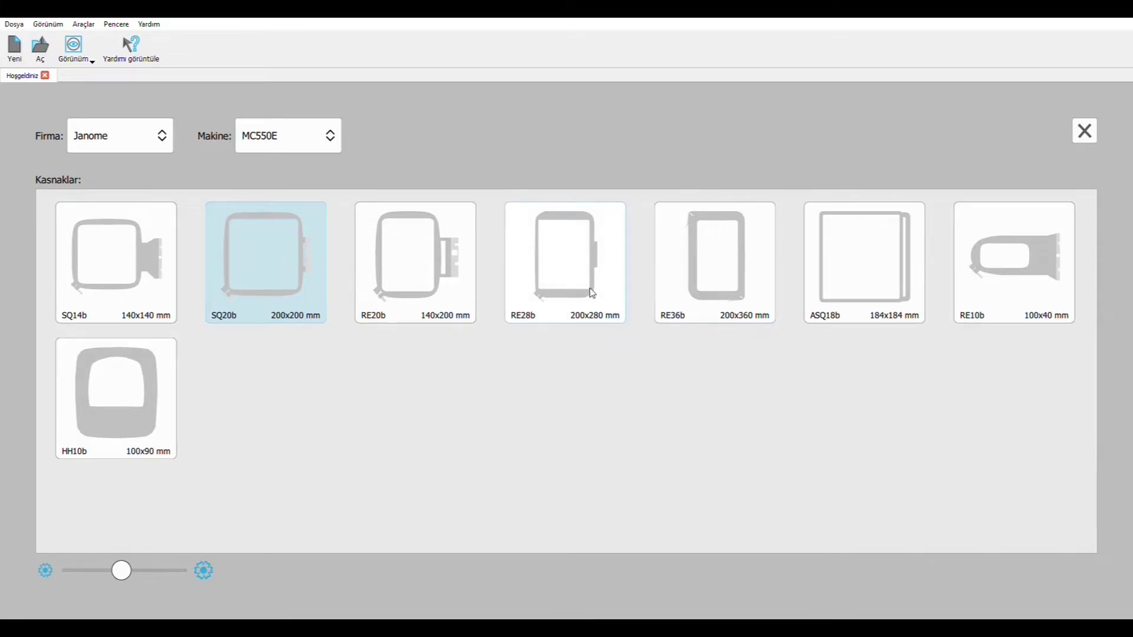
pyautogui.click(702, 260)
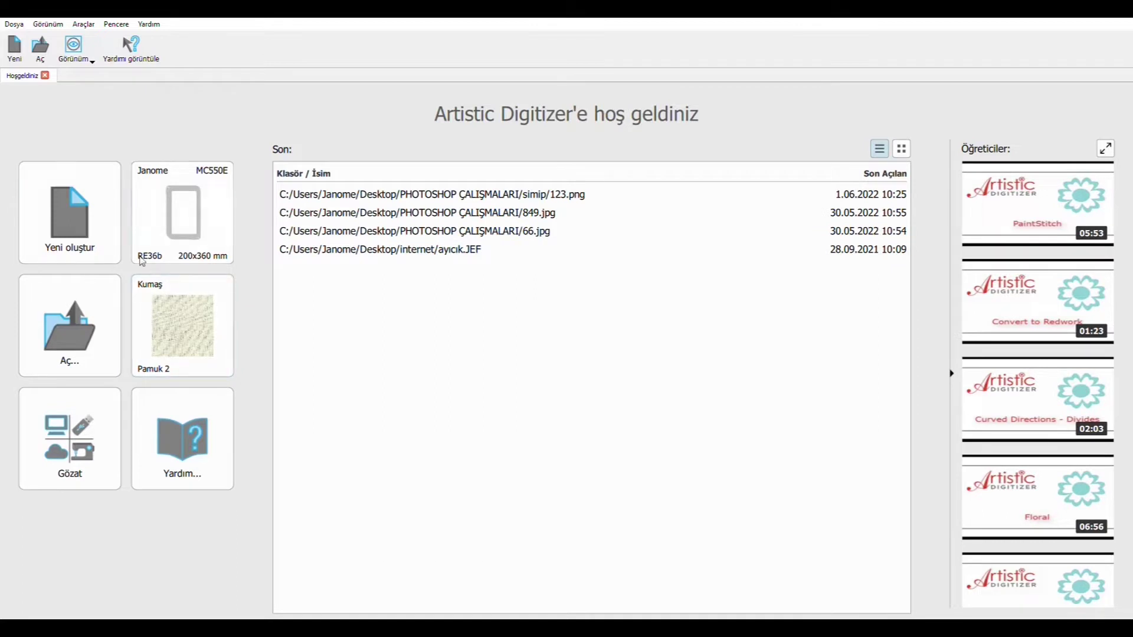
# - Open images.jpg from the desktop and convert the apple picture into a solid-filled embroidery design
pyautogui.click(70, 336)
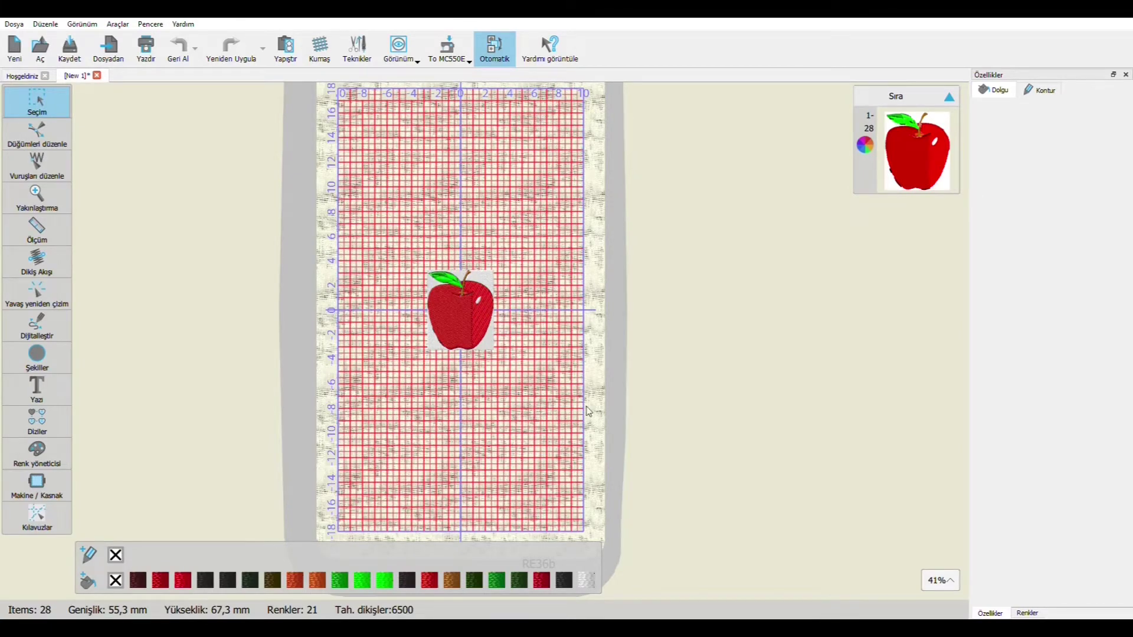
pyautogui.scroll(5, 472, 310)
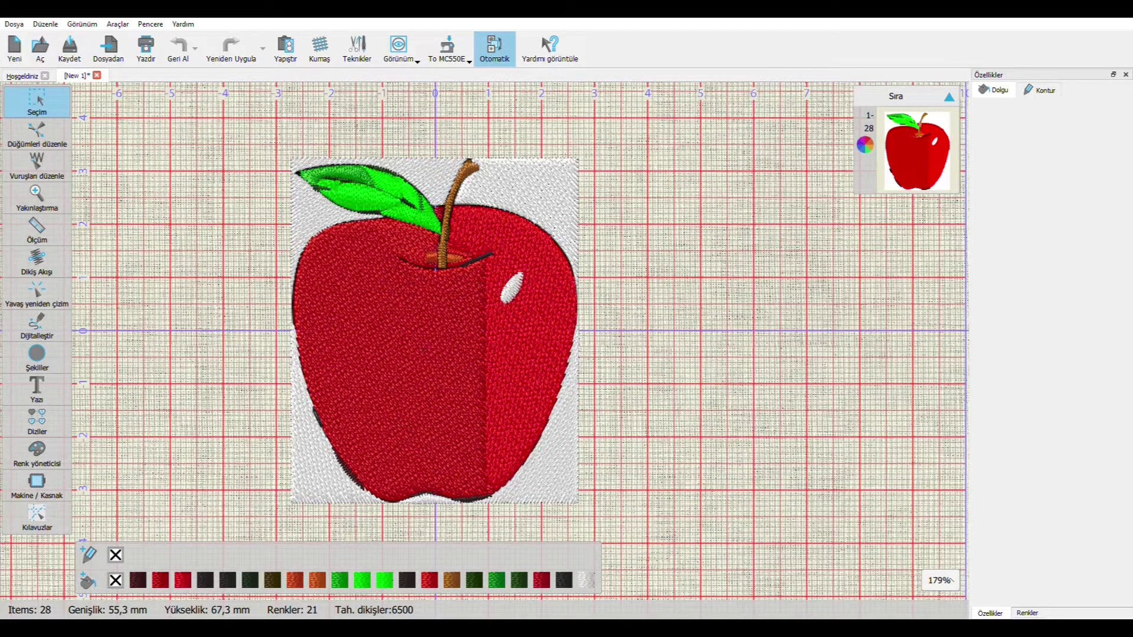
# - Open images.jpg again in a new design and convert the apple into cross stitch
pyautogui.click(22, 78)
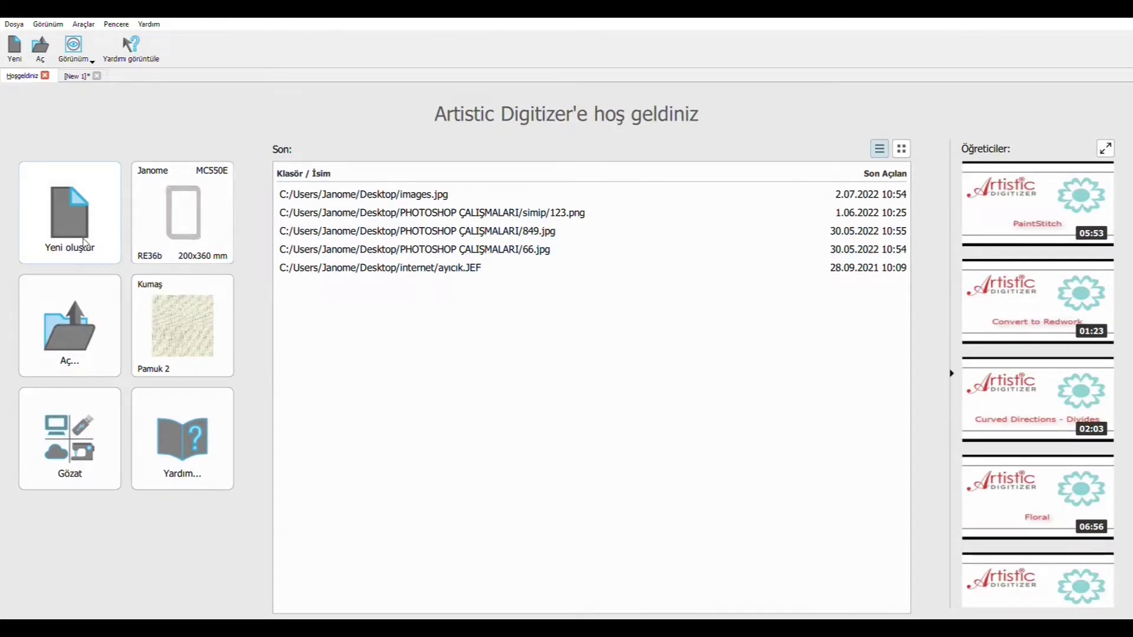
pyautogui.click(82, 348)
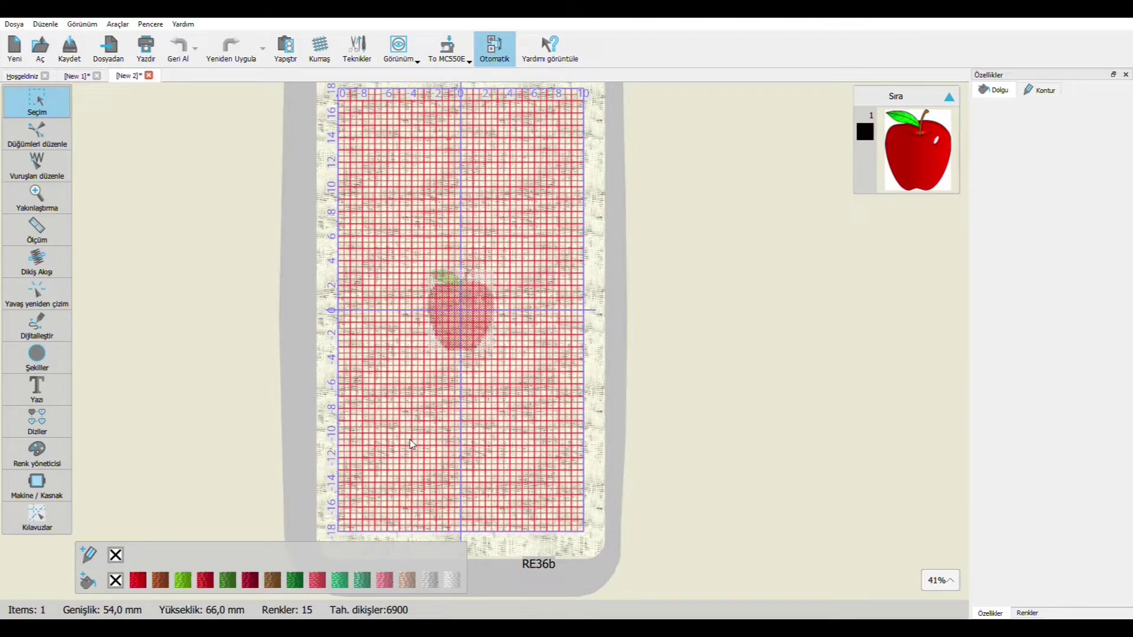
pyautogui.scroll(4, 490, 281)
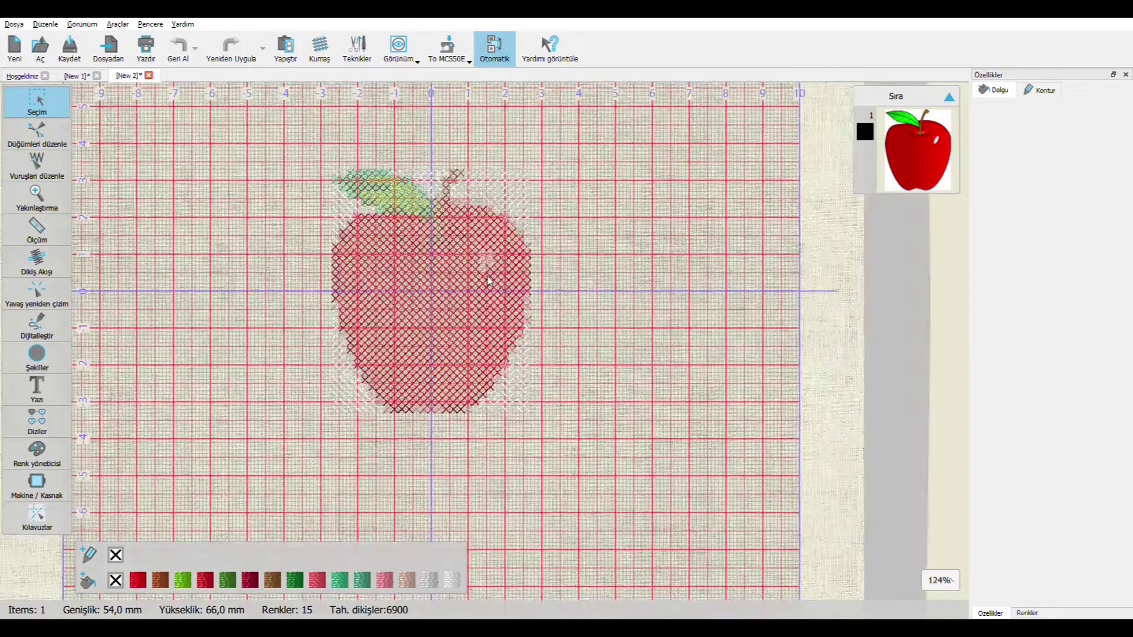
pyautogui.scroll(1, 490, 281)
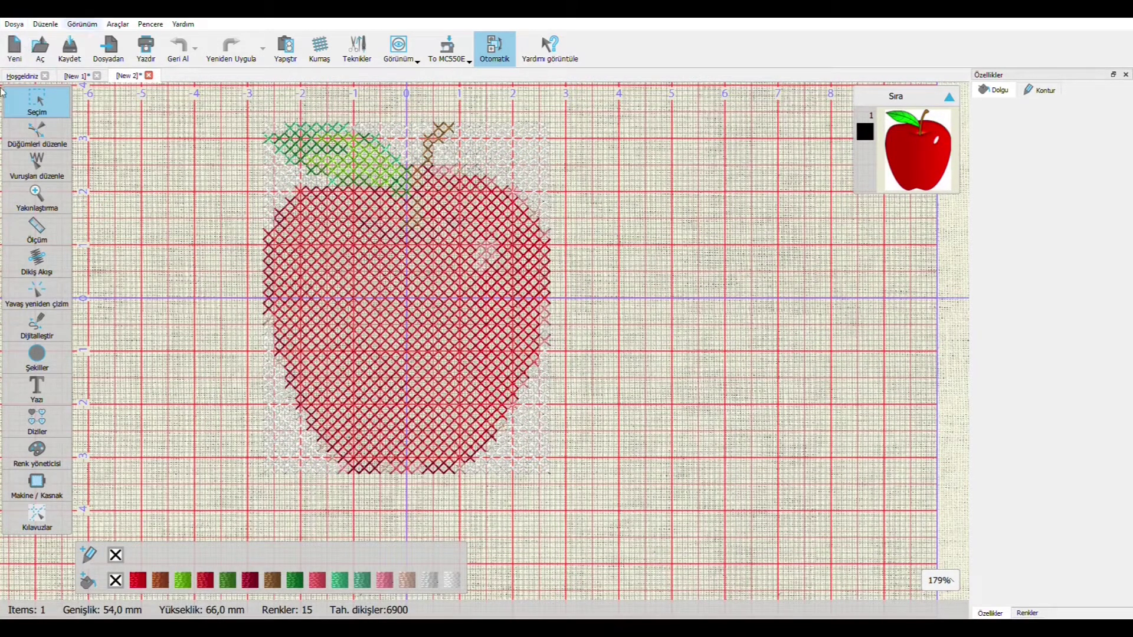
# - Open images.jpg in another new design and convert it into a four-colour stitch picture in black, yellow, magenta and cyan
pyautogui.click(18, 80)
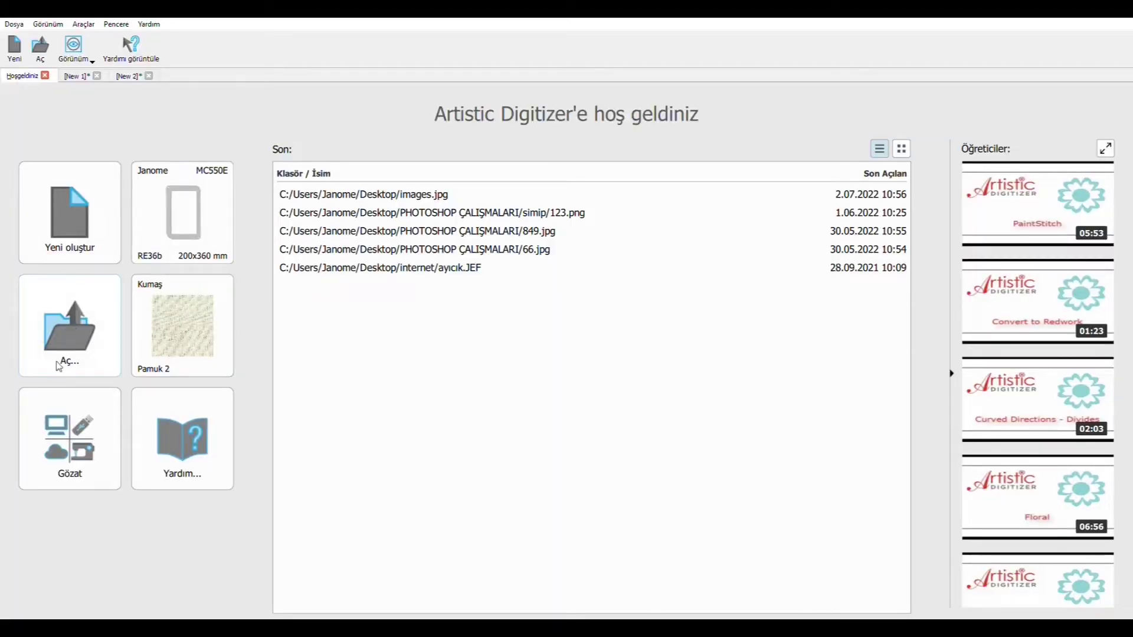
pyautogui.click(70, 337)
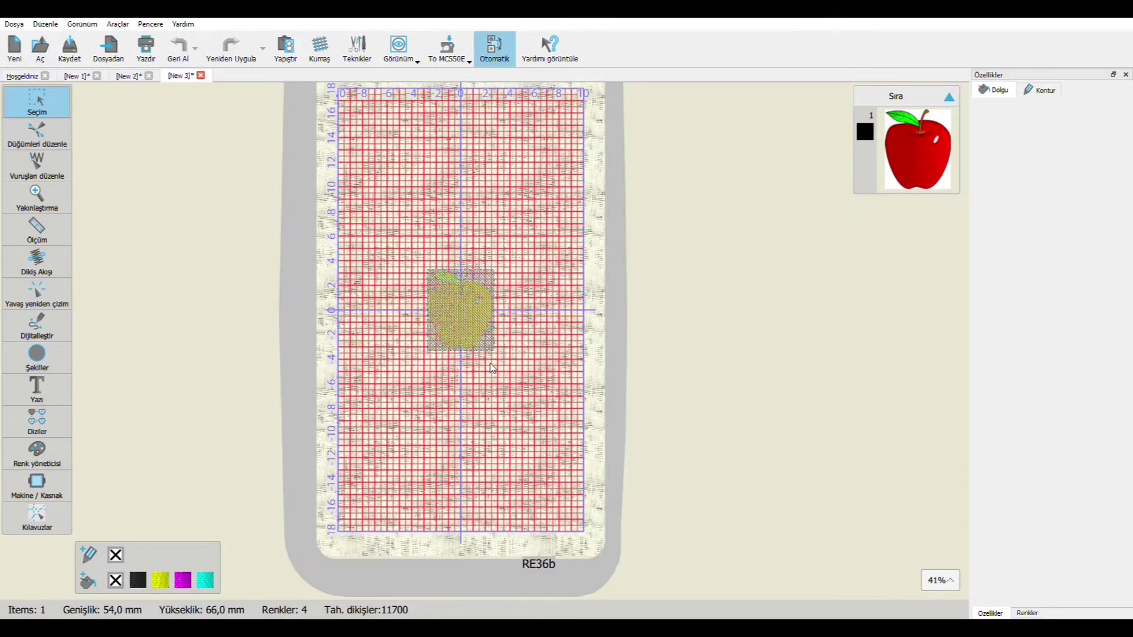
pyautogui.scroll(6, 478, 297)
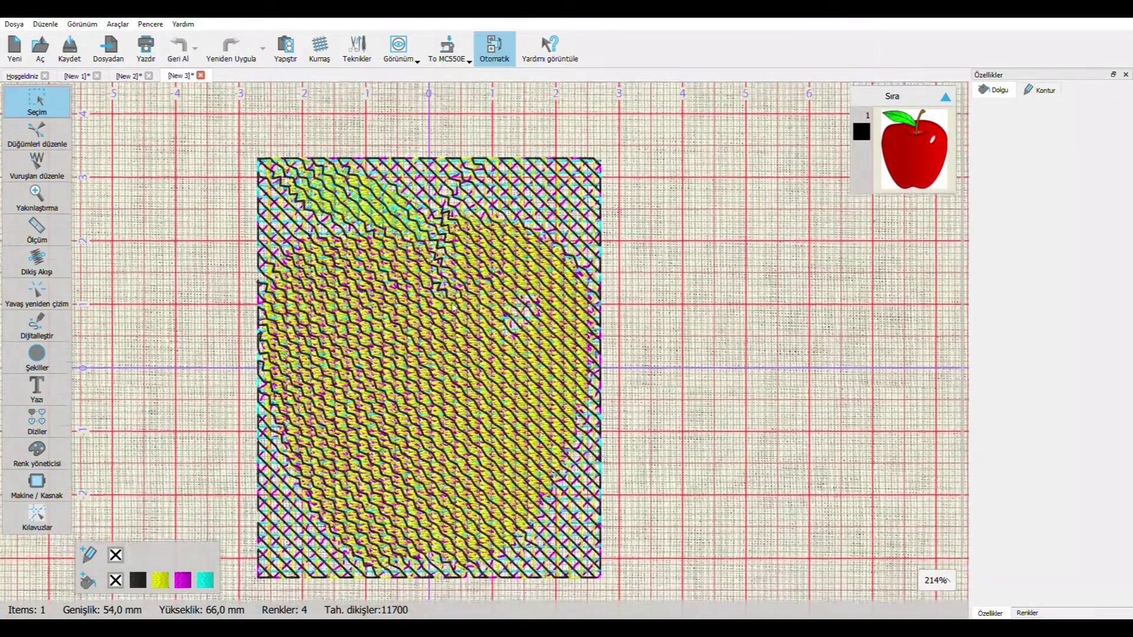
pyautogui.scroll(-1, 453, 306)
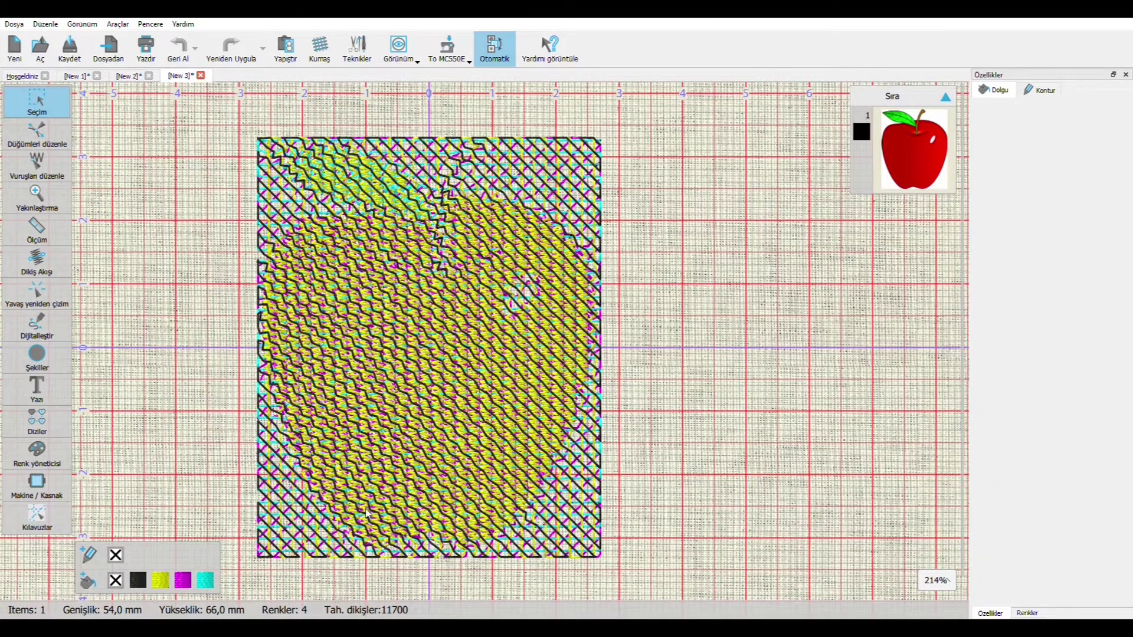
# - Open images.jpg once more and convert the apple into a realistic multicolour stitch picture in a separate design
pyautogui.click(28, 76)
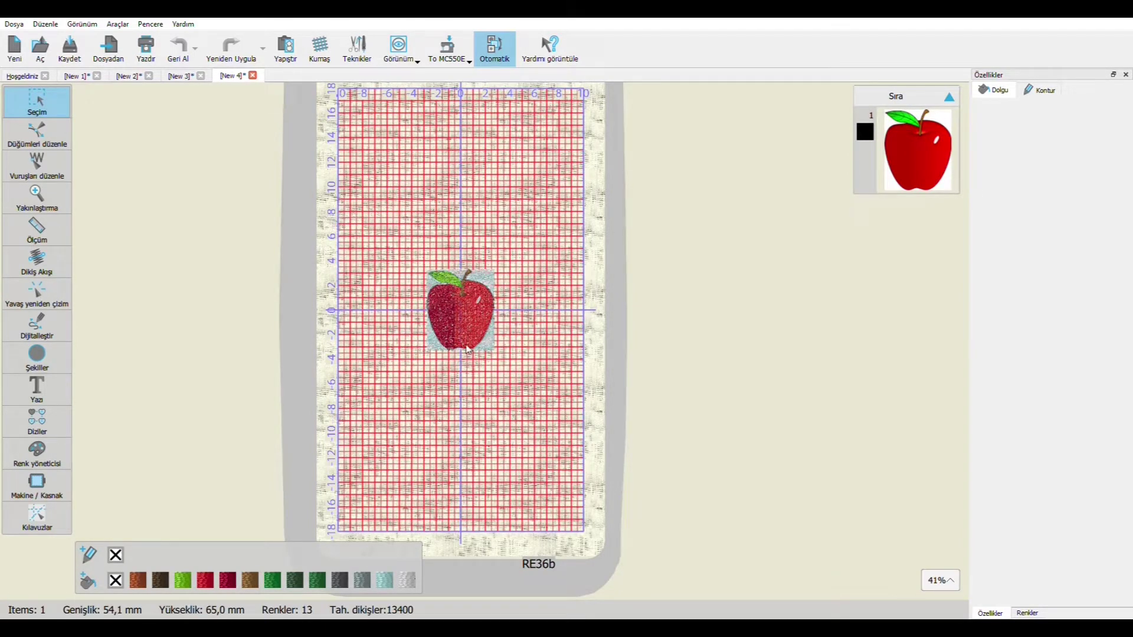
pyautogui.scroll(5, 477, 301)
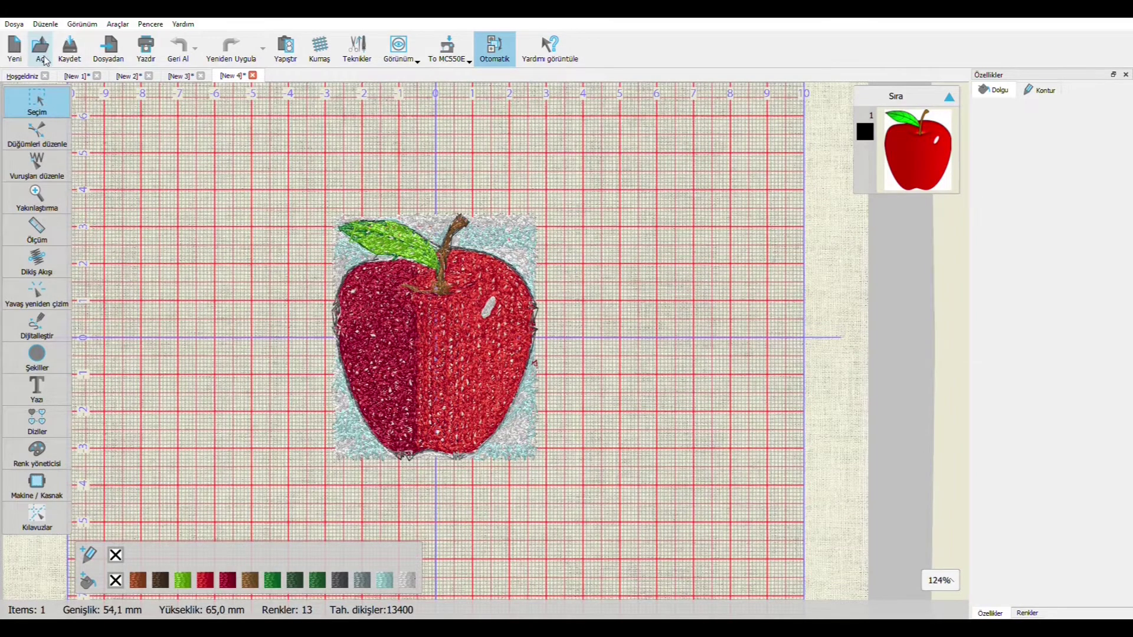
# - Load images.jpg into a new design as an unconverted background picture for manual digitizing
pyautogui.click(22, 77)
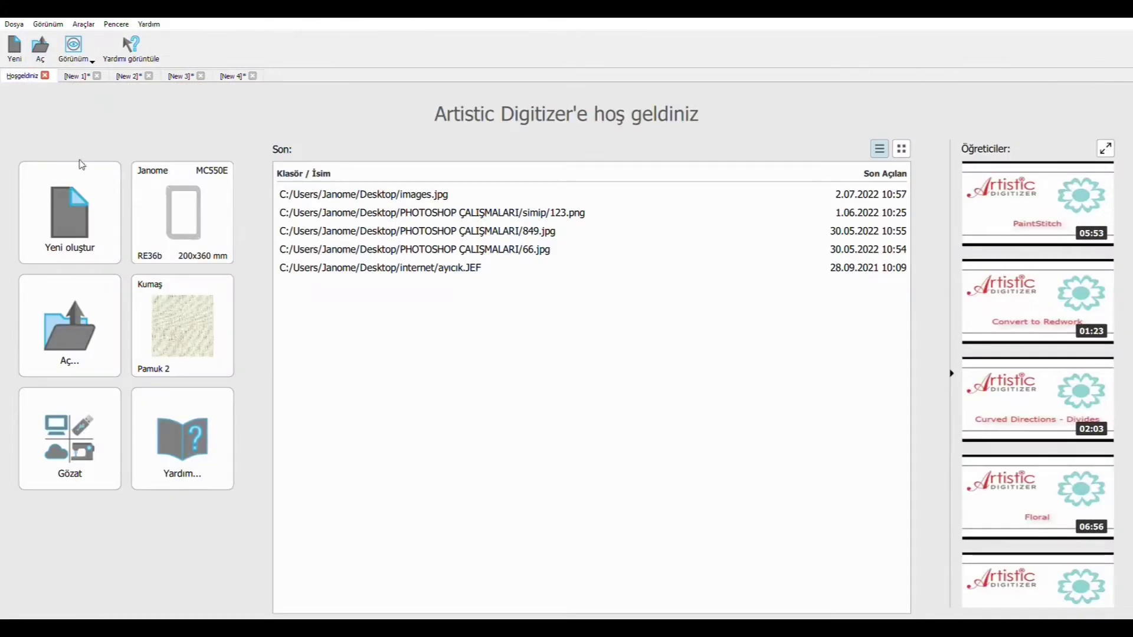
pyautogui.click(87, 355)
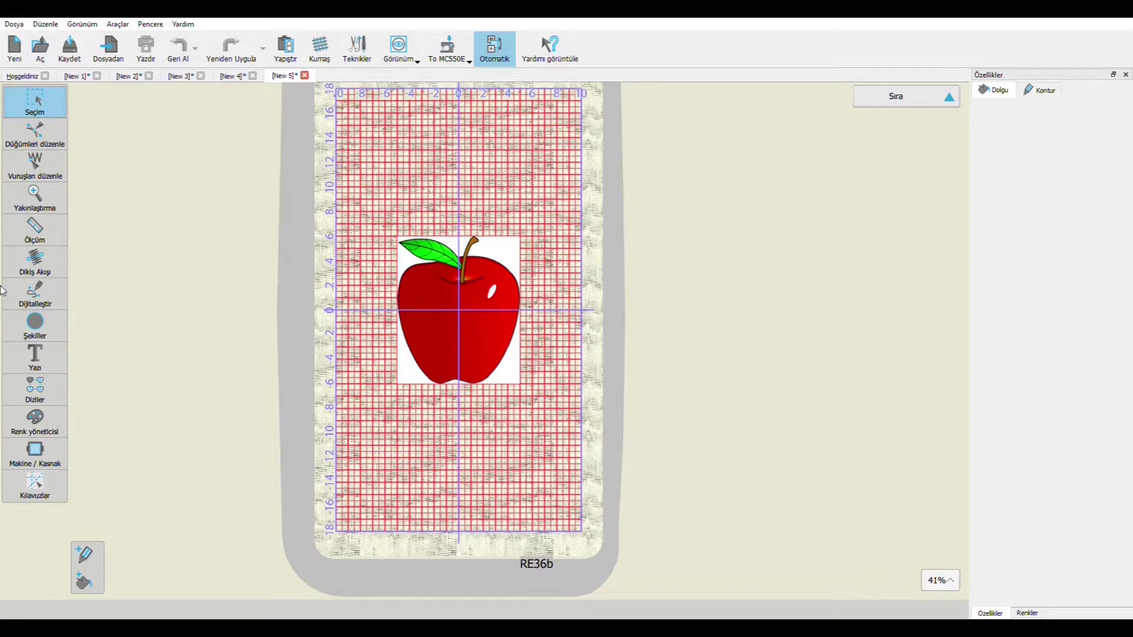
# - Trace the apple's outline with the Digitize tool from beneath the leaf around the upper left shoulder and down to mid-height
pyautogui.moveTo(35, 324)
pyautogui.click(110, 295)
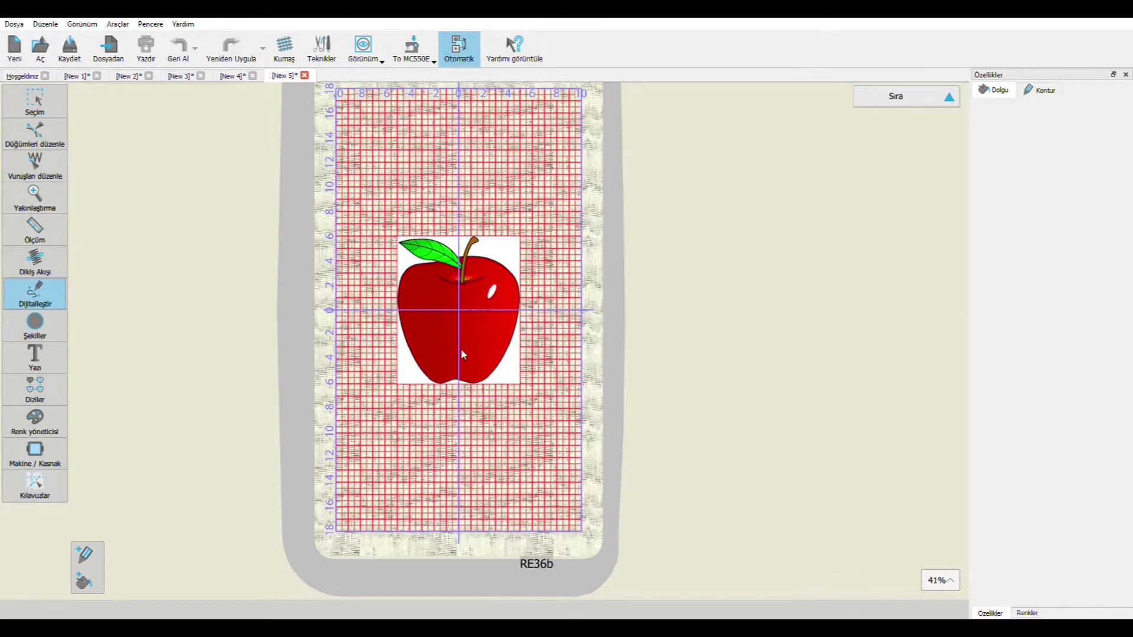
pyautogui.scroll(5, 461, 355)
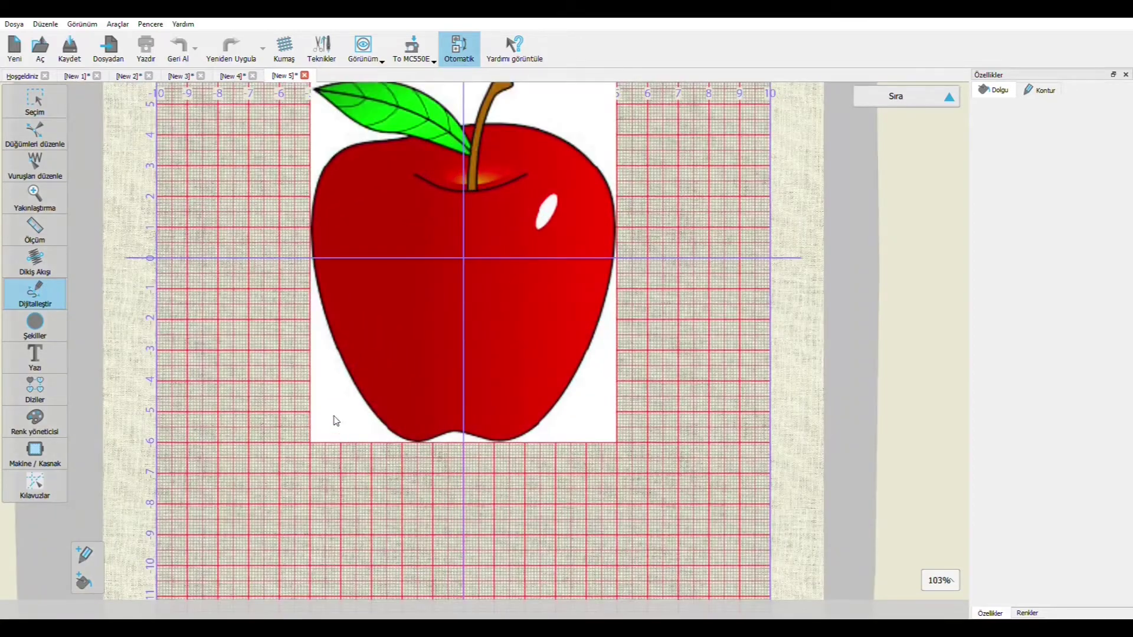
pyautogui.scroll(-5, 340, 422)
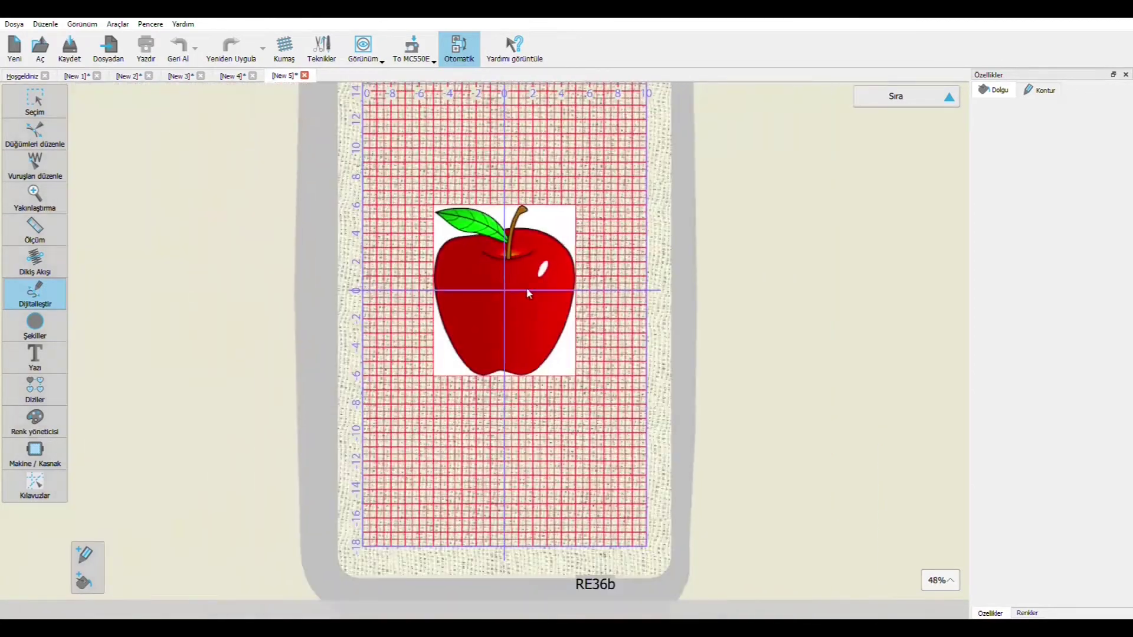
pyautogui.scroll(8, 466, 208)
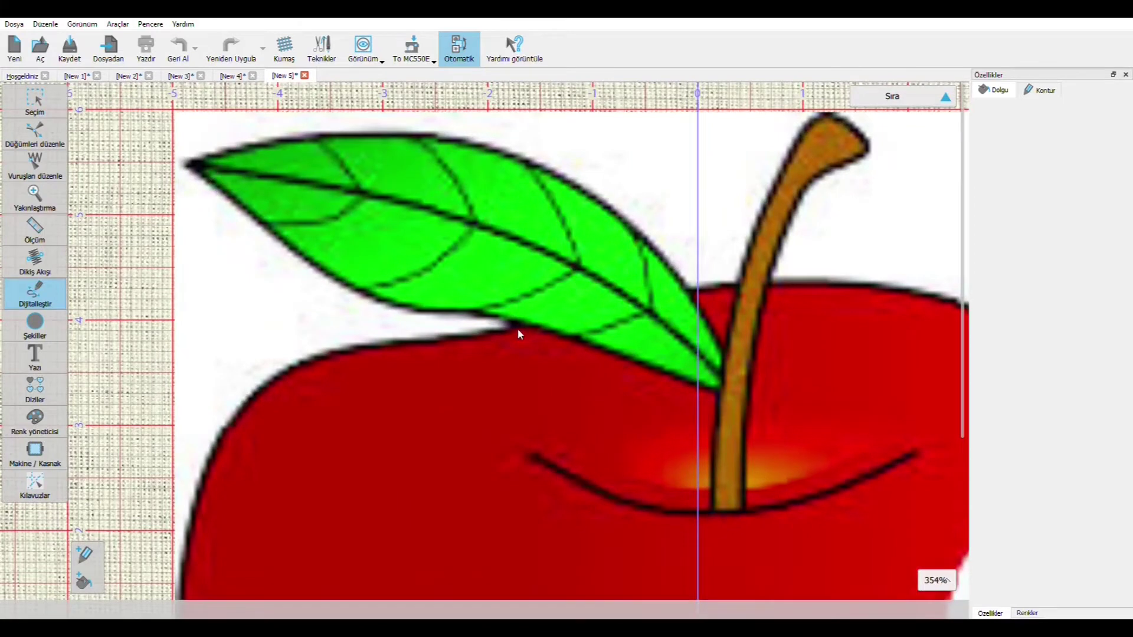
pyautogui.click(521, 327)
pyautogui.click(457, 339)
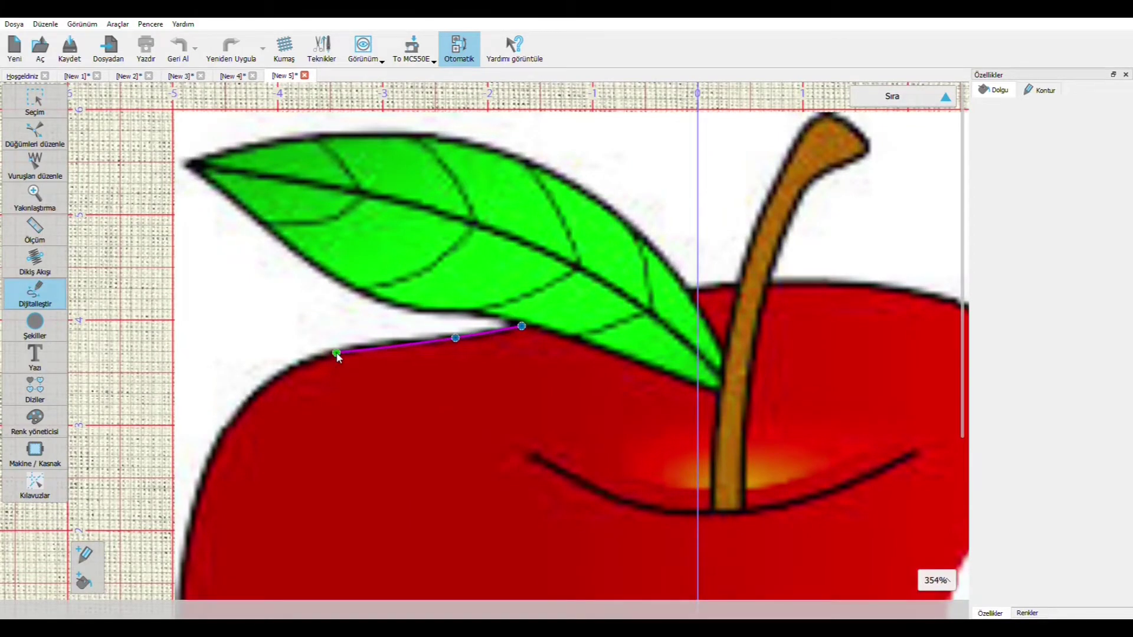
pyautogui.click(337, 352)
pyautogui.click(268, 386)
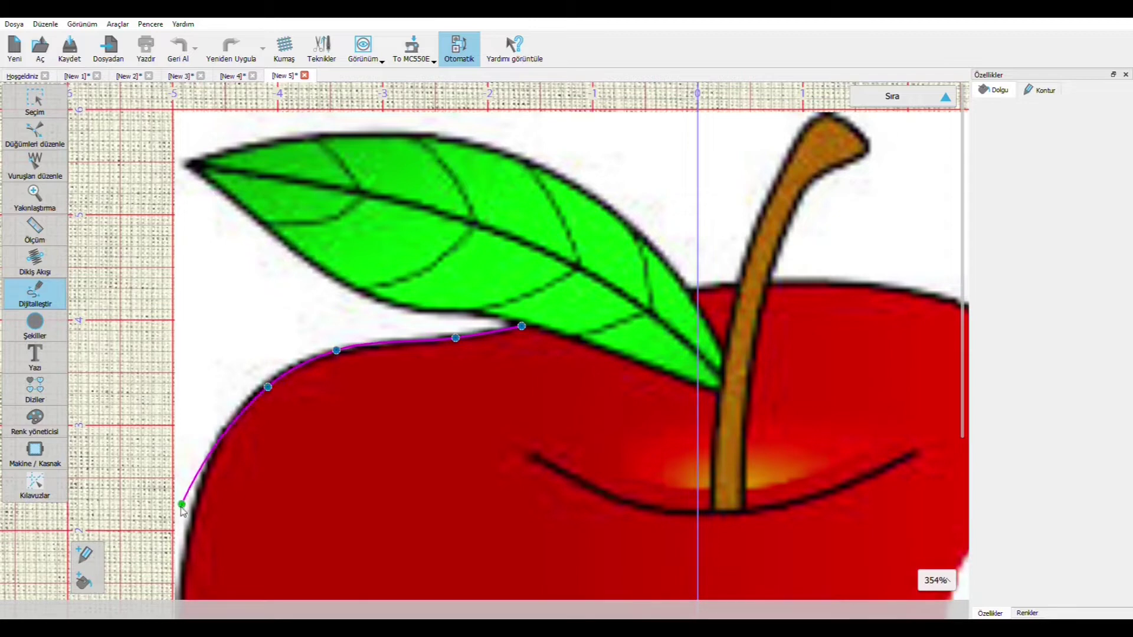
pyautogui.click(195, 505)
pyautogui.scroll(-5, 197, 502)
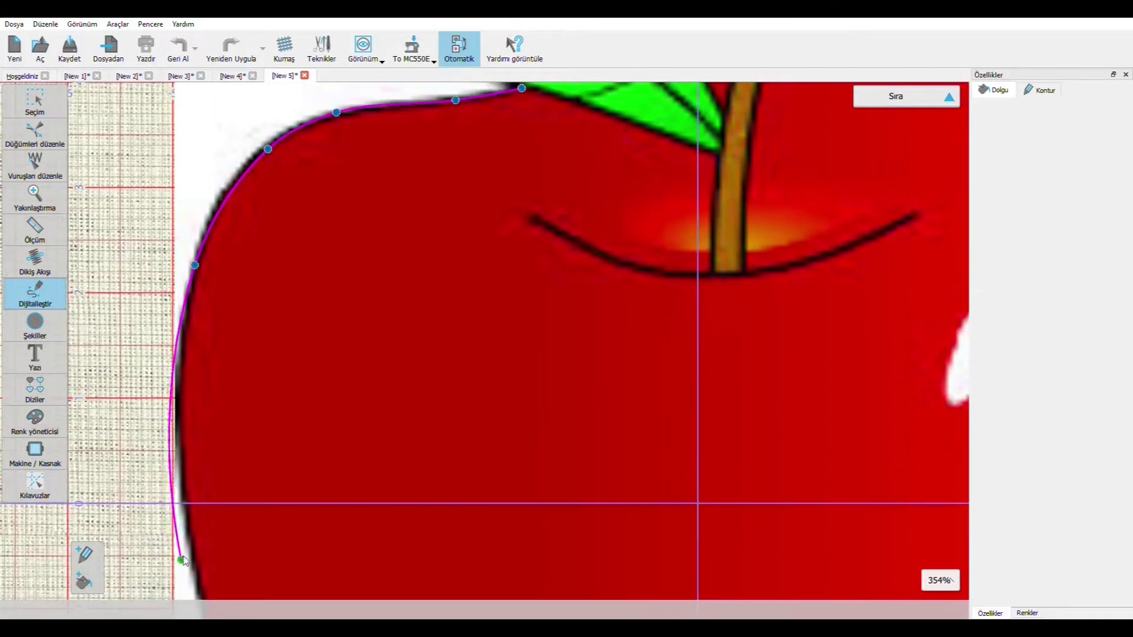
pyautogui.click(197, 478)
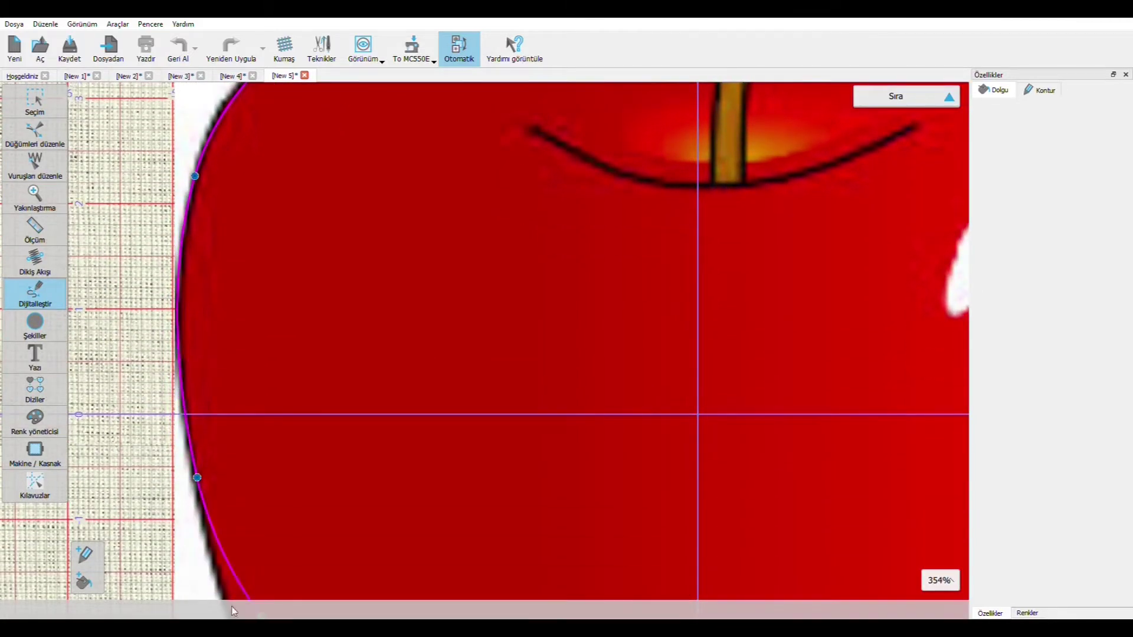
# - Continue the traced outline down the apple's lower left side to the start of its base
pyautogui.scroll(-1, 248, 611)
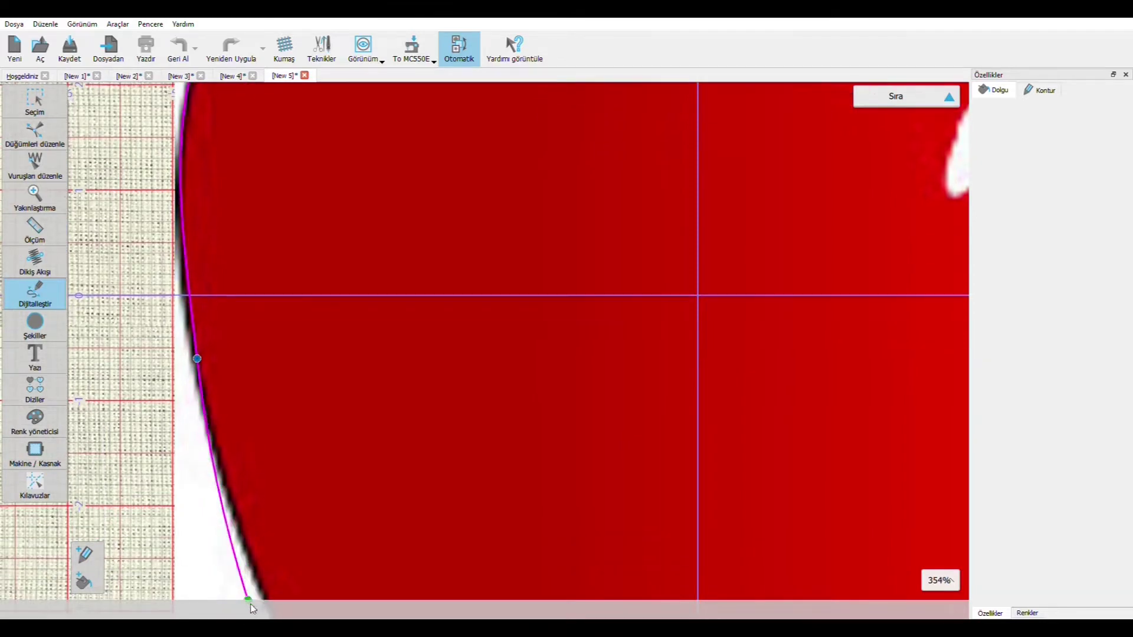
pyautogui.scroll(-3, 264, 610)
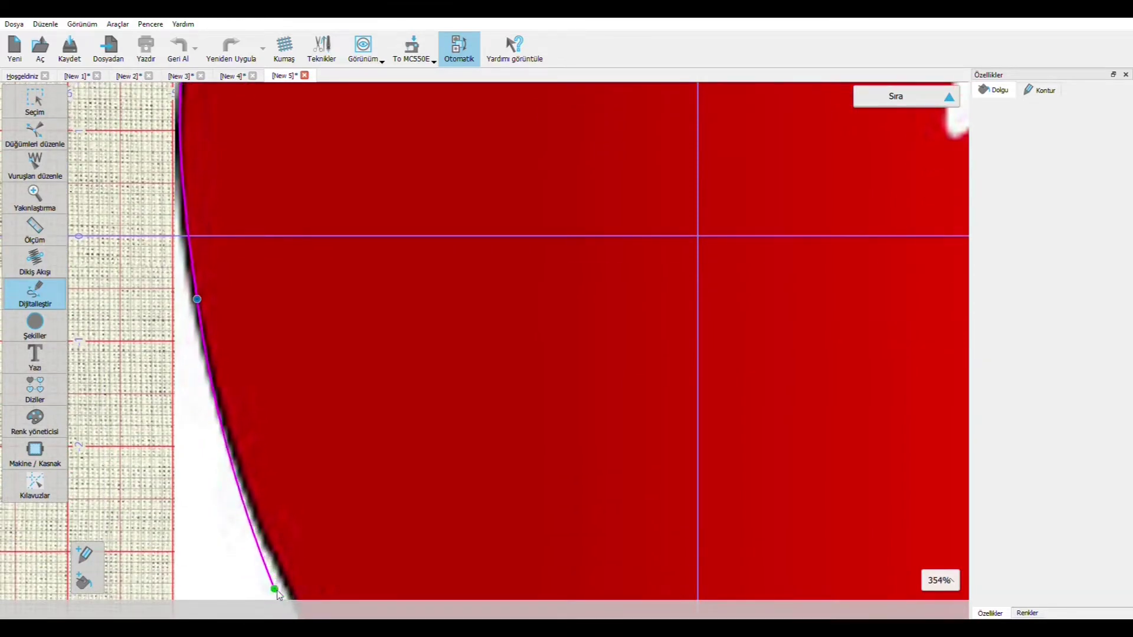
pyautogui.scroll(-1, 297, 558)
pyautogui.click(323, 482)
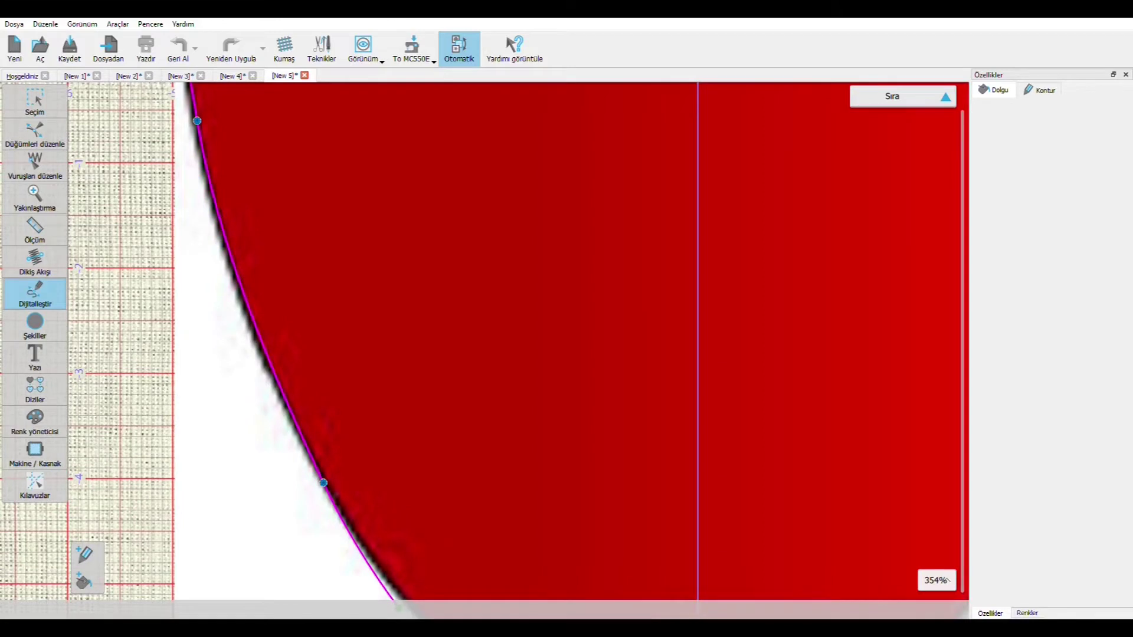
pyautogui.scroll(-3, 413, 590)
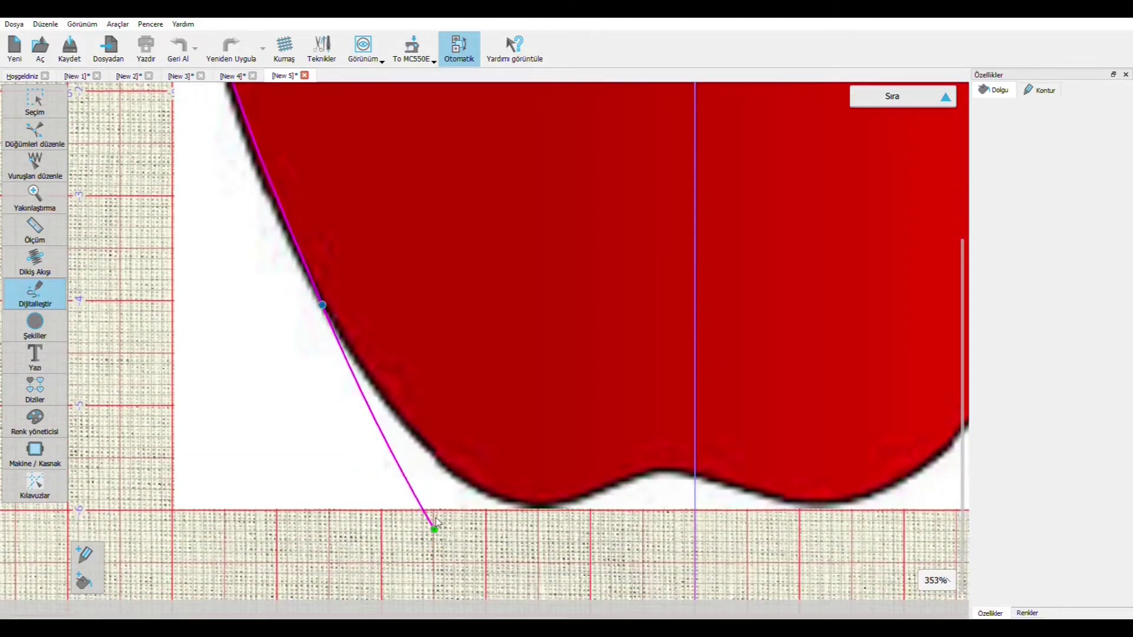
pyautogui.click(429, 450)
pyautogui.click(493, 496)
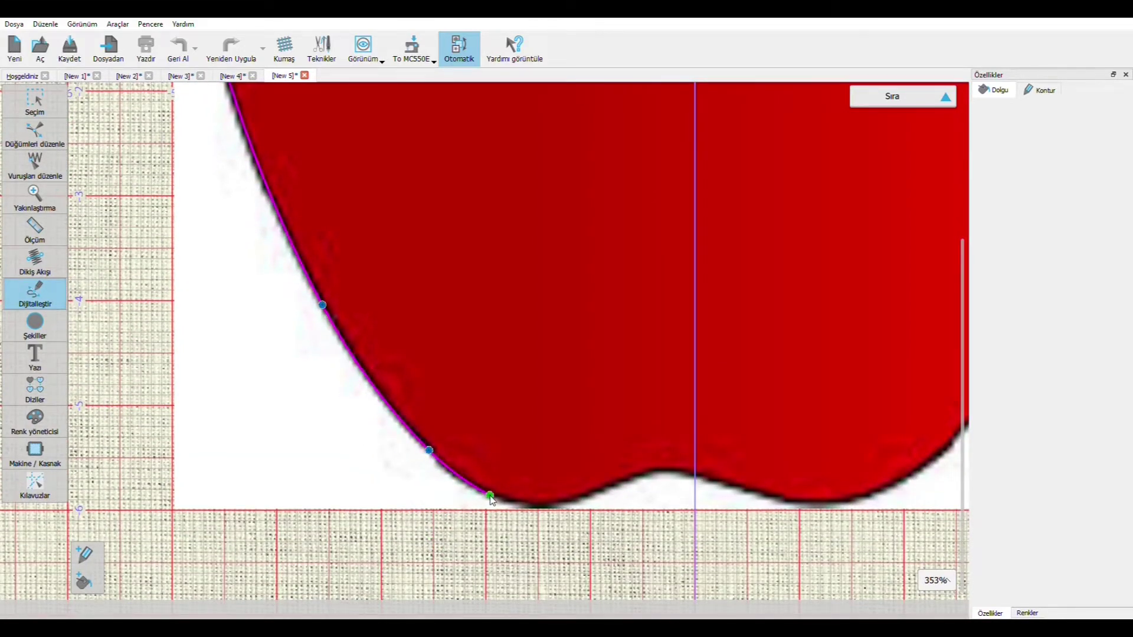
# - Continue the traced outline along the apple's wavy base to the start of its lower right side
pyautogui.click(555, 507)
pyautogui.click(638, 474)
pyautogui.click(682, 468)
pyautogui.click(785, 499)
pyautogui.click(860, 501)
pyautogui.click(942, 418)
pyautogui.click(954, 398)
pyautogui.press('BackSpace')
pyautogui.click(816, 476)
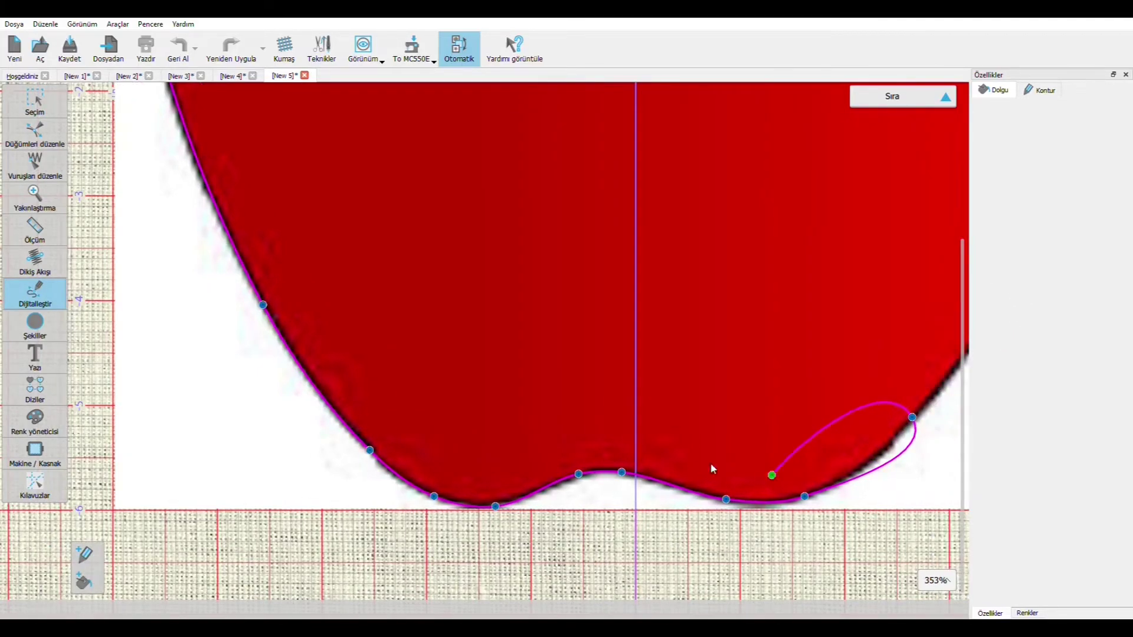
# - Trace the outline up the apple's right side to its upper right shoulder
pyautogui.scroll(-4, 595, 439)
pyautogui.scroll(5, 756, 413)
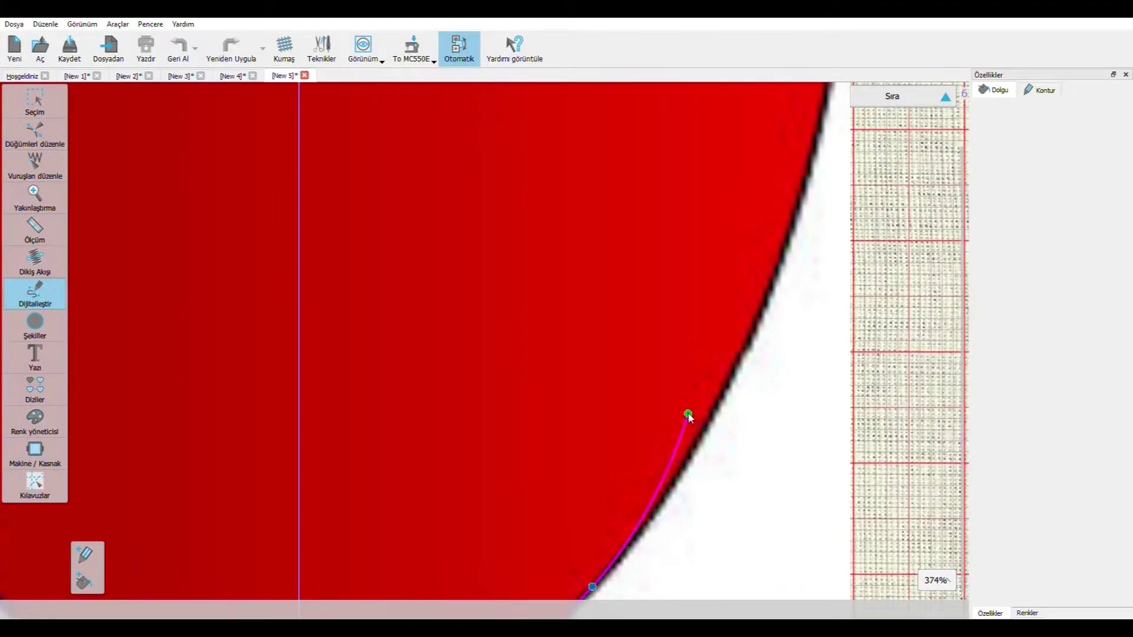
pyautogui.click(711, 407)
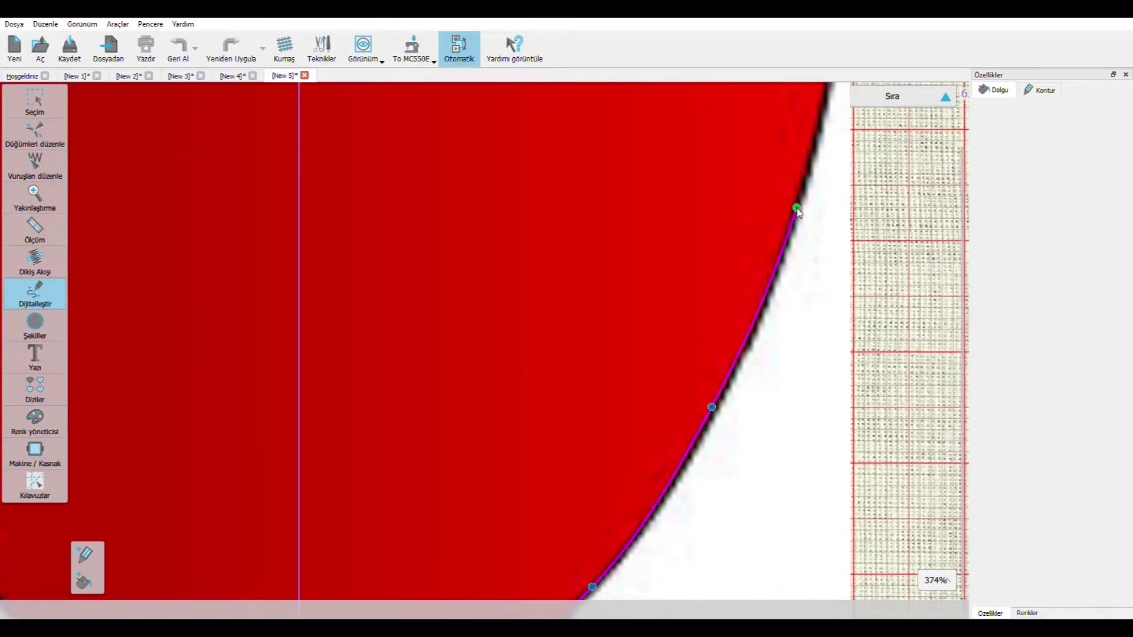
pyautogui.scroll(-5, 813, 246)
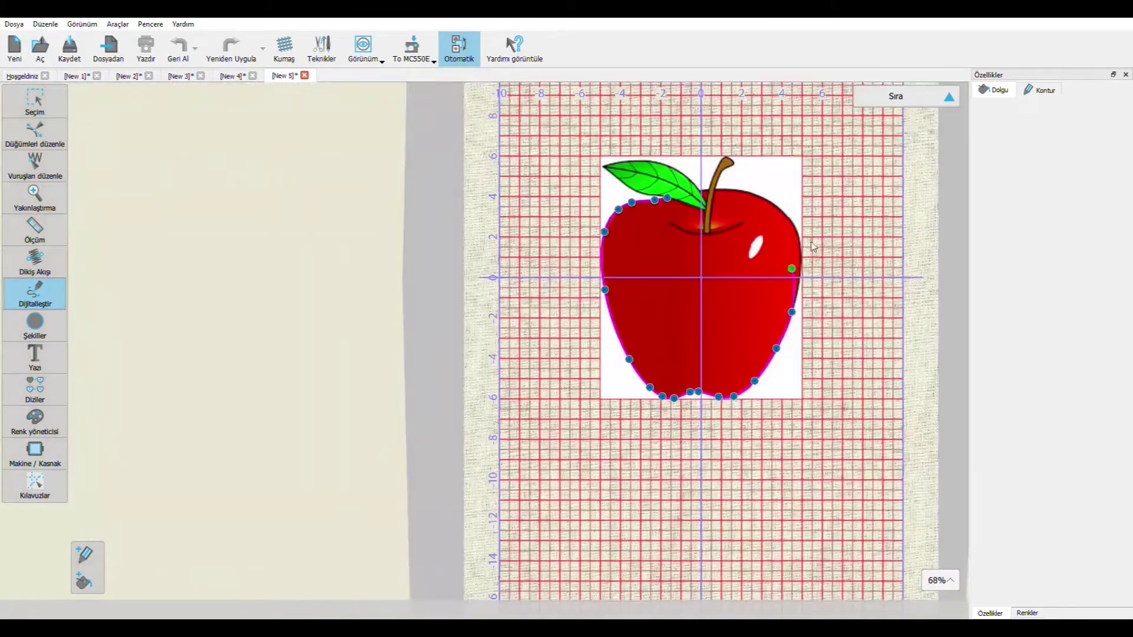
pyautogui.scroll(5, 813, 247)
pyautogui.click(765, 308)
pyautogui.click(691, 118)
# - Continue the outline over the right shoulder and along the apple's top edge to the stem
pyautogui.scroll(-3, 817, 342)
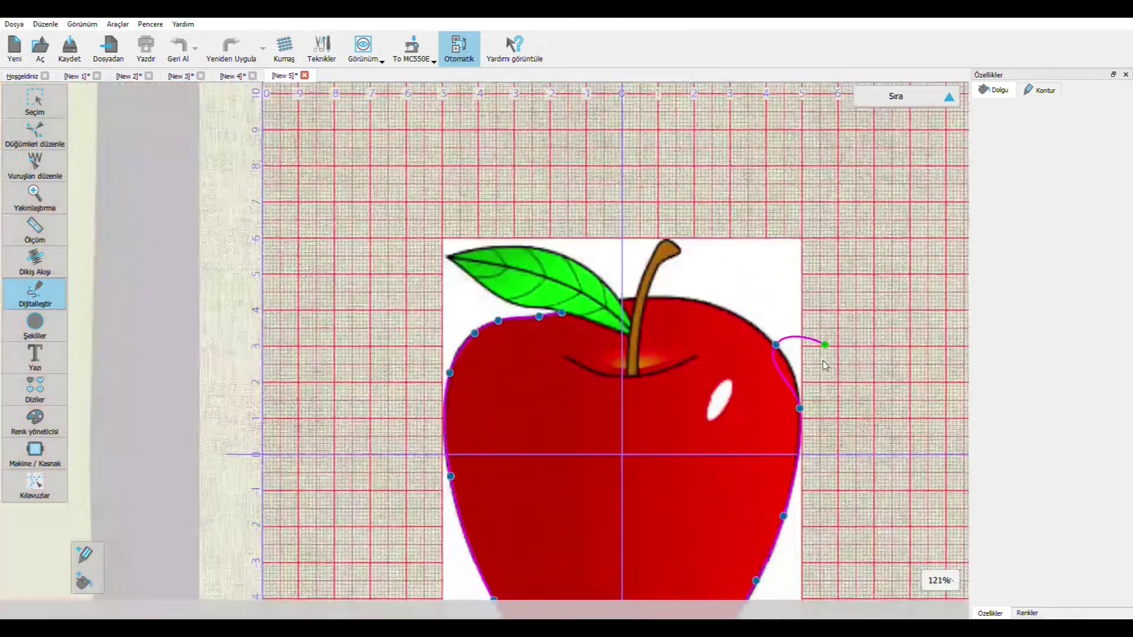
pyautogui.scroll(3, 825, 366)
pyautogui.scroll(-2, 734, 384)
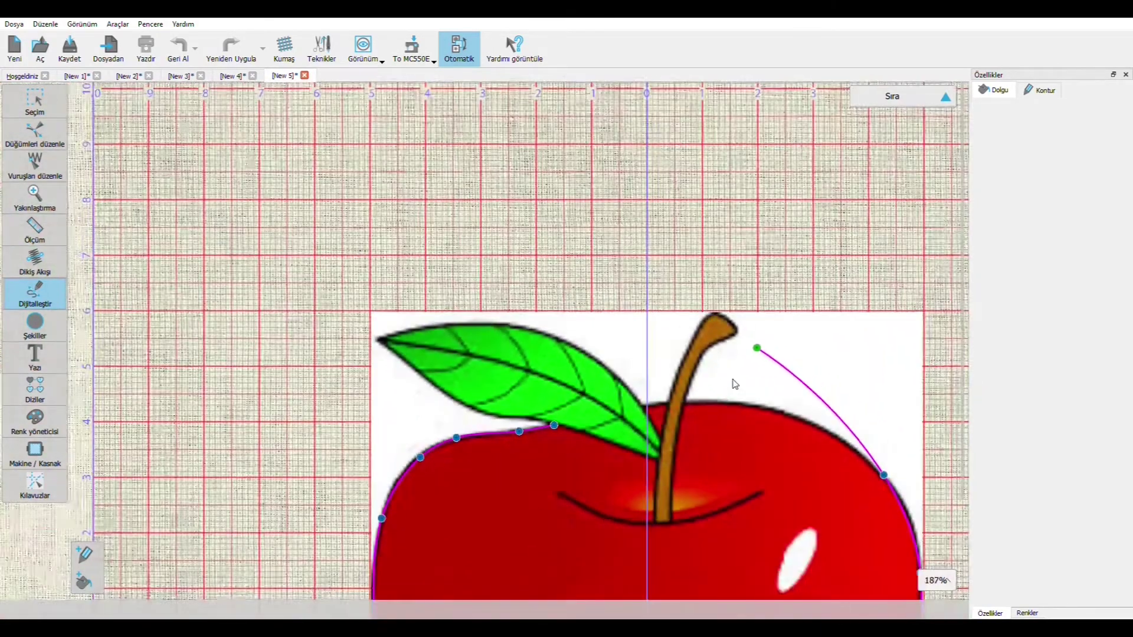
pyautogui.scroll(3, 796, 422)
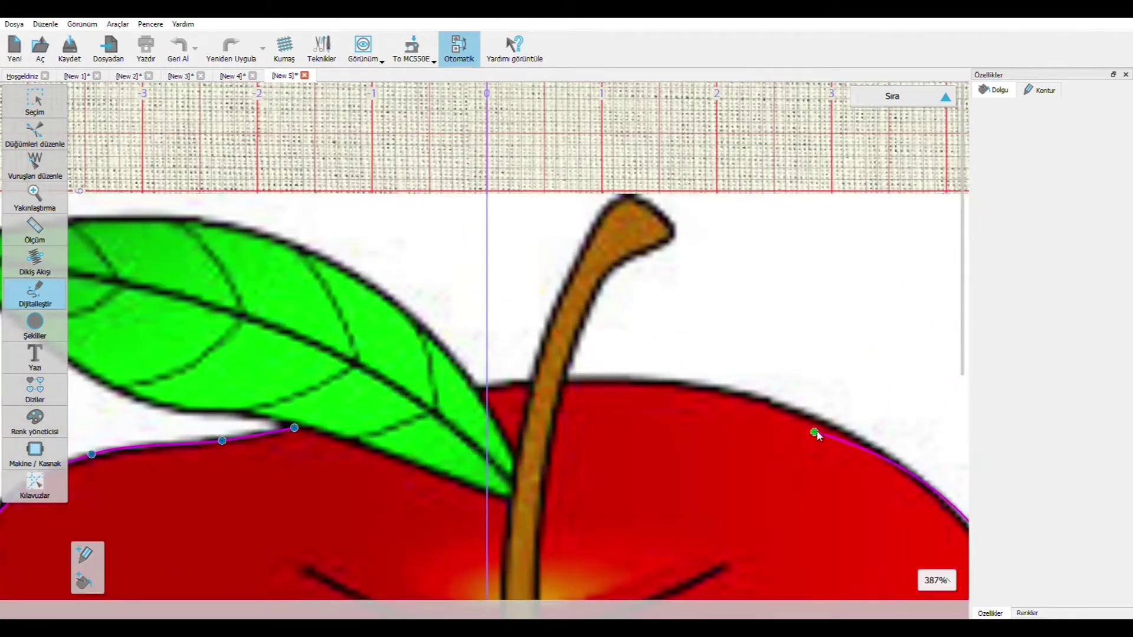
pyautogui.click(821, 422)
pyautogui.click(679, 384)
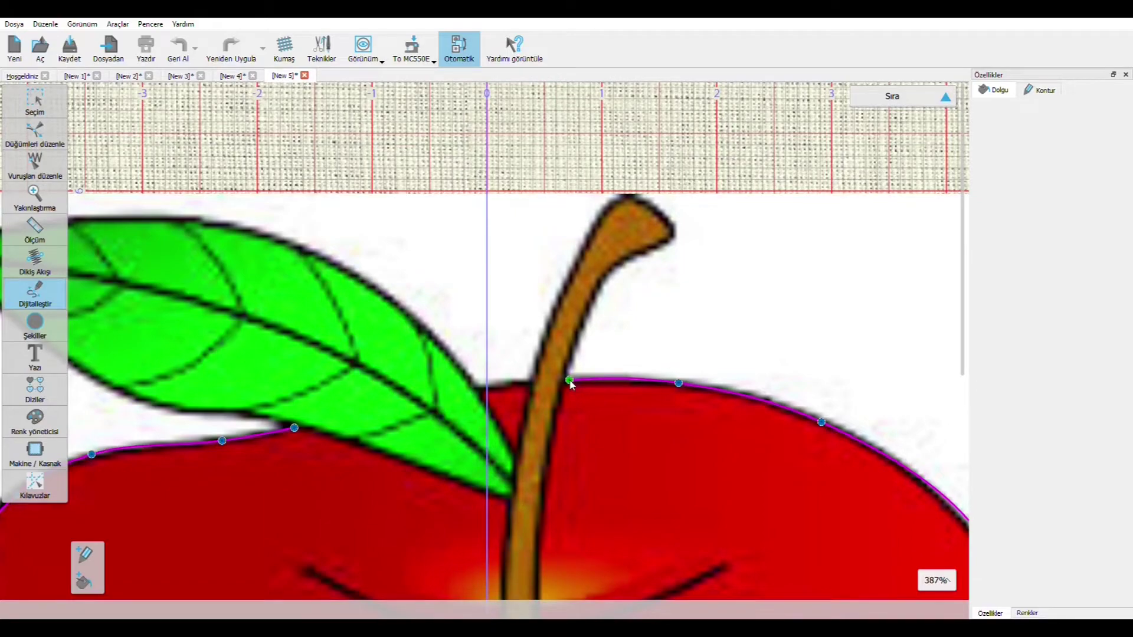
pyautogui.scroll(-4, 571, 384)
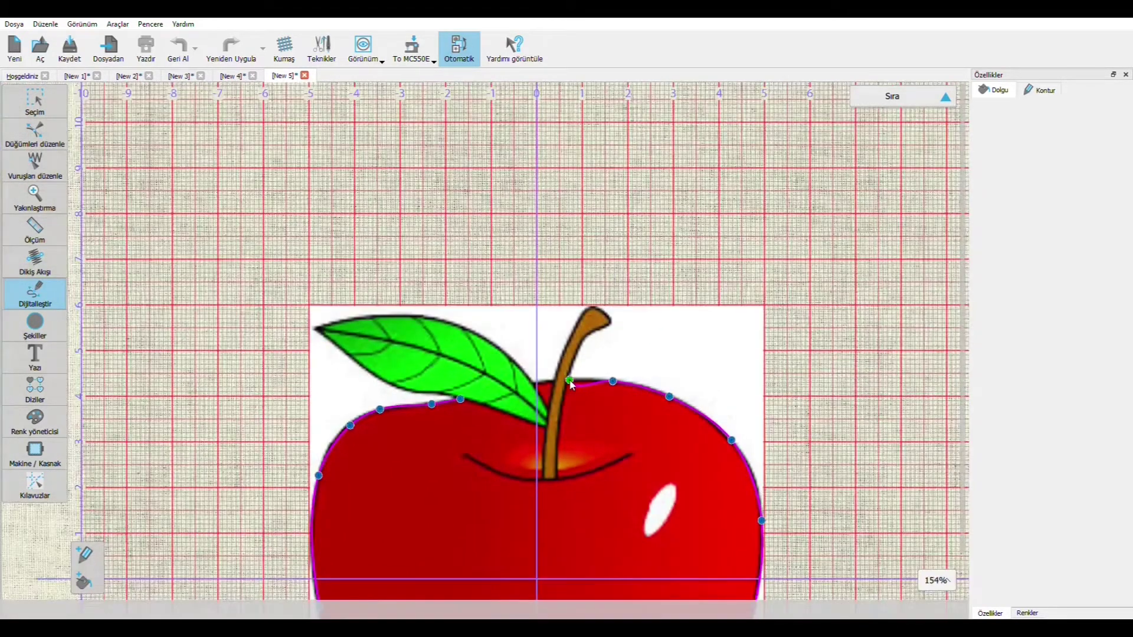
pyautogui.scroll(3, 572, 384)
pyautogui.scroll(1, 571, 384)
pyautogui.click(570, 381)
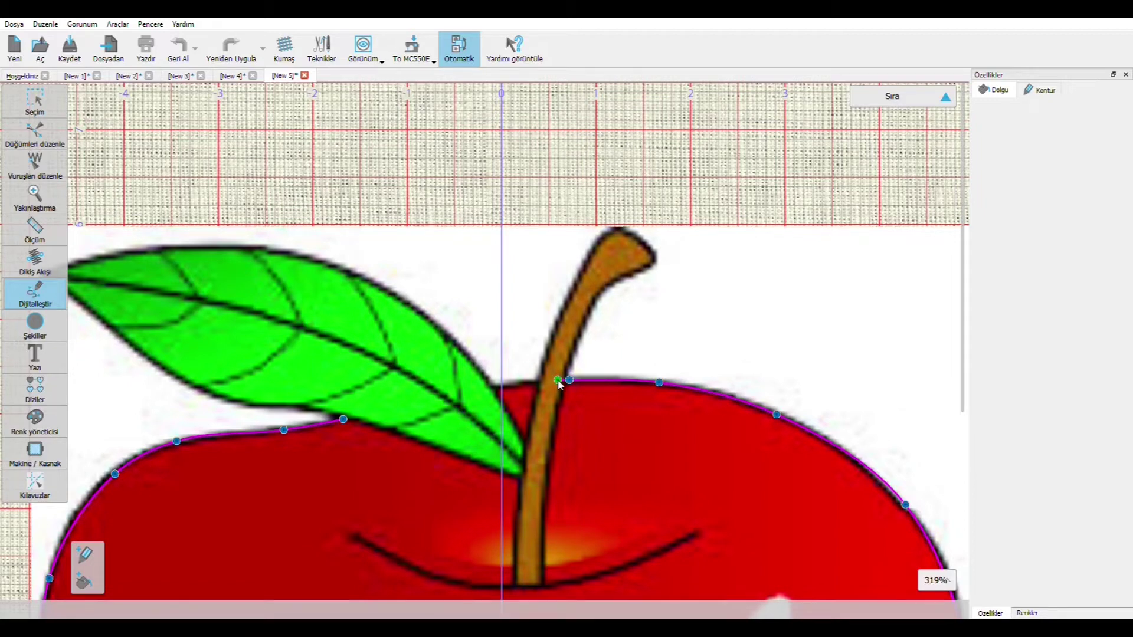
# - Trace around the lower stem and across the leaf with straight corner points, and close the outline at its starting point
pyautogui.click(558, 382)
pyautogui.click(543, 439)
pyautogui.scroll(-3, 540, 531)
pyautogui.click(535, 431)
pyautogui.click(523, 429)
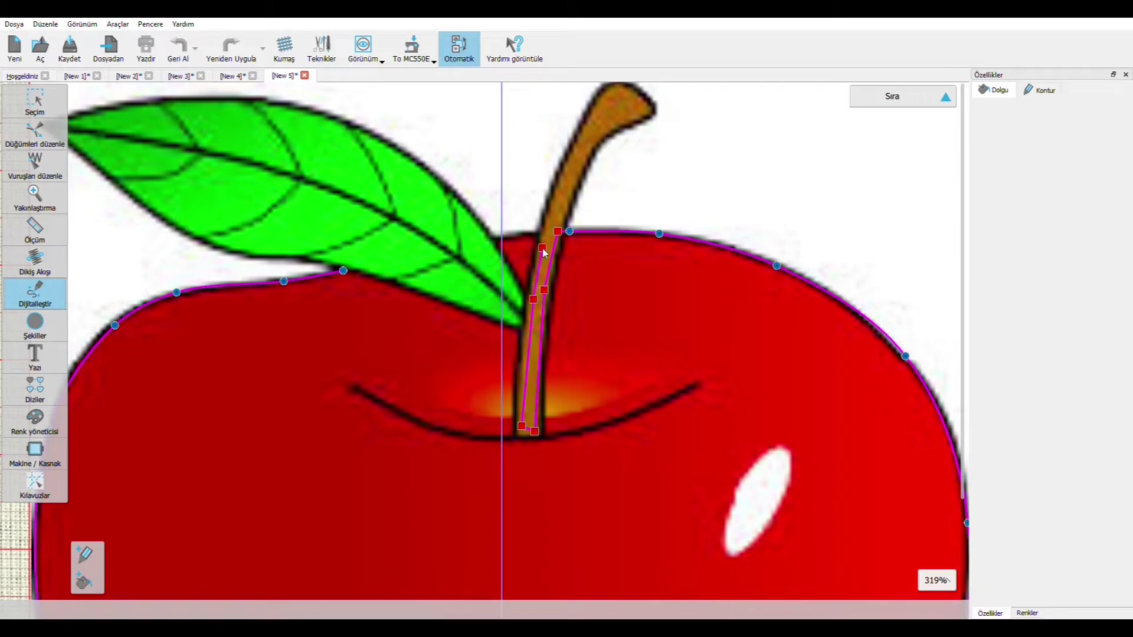
pyautogui.click(519, 296)
pyautogui.click(486, 242)
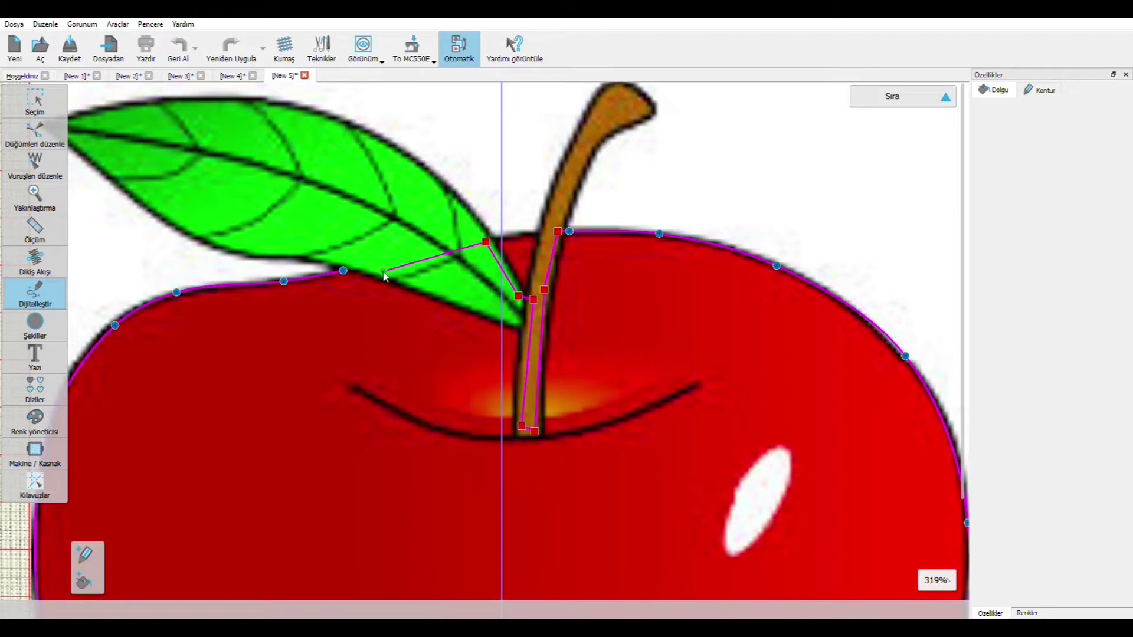
pyautogui.click(343, 270)
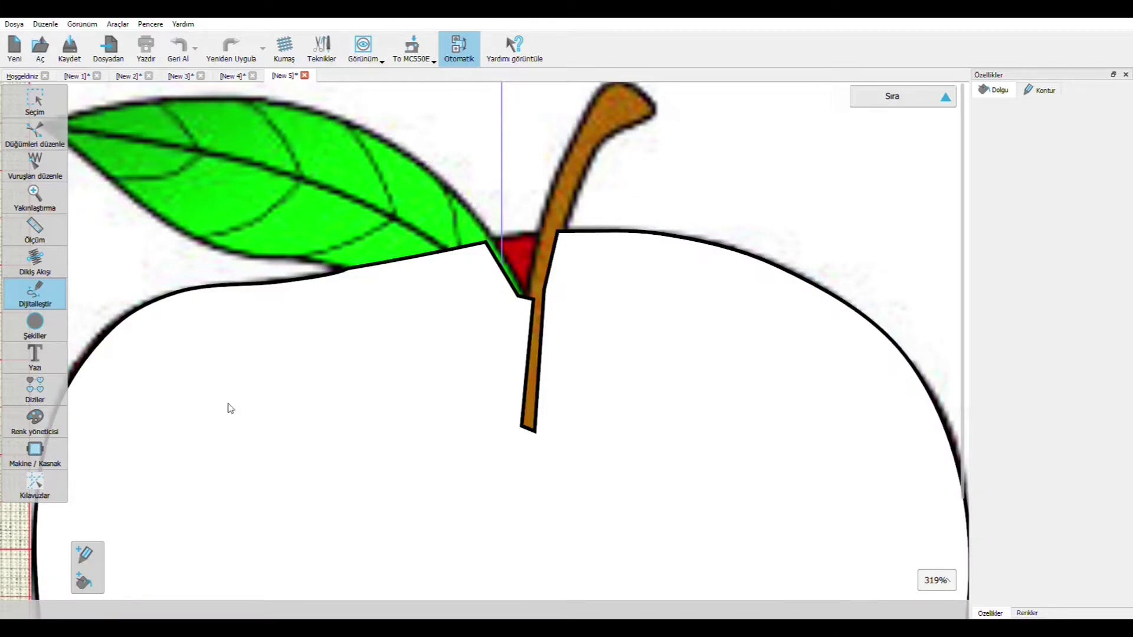
# - Change the apple shape's fill colour to 225 Red from the JANOME palette and deselect it
pyautogui.click(34, 100)
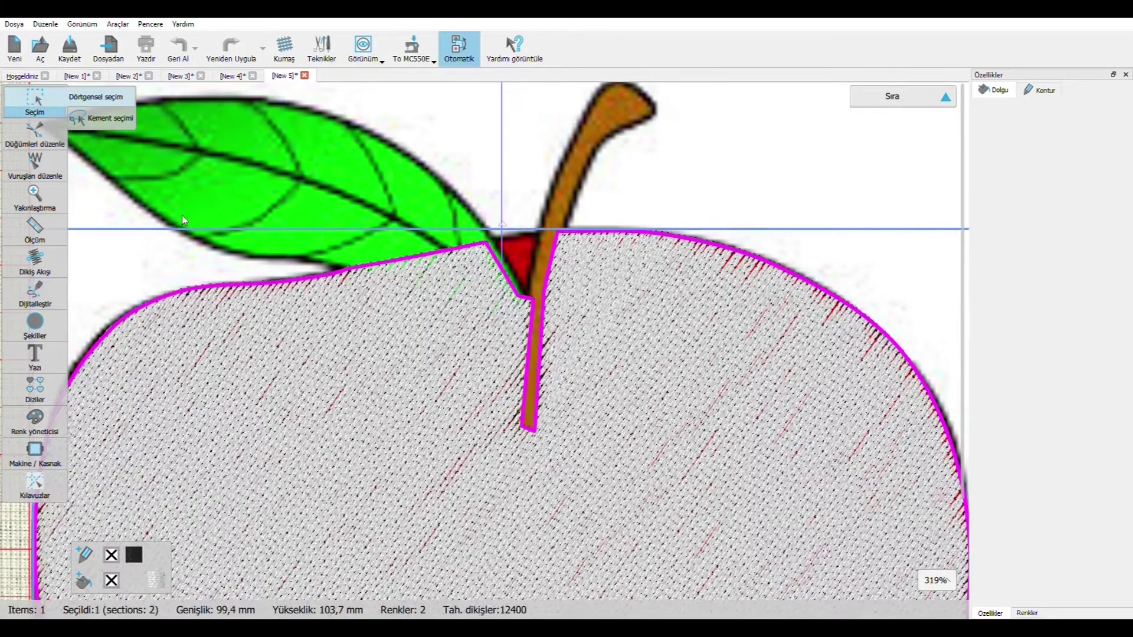
pyautogui.scroll(-5, 496, 270)
pyautogui.scroll(2, 496, 270)
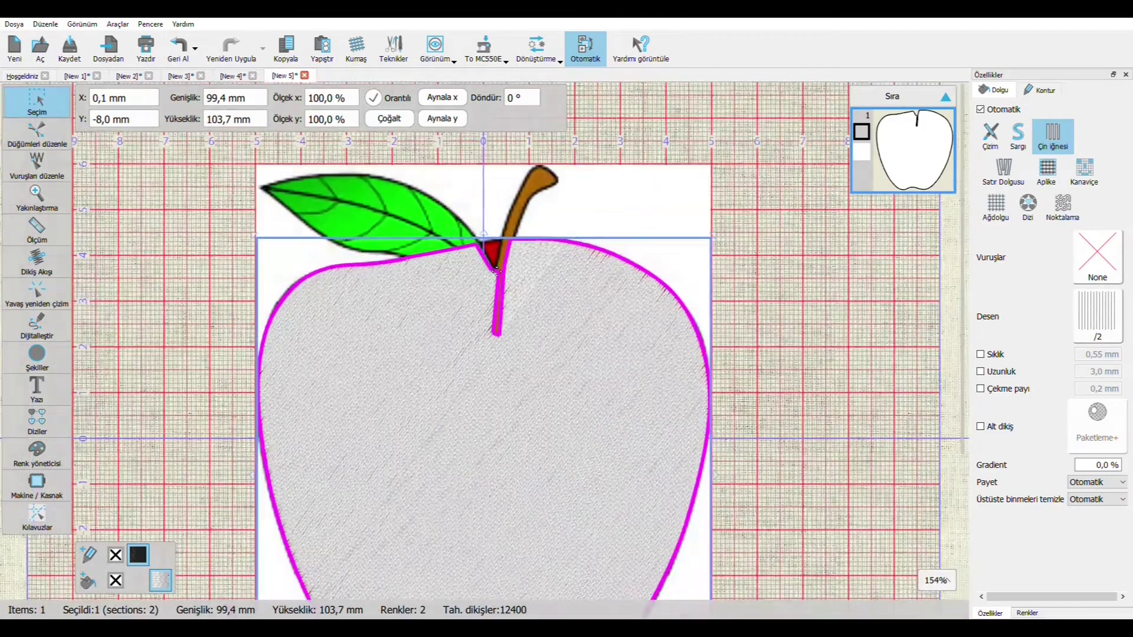
pyautogui.click(160, 580)
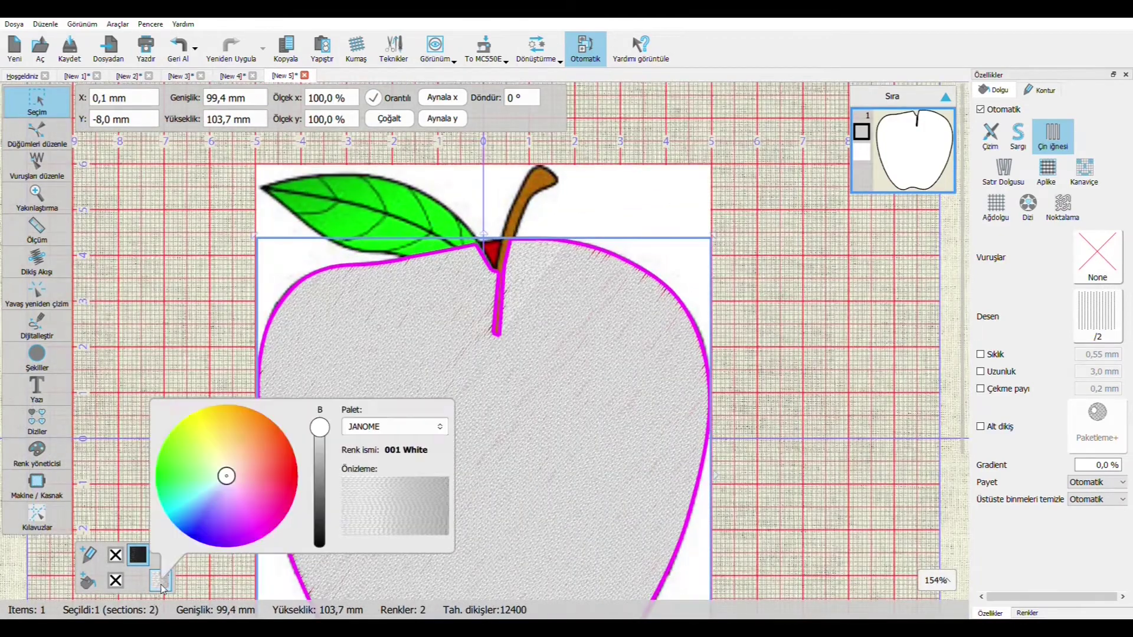
pyautogui.moveTo(226, 477); pyautogui.dragTo(297, 460)
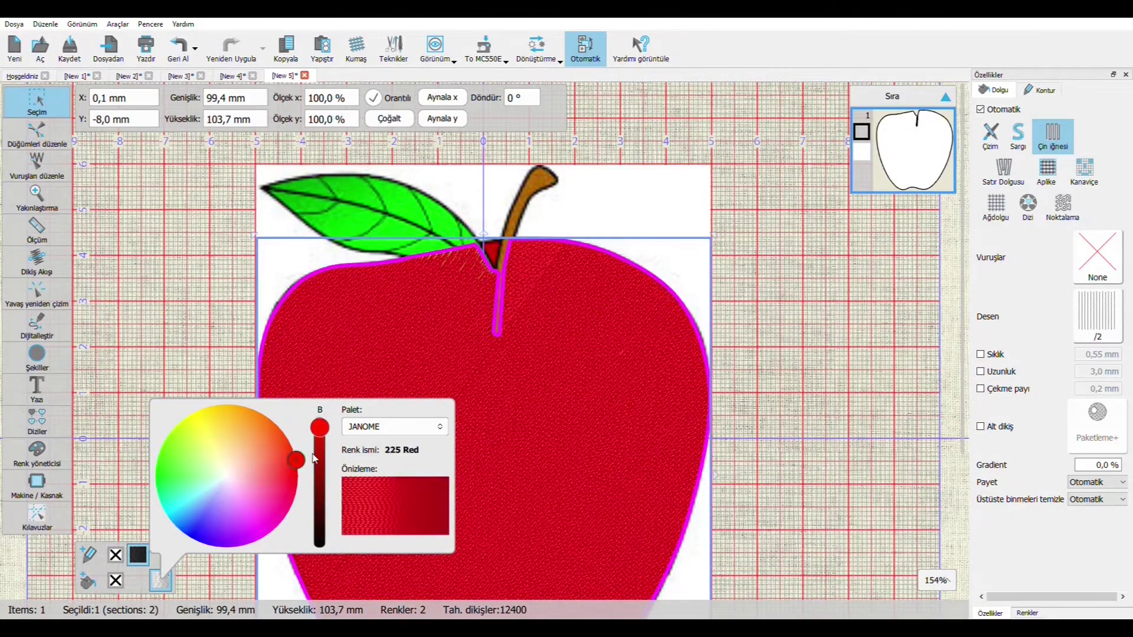
pyautogui.click(320, 447)
pyautogui.moveTo(320, 447); pyautogui.dragTo(320, 433)
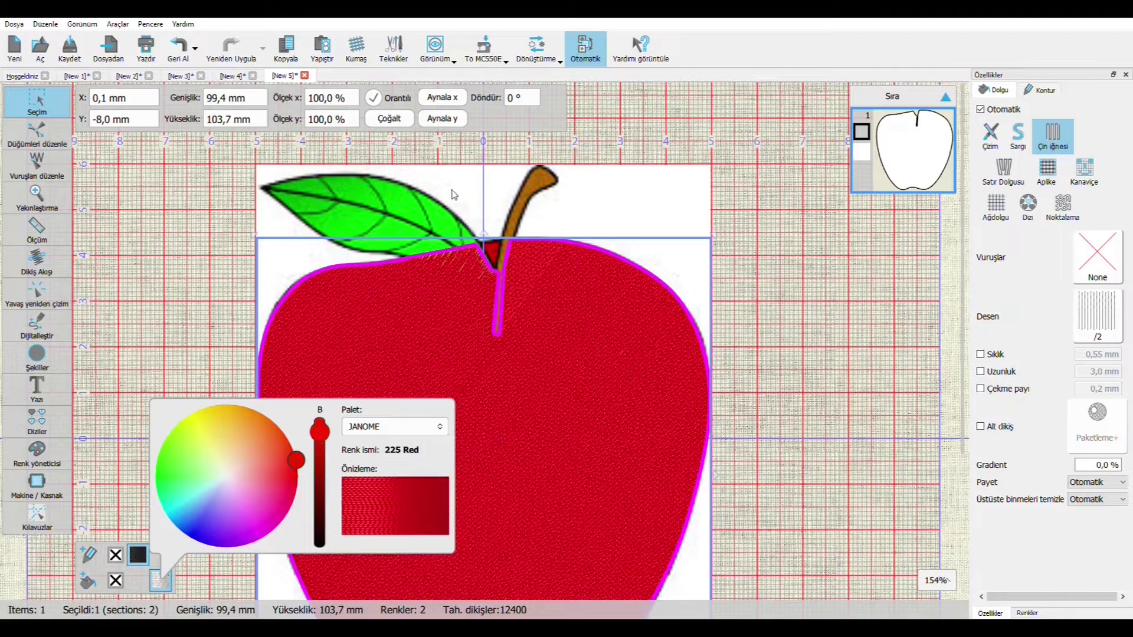
pyautogui.click(37, 102)
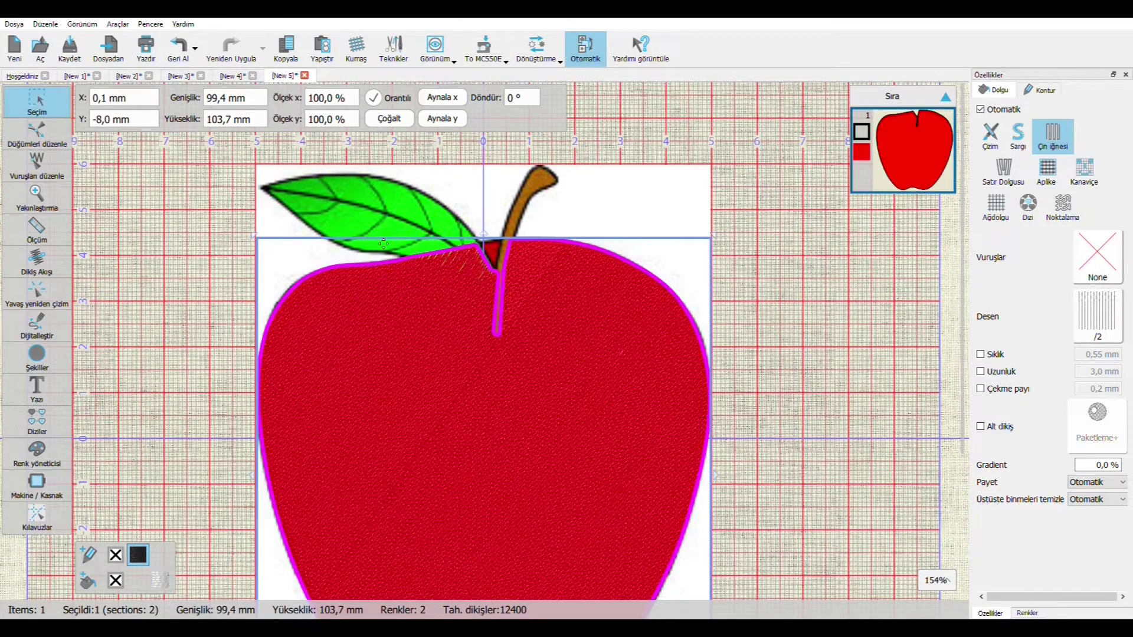
pyautogui.click(264, 225)
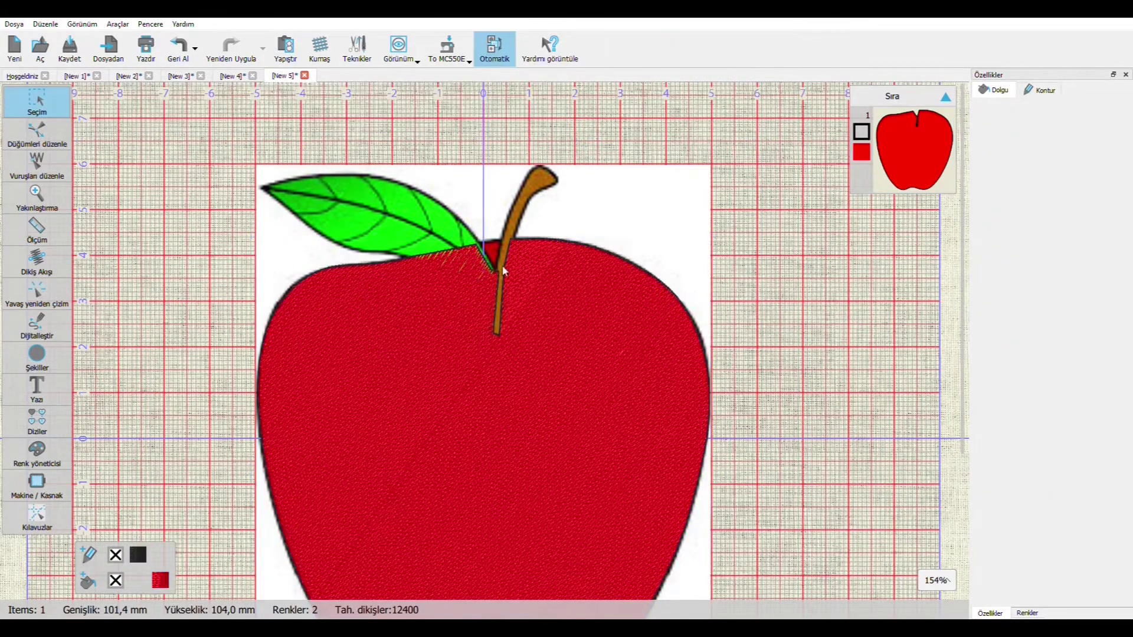
# - Digitize the small triangular apple area between the leaf and the stem as a closed outline shape (Kontur şekil)
pyautogui.scroll(7, 518, 272)
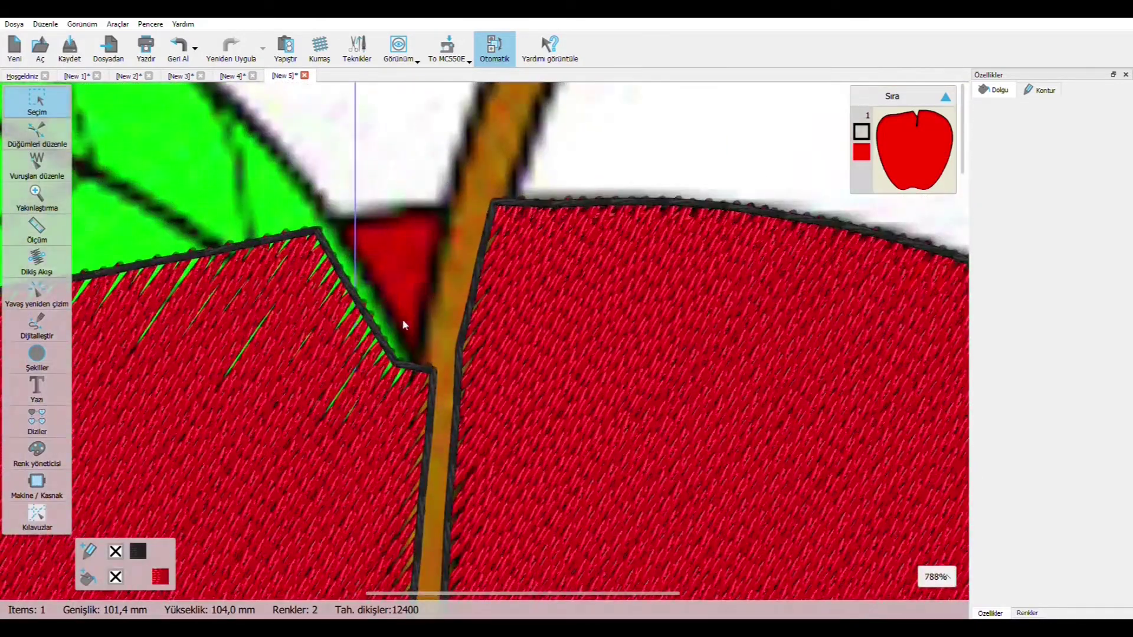
pyautogui.moveTo(36, 198)
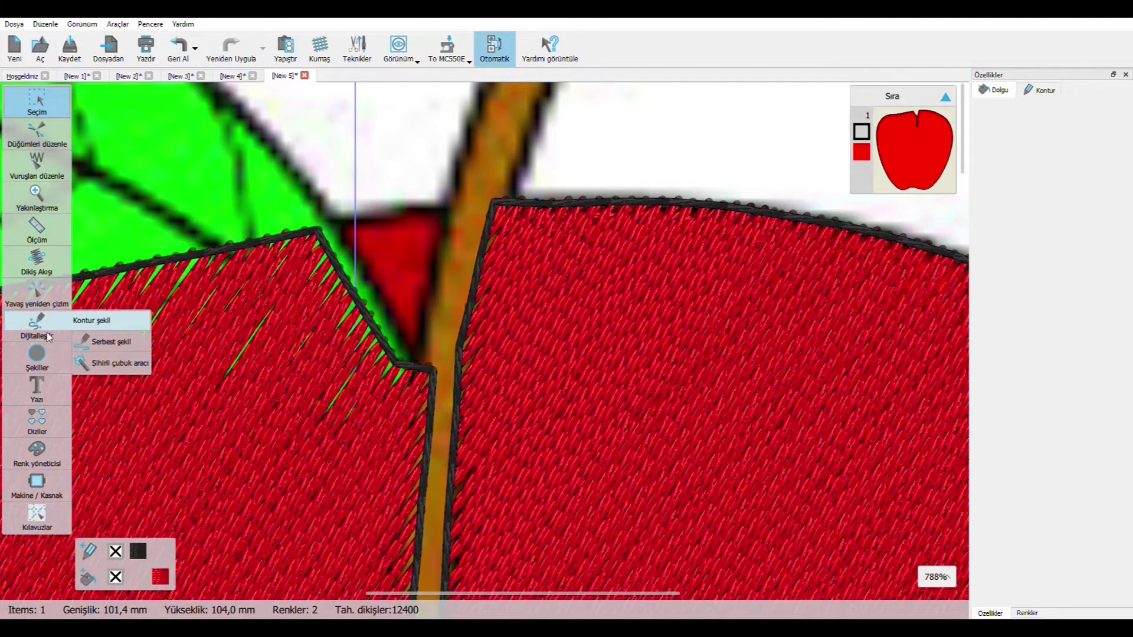
pyautogui.click(90, 328)
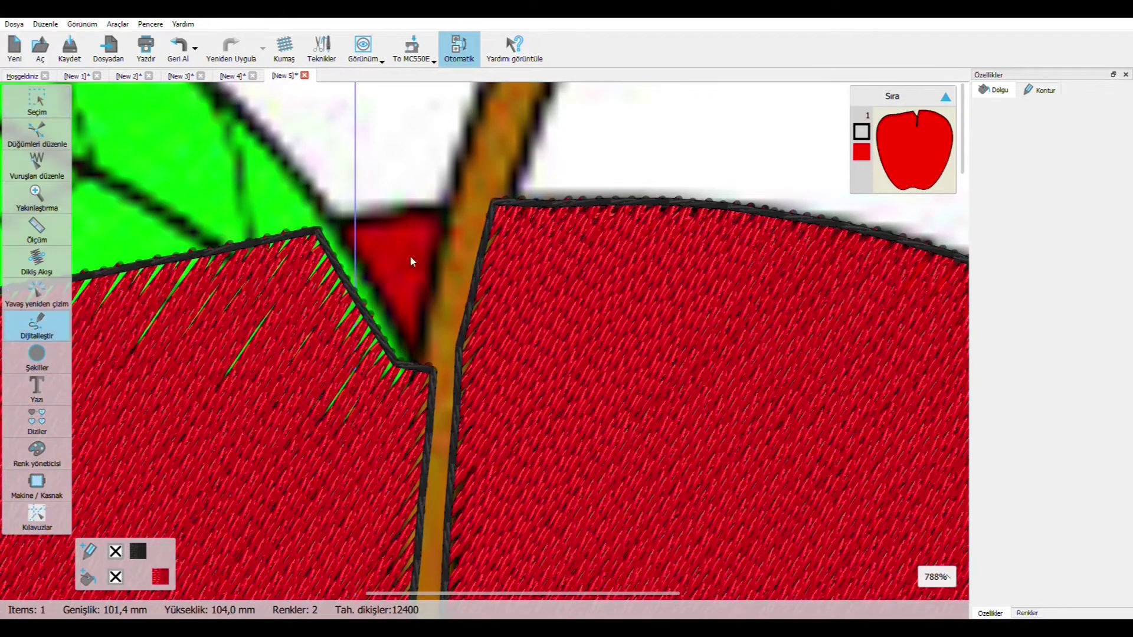
pyautogui.click(326, 226)
pyautogui.click(435, 208)
pyautogui.click(460, 209)
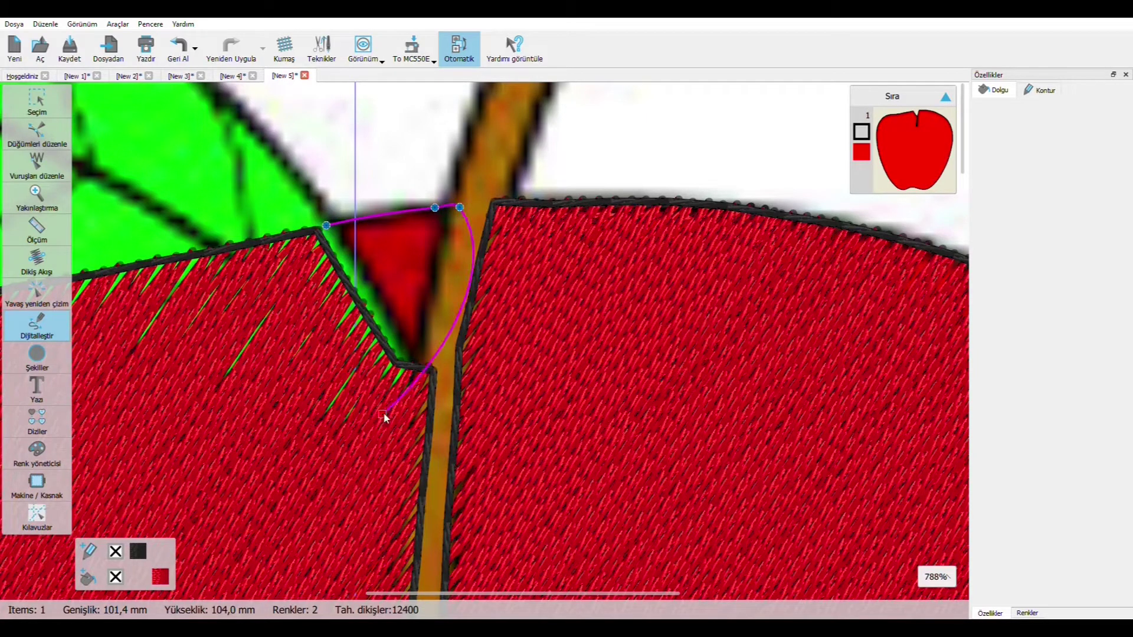
pyautogui.press('BackSpace')
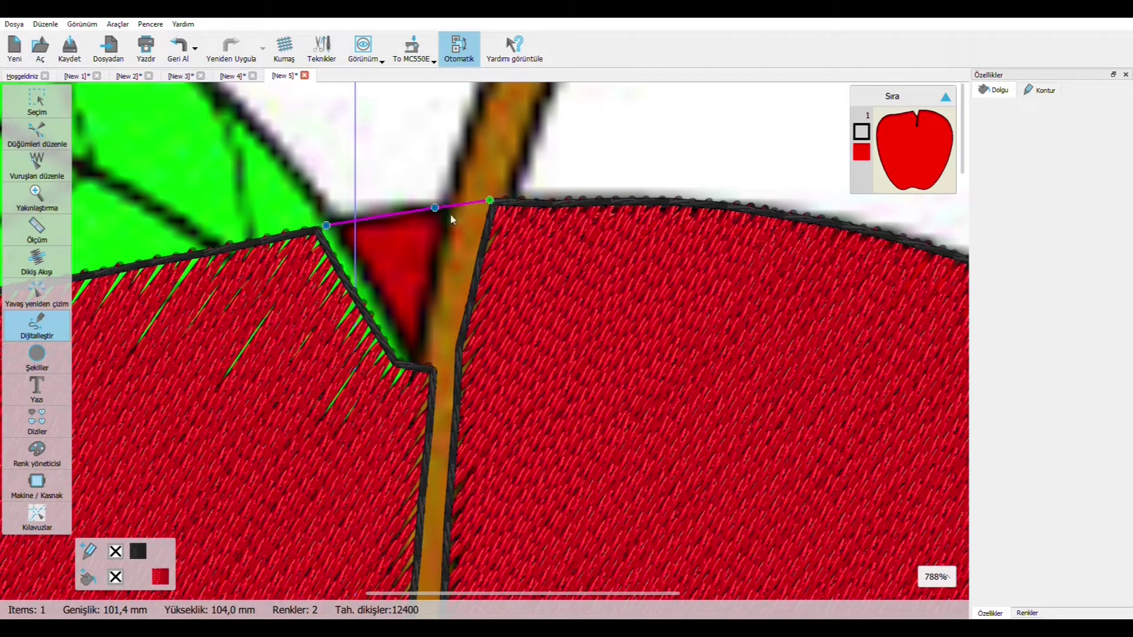
pyautogui.click(459, 204)
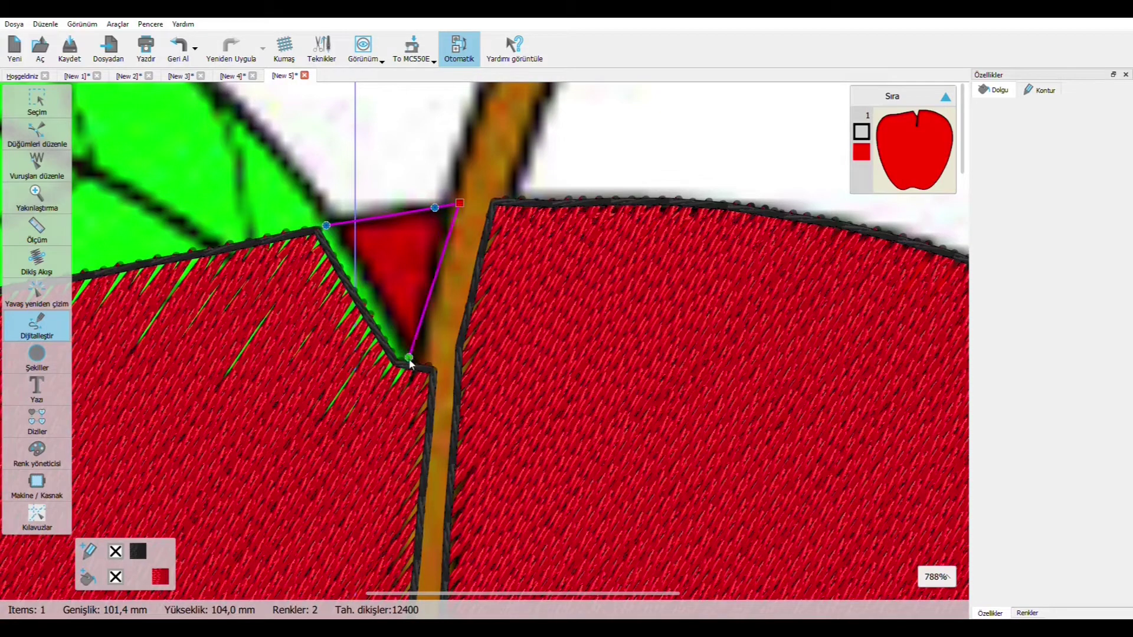
pyautogui.click(417, 367)
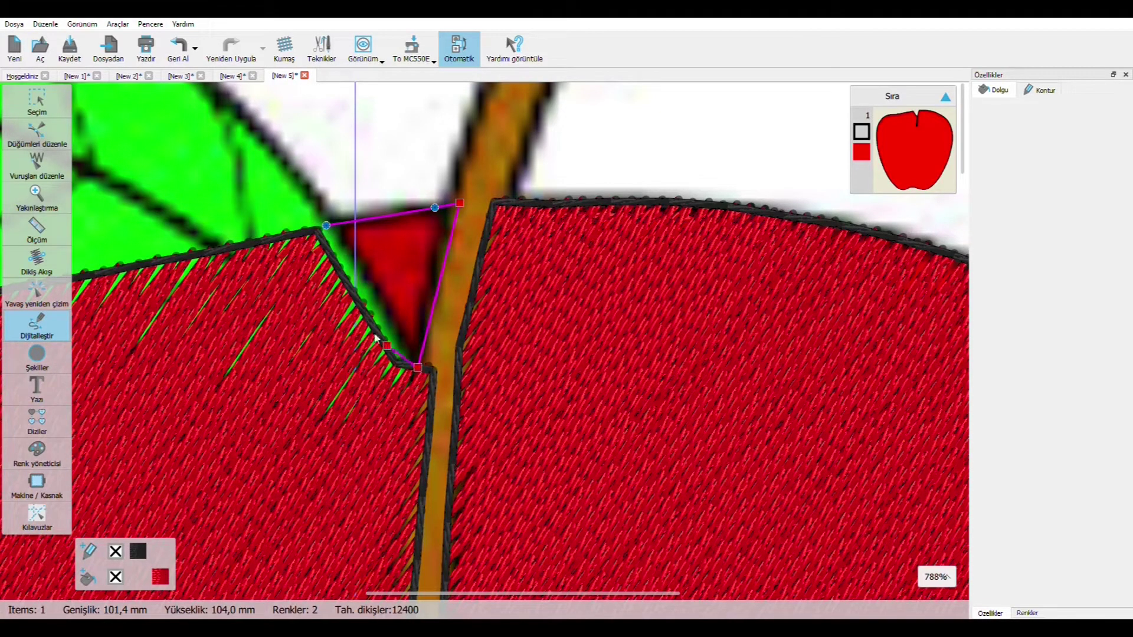
pyautogui.click(327, 227)
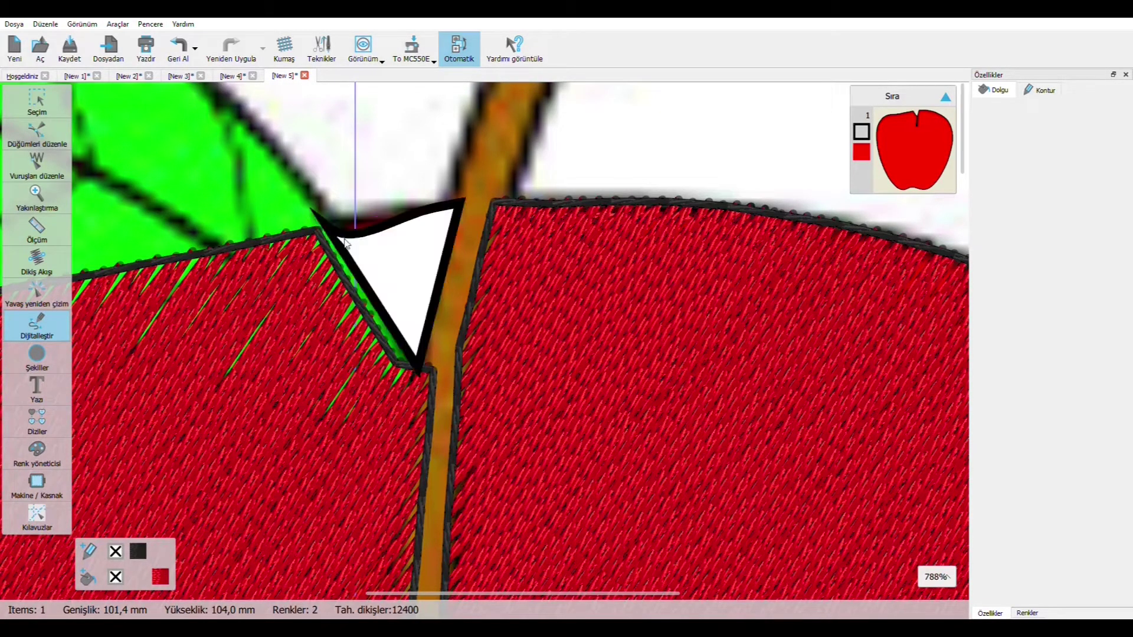
# - Give the small triangle the same red fill as the apple and deselect it
pyautogui.click(36, 101)
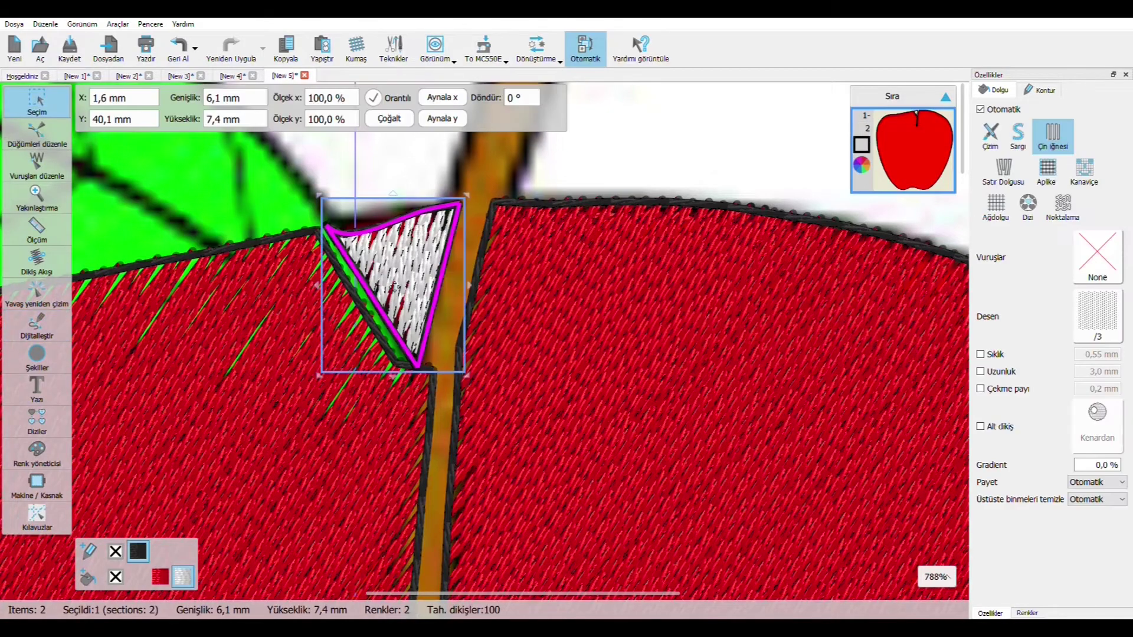
pyautogui.click(159, 577)
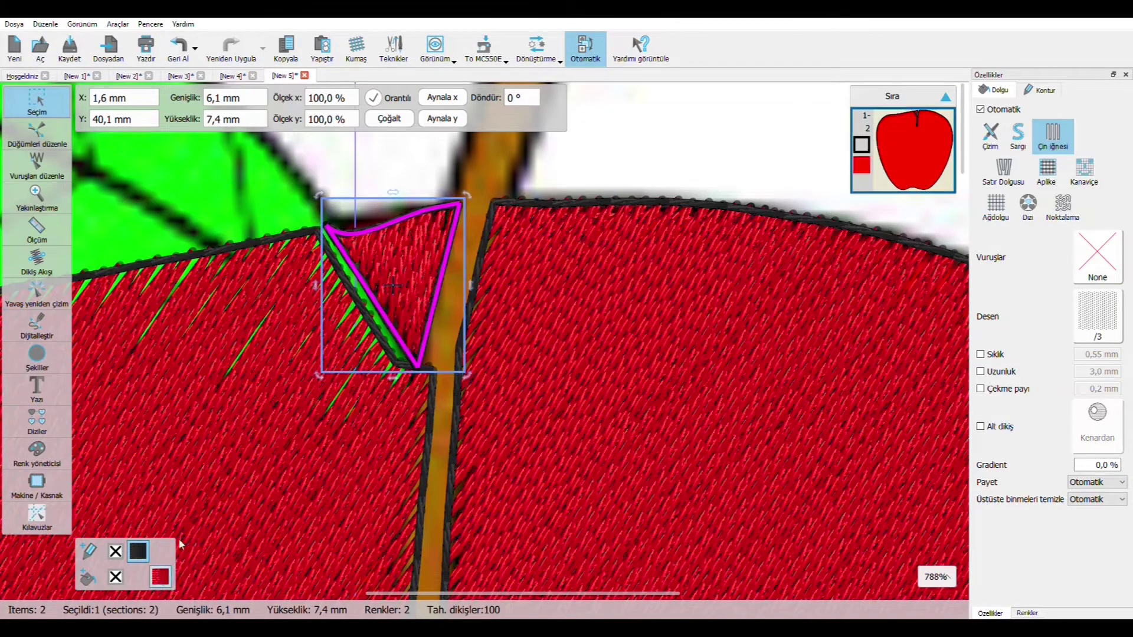
pyautogui.click(355, 171)
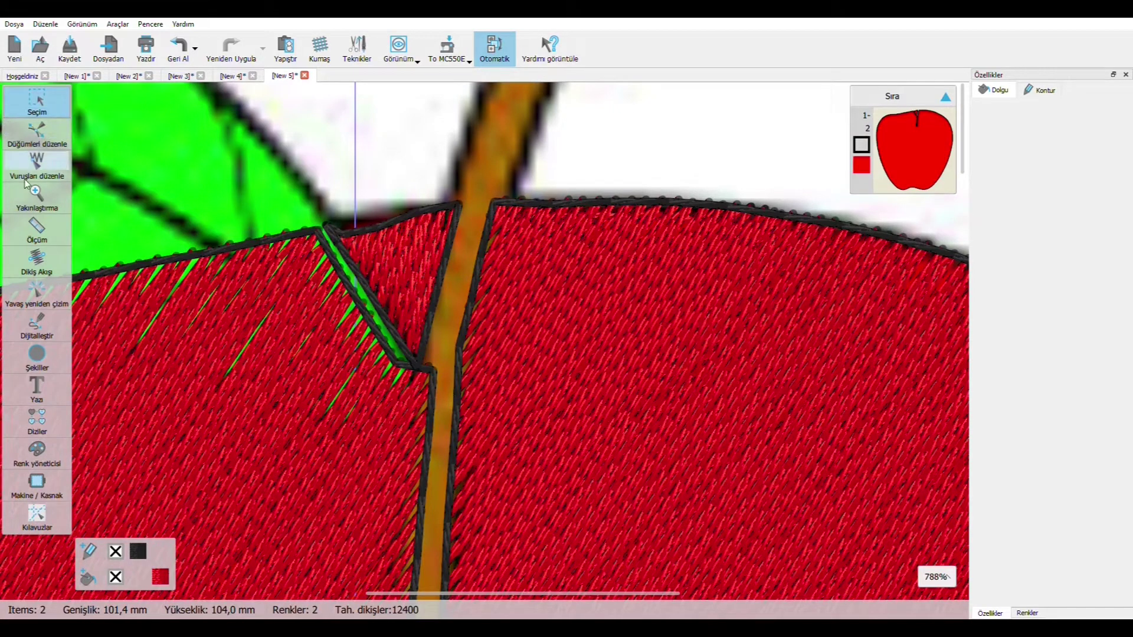
# - Reshape the triangle's upper edge to follow the apple's contour by editing its nodes, and set its fill type to Çin iğnesi
pyautogui.click(26, 146)
pyautogui.click(358, 230)
pyautogui.moveTo(435, 210); pyautogui.dragTo(434, 211)
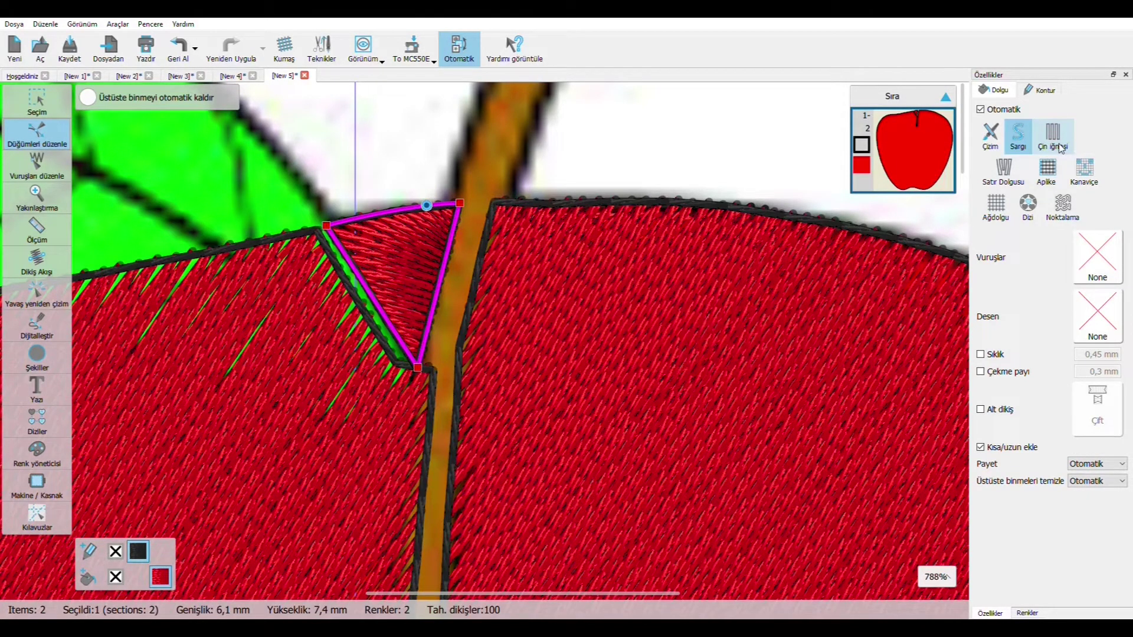
pyautogui.click(1060, 147)
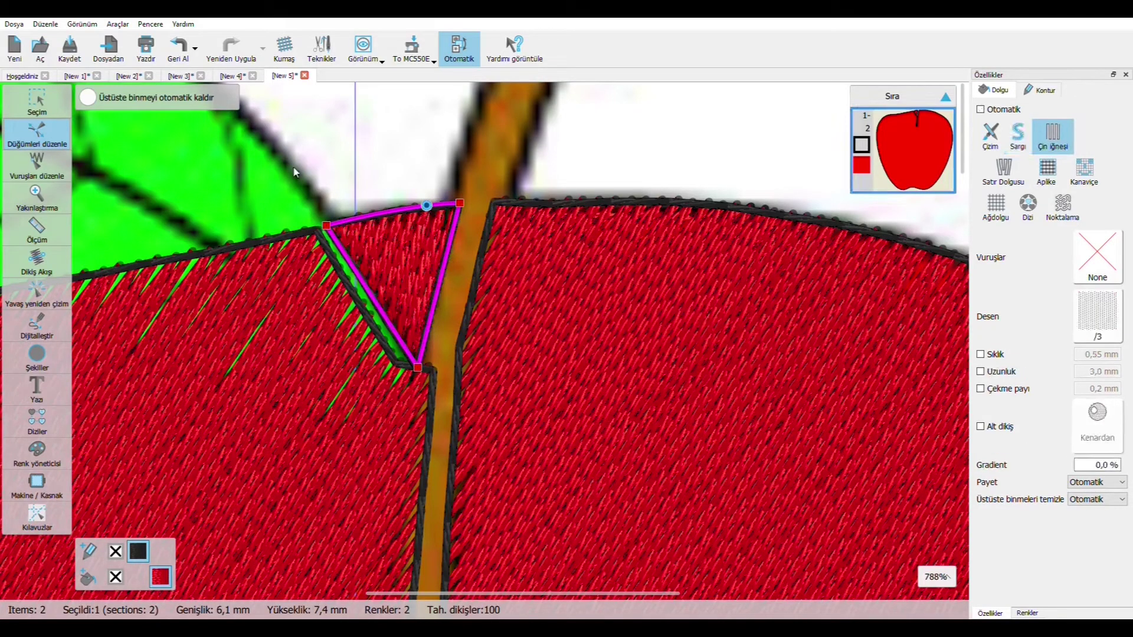
pyautogui.click(33, 103)
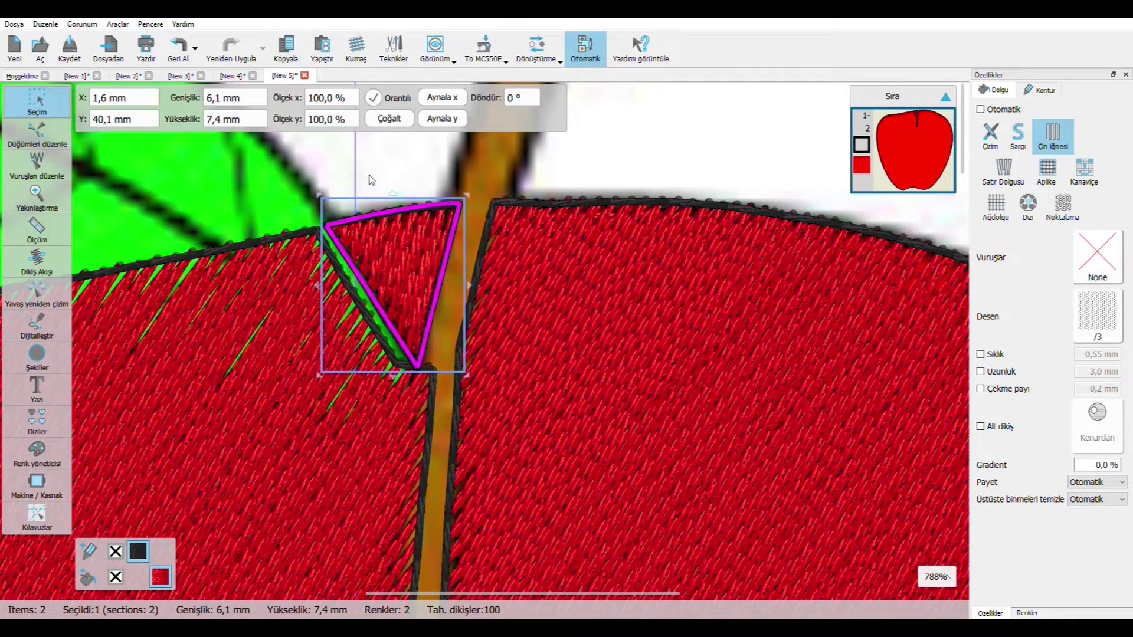
pyautogui.click(371, 180)
pyautogui.scroll(-5, 516, 337)
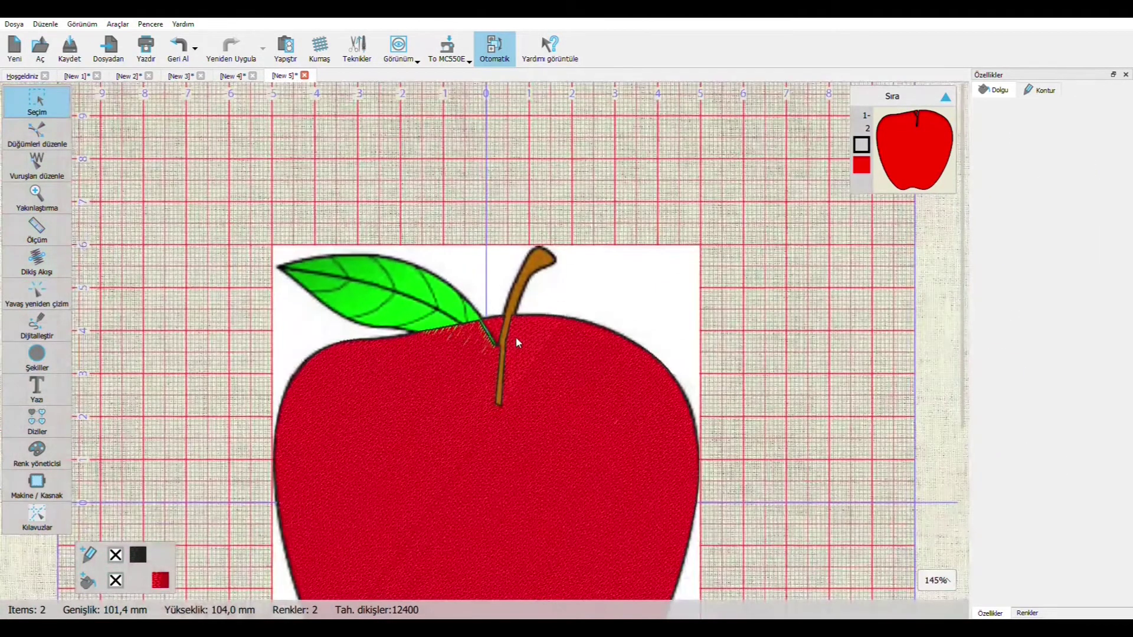
# - Enable the underlay (Alt dikiş) for the apple shape's fill and set its type to Ağlama
pyautogui.scroll(-2, 517, 343)
pyautogui.scroll(4, 517, 342)
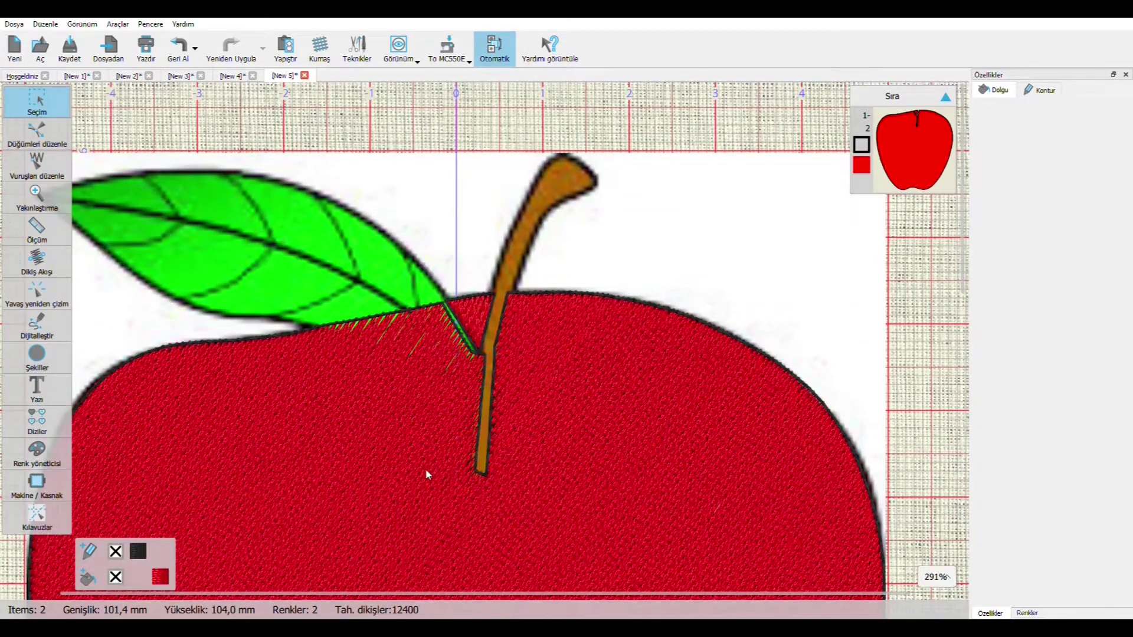
pyautogui.scroll(1, 427, 474)
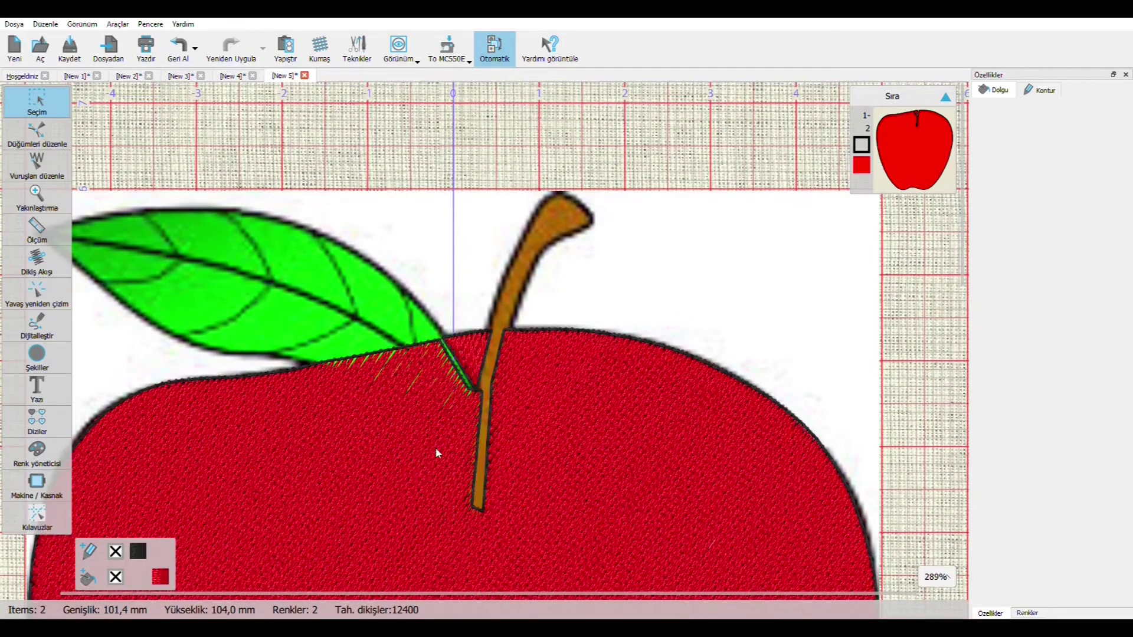
pyautogui.scroll(-4, 438, 453)
pyautogui.scroll(3, 478, 466)
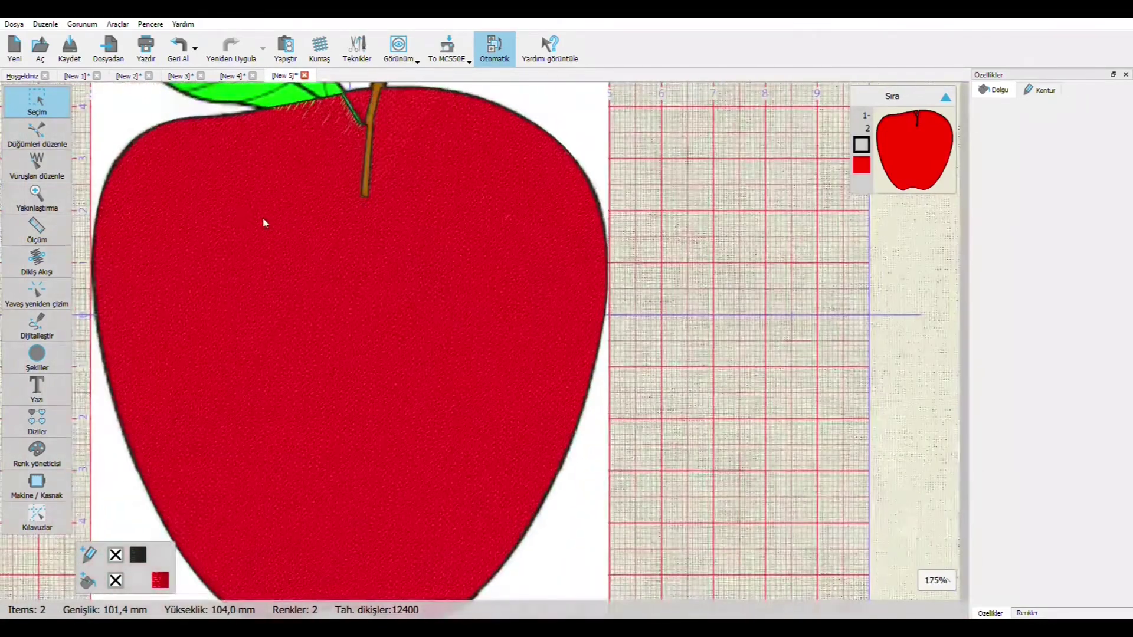
pyautogui.click(592, 281)
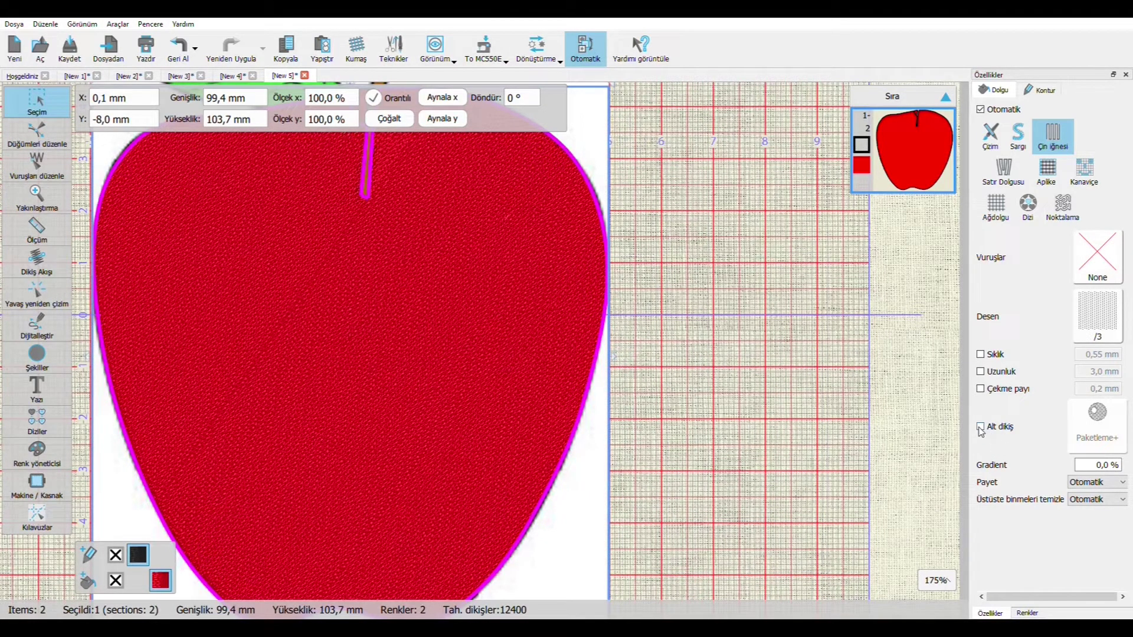
pyautogui.click(981, 428)
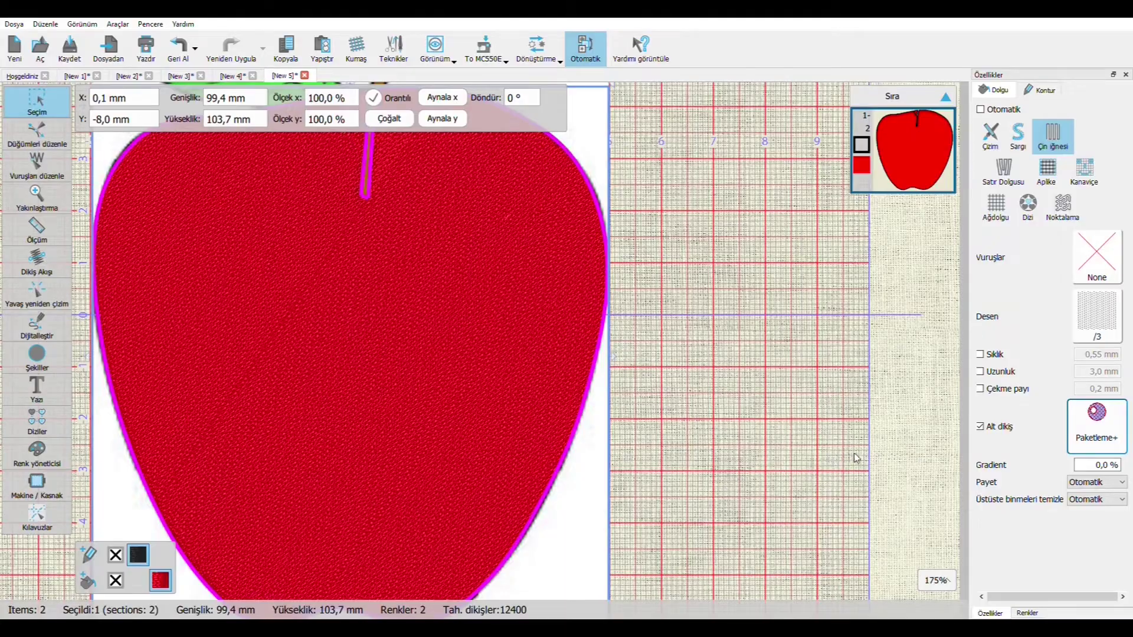
pyautogui.scroll(-3, 520, 410)
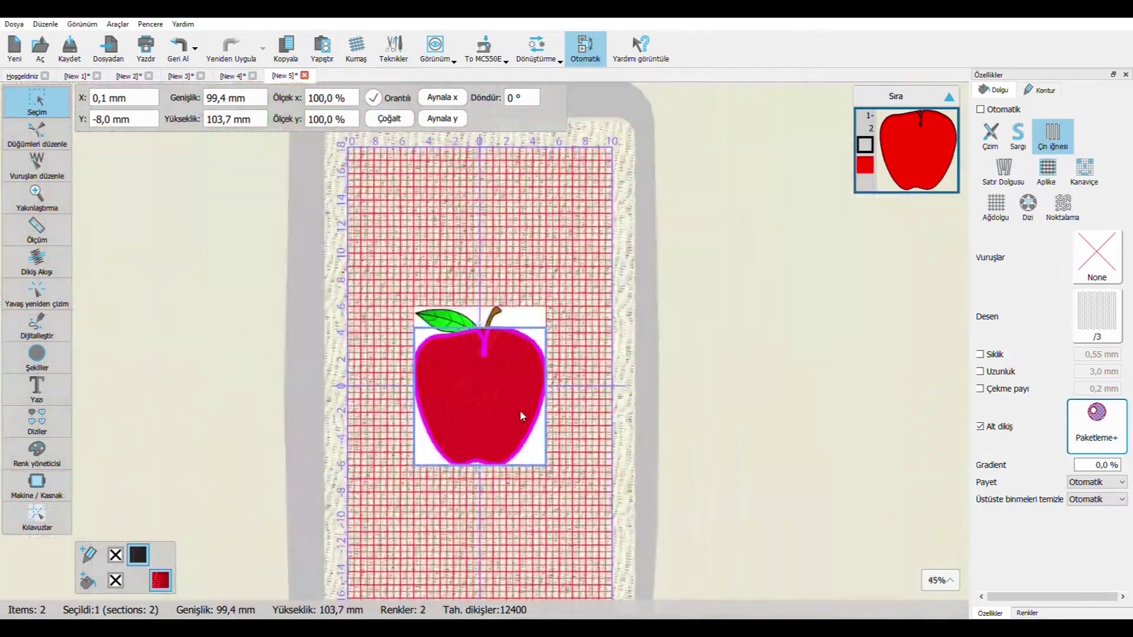
pyautogui.scroll(10, 519, 409)
pyautogui.scroll(-10, 520, 416)
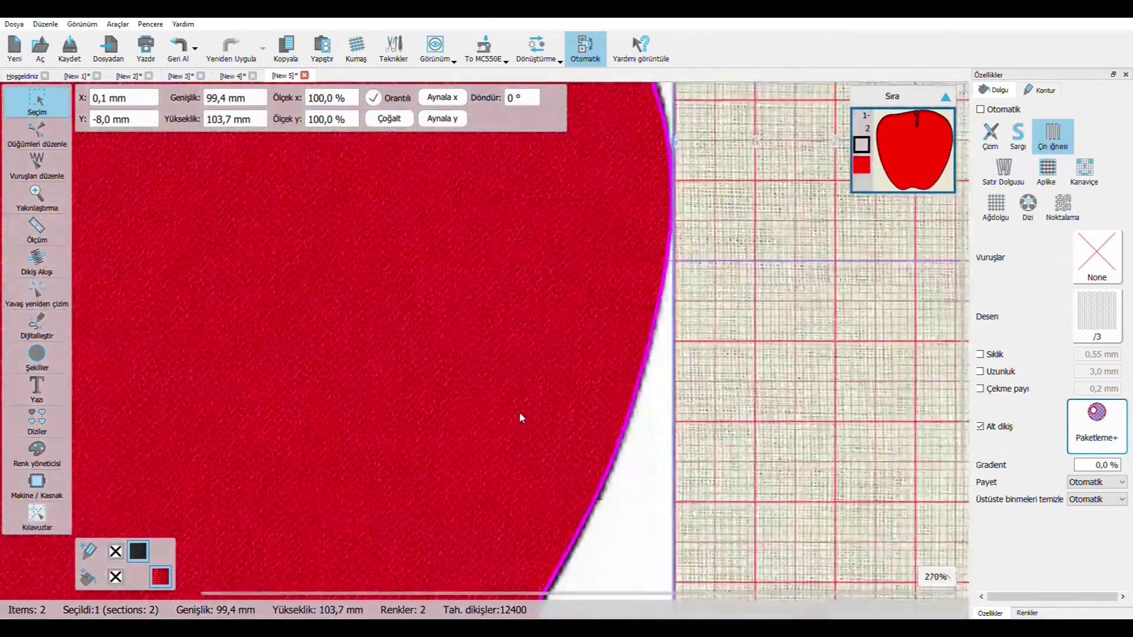
pyautogui.scroll(2, 400, 338)
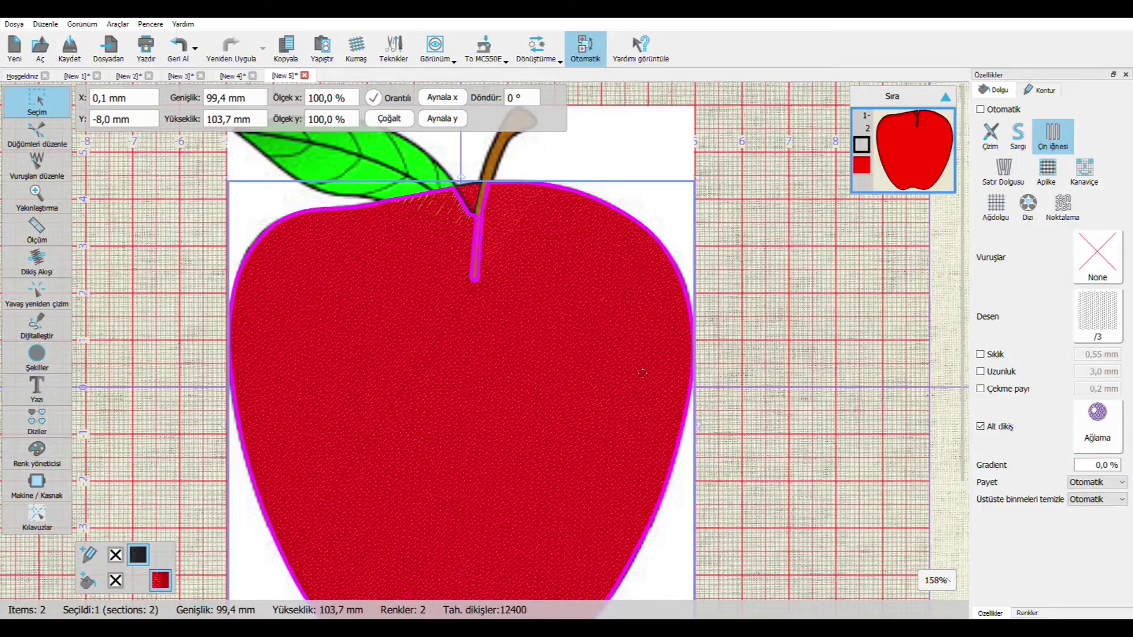
pyautogui.scroll(5, 579, 348)
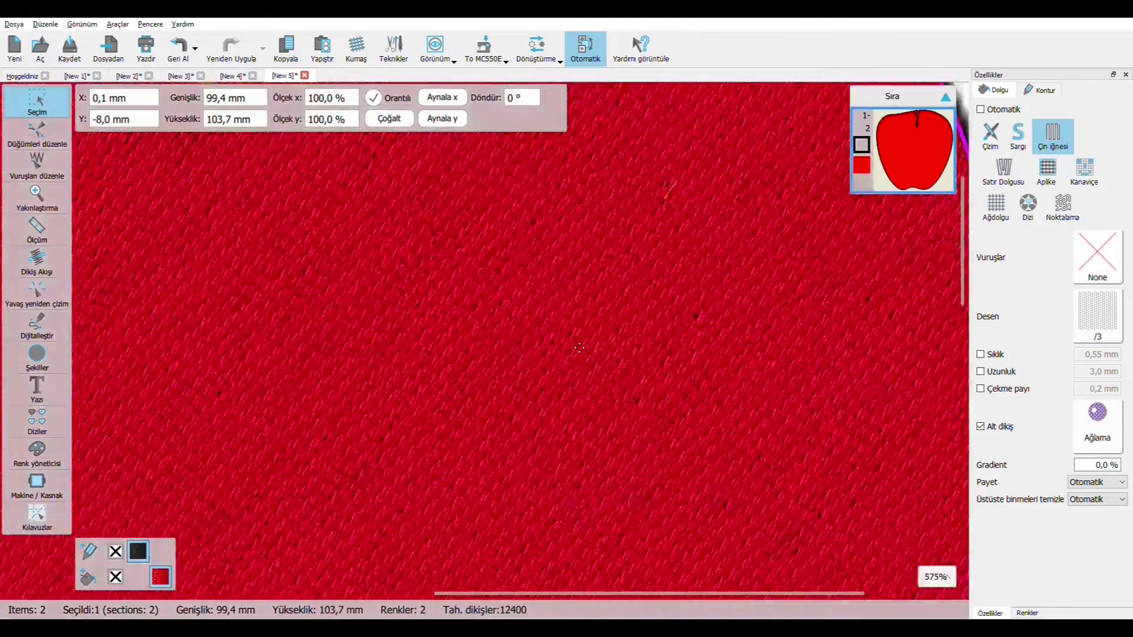
pyautogui.scroll(-5, 579, 348)
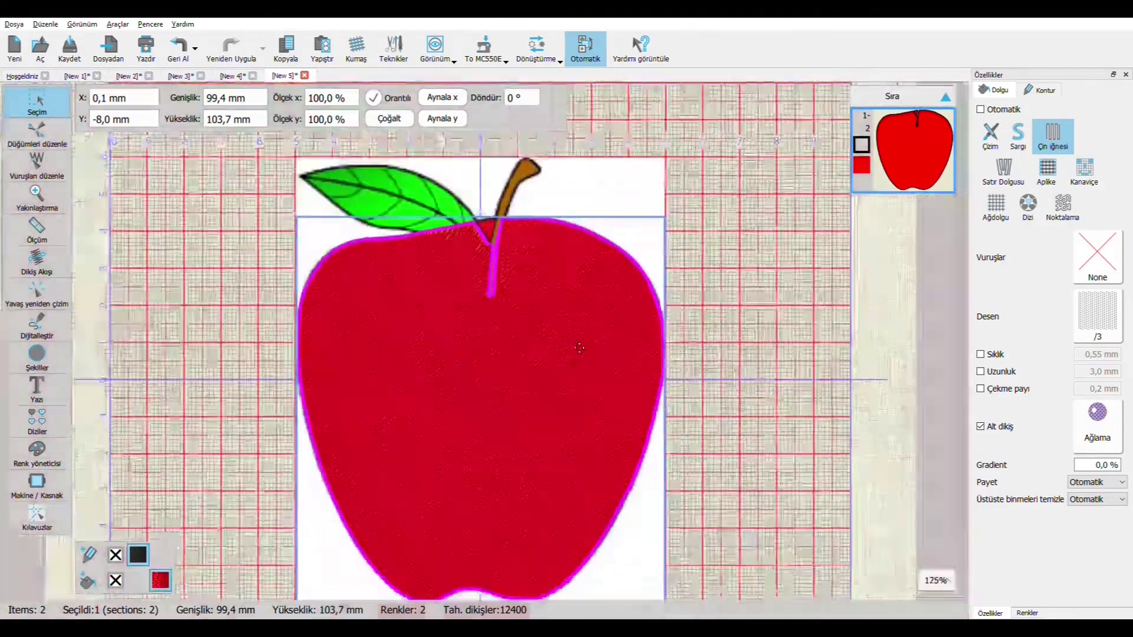
pyautogui.scroll(2, 580, 348)
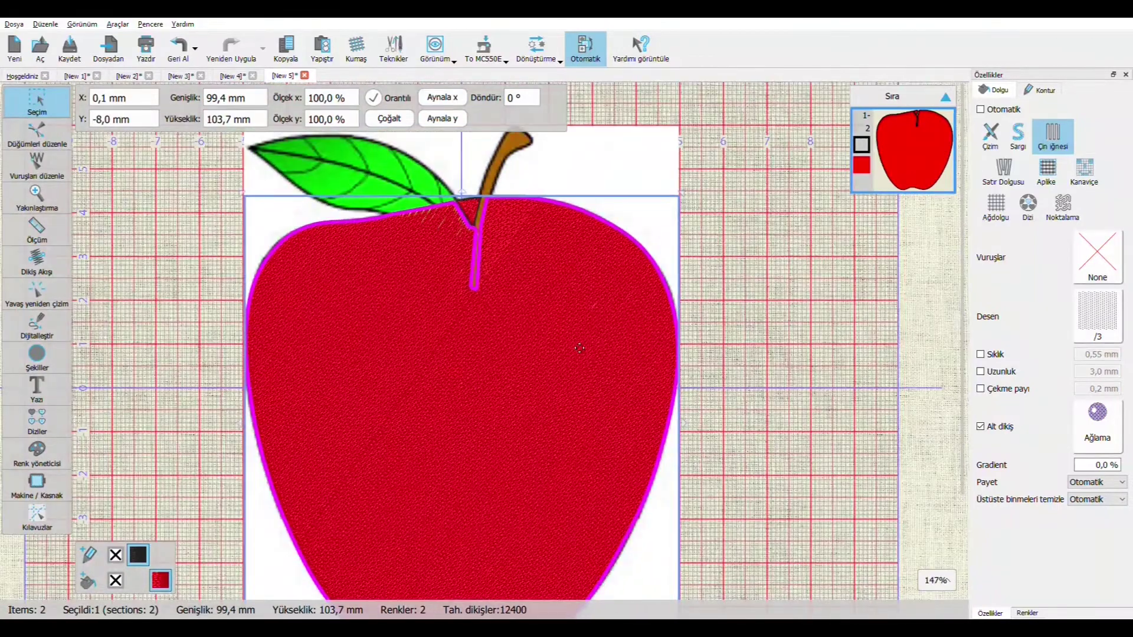
pyautogui.scroll(-1, 579, 348)
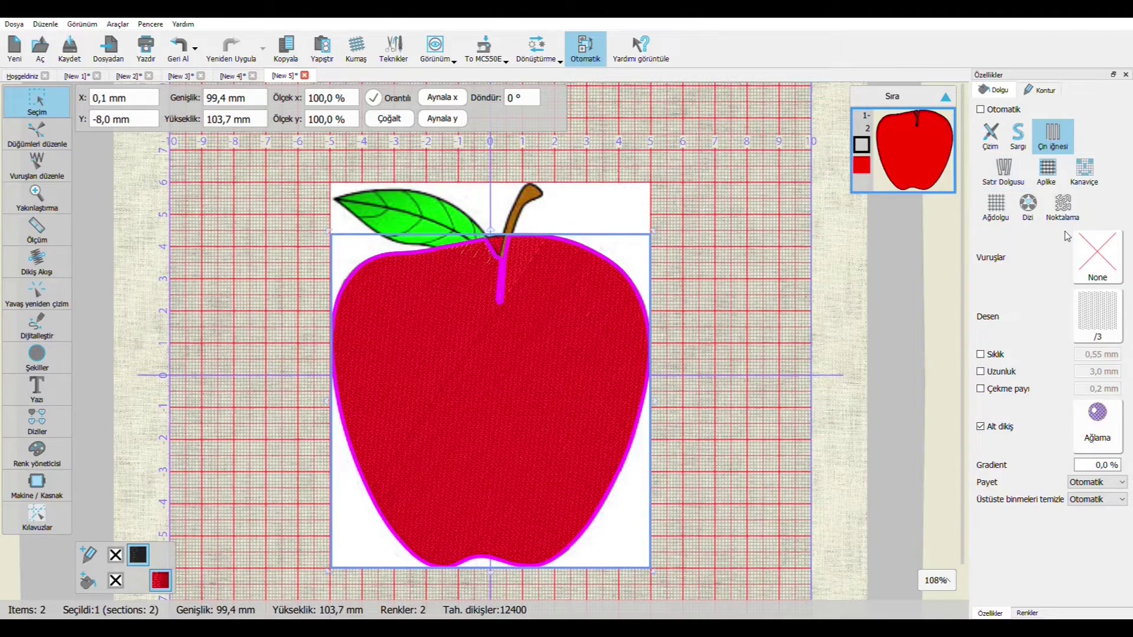
# - Try the Kanaviçe and Noktalama fill types on the apple shape and return it to Çin iğnesi
pyautogui.click(1087, 174)
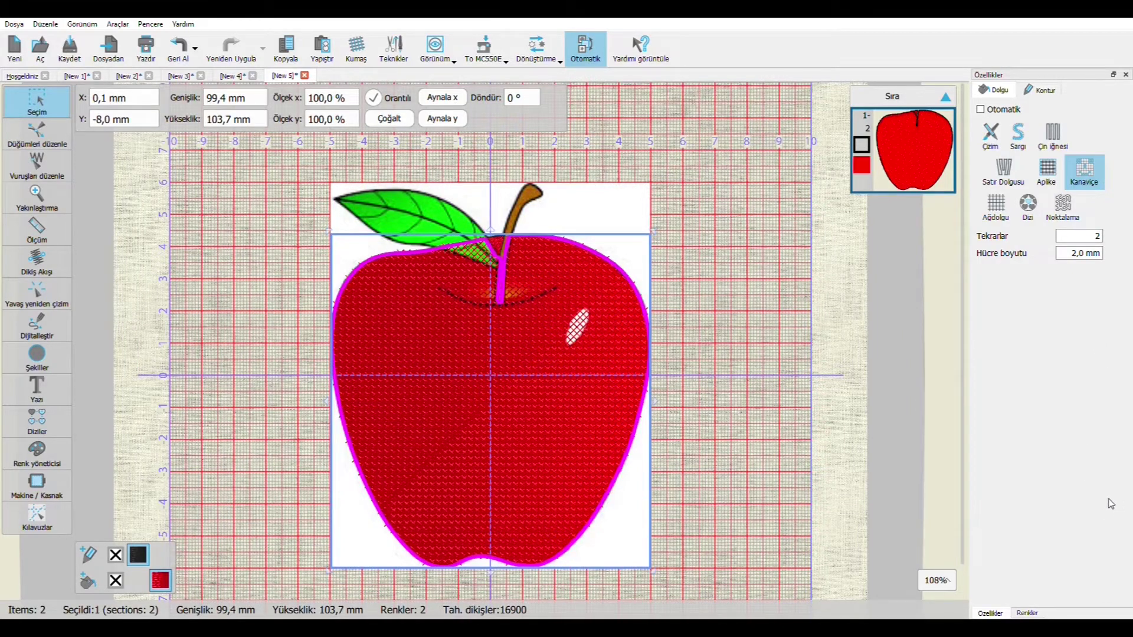
pyautogui.click(1057, 214)
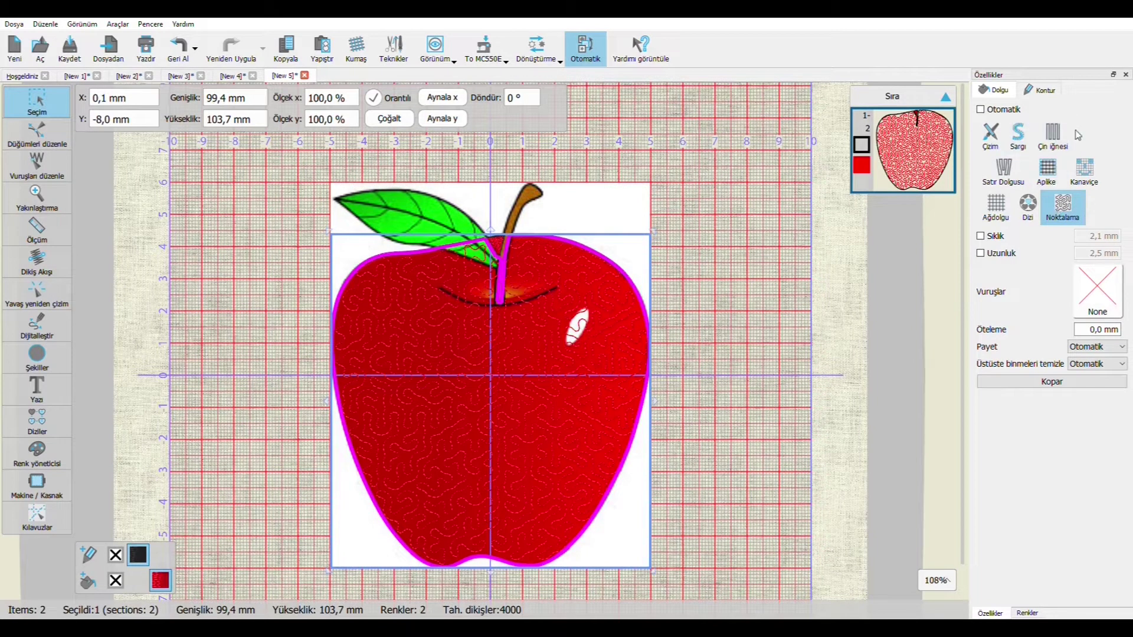
pyautogui.click(1052, 139)
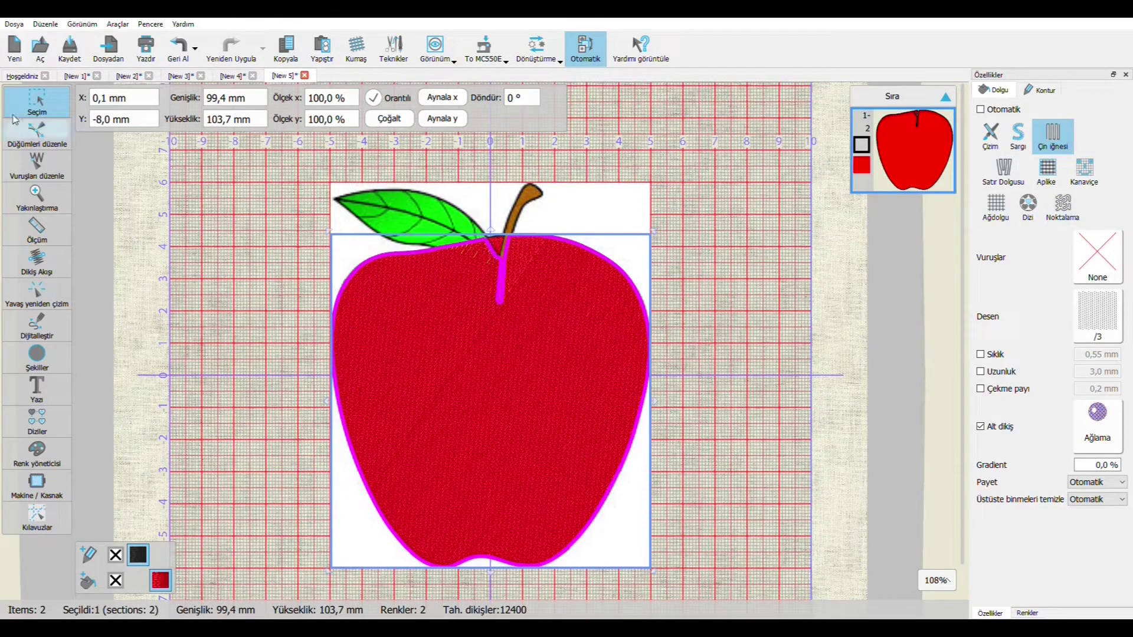
# - Deselect the apple shape and switch the display from realistic stitches to the plain stitch view
pyautogui.moveTo(28, 108)
pyautogui.click(200, 394)
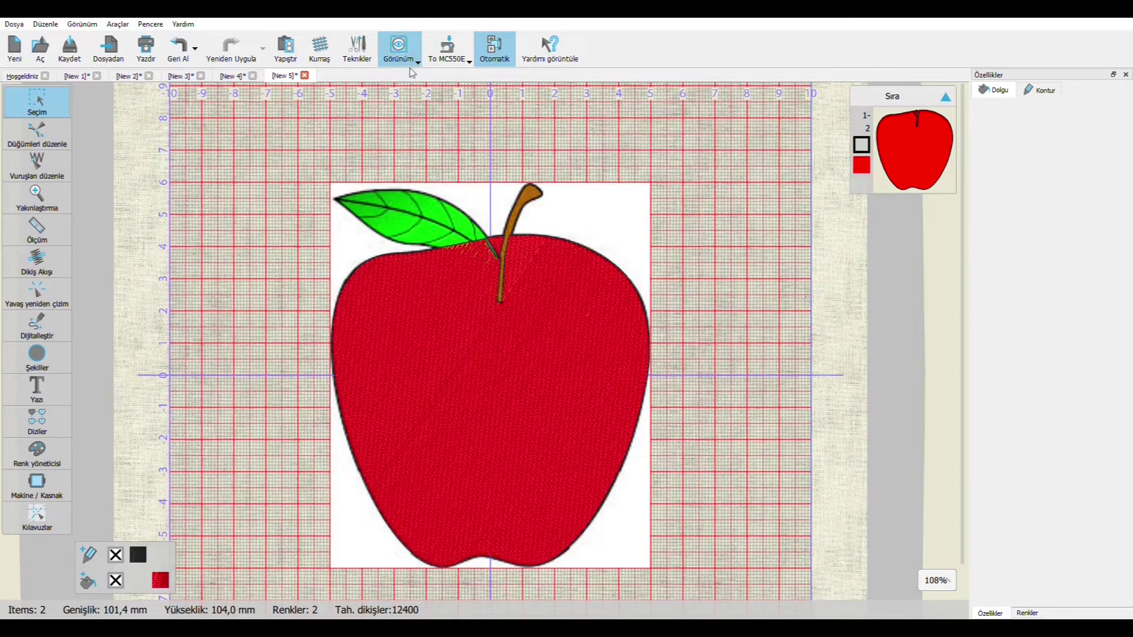
pyautogui.scroll(4, 502, 307)
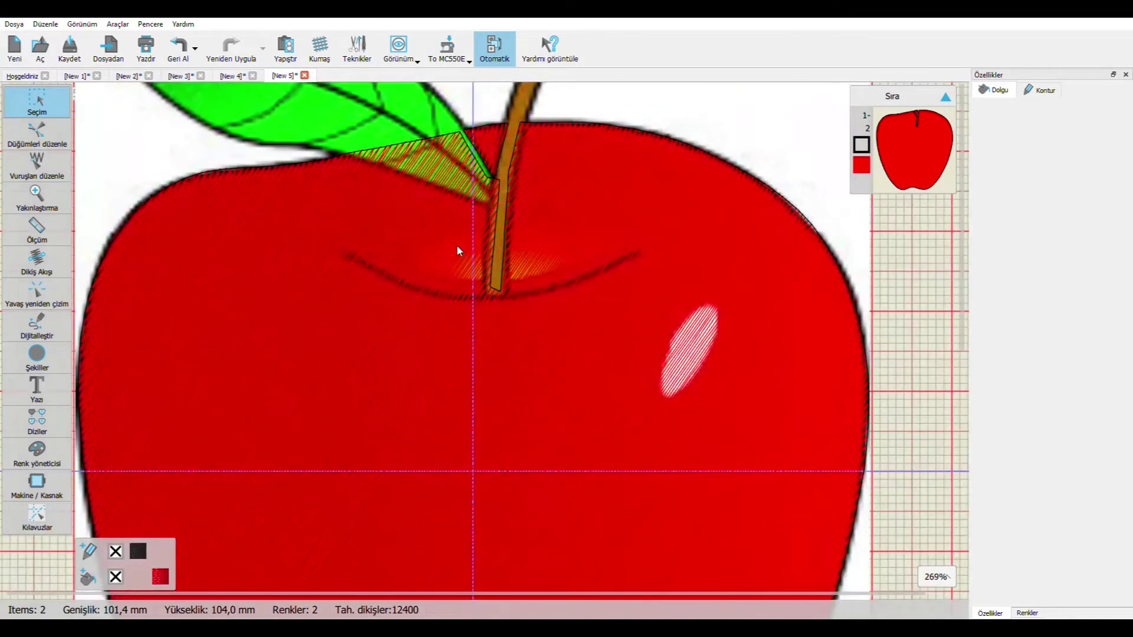
pyautogui.scroll(3, 459, 252)
pyautogui.scroll(-4, 460, 251)
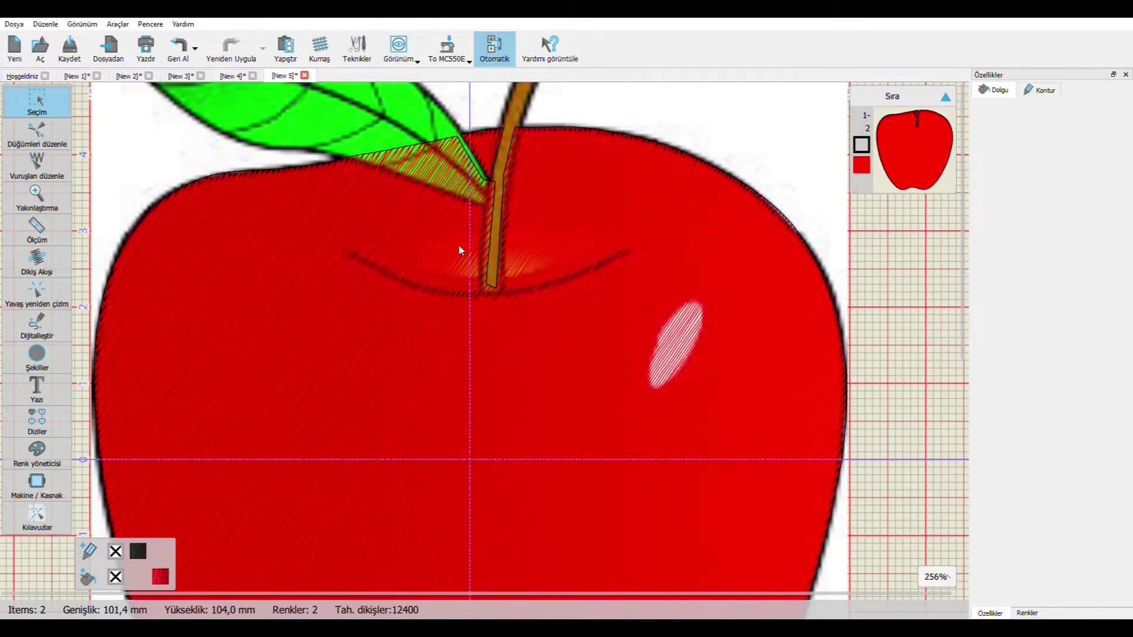
pyautogui.scroll(-4, 460, 250)
pyautogui.scroll(5, 435, 195)
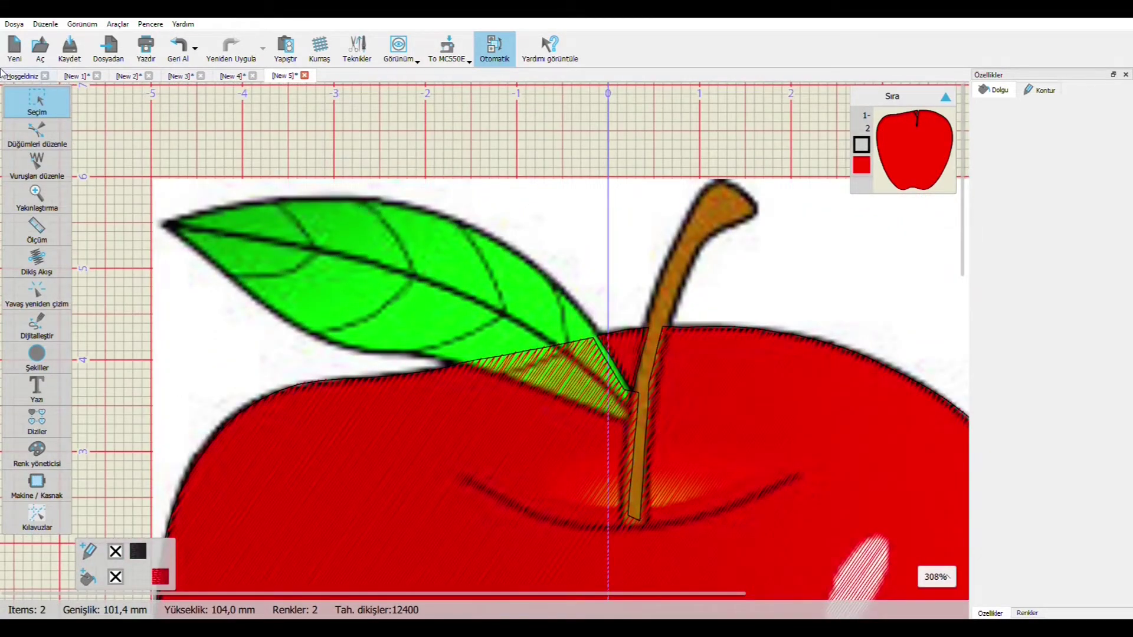
# - Digitize the whole leaf, including its tip beside the stem, as a closed outline shape (Kontur şekil)
pyautogui.click(43, 112)
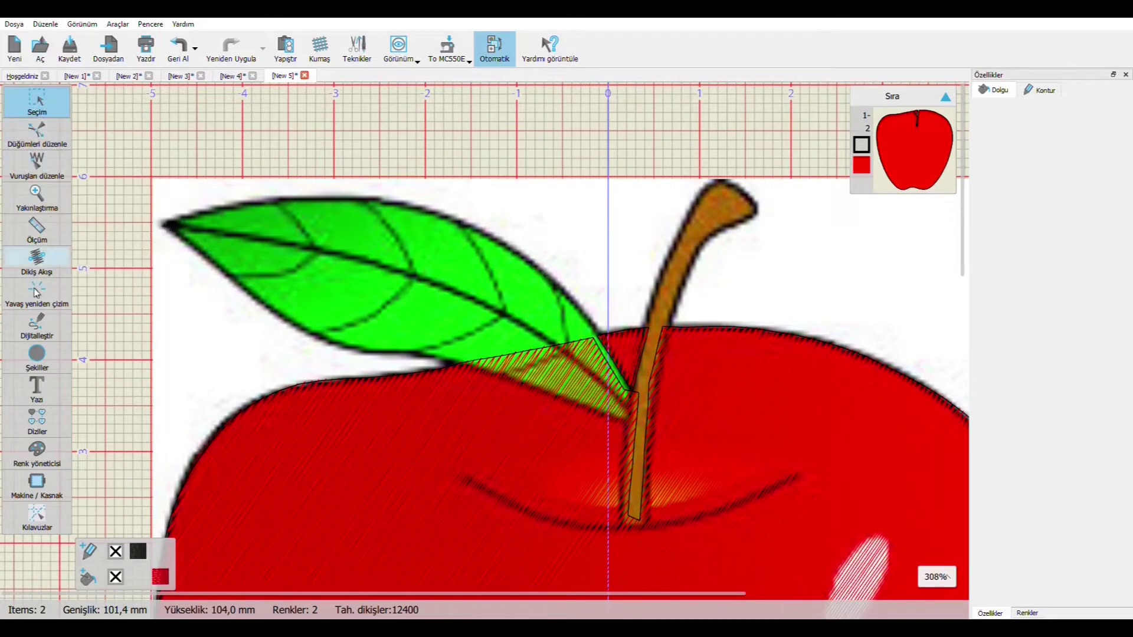
pyautogui.click(38, 323)
pyautogui.click(83, 322)
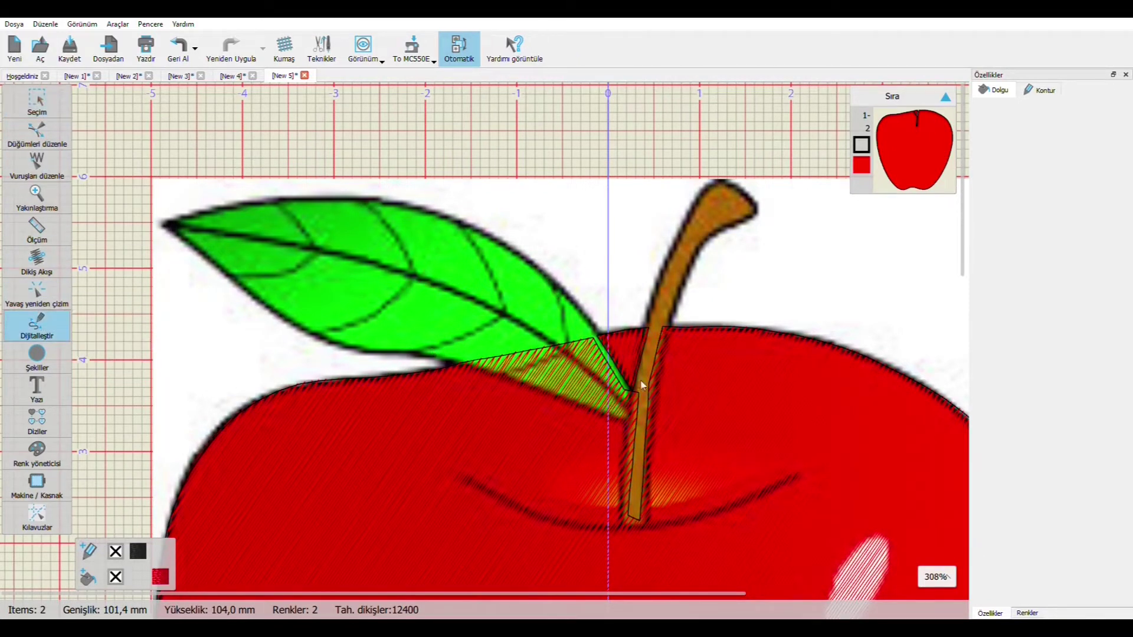
pyautogui.click(636, 395)
pyautogui.click(600, 328)
pyautogui.click(445, 217)
pyautogui.click(274, 201)
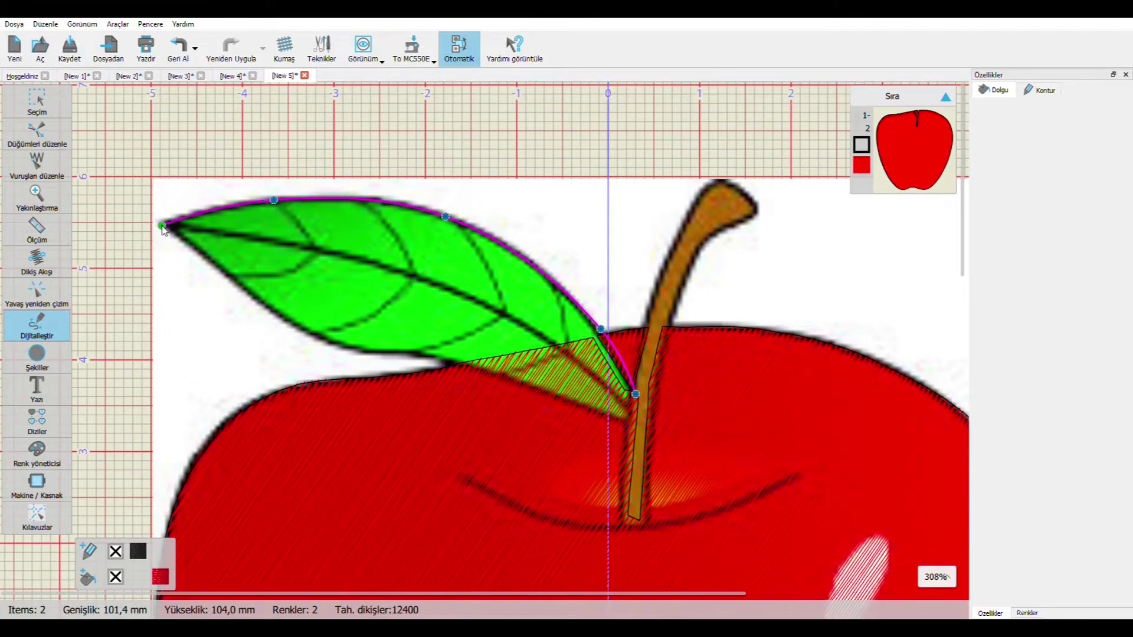
pyautogui.click(161, 225)
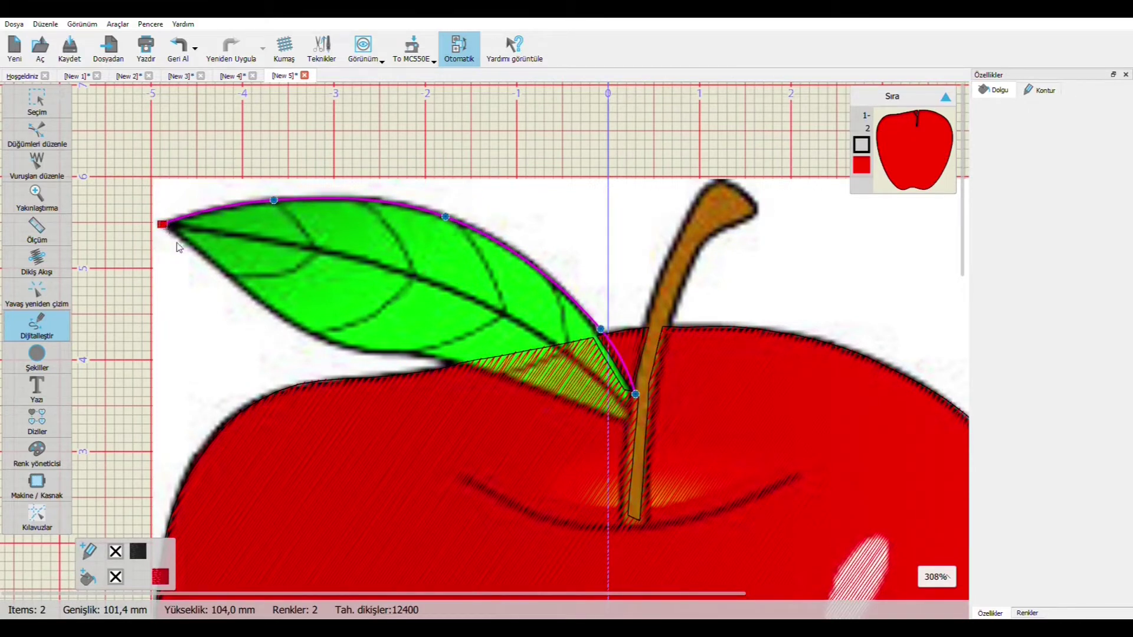
pyautogui.click(251, 295)
pyautogui.click(365, 351)
pyautogui.click(435, 356)
pyautogui.click(548, 390)
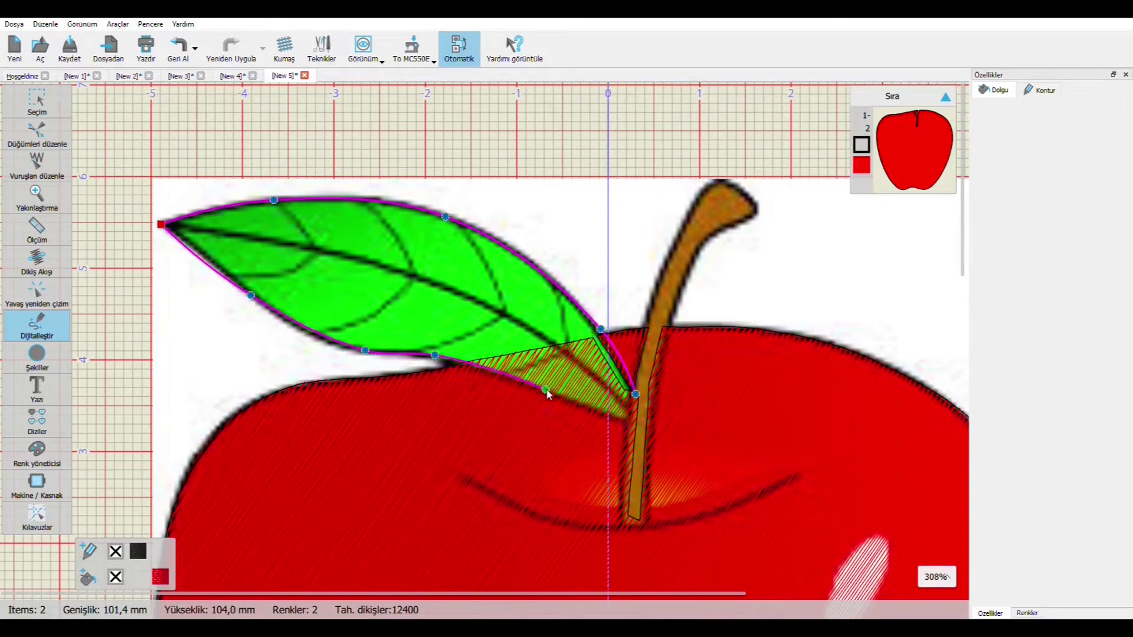
pyautogui.doubleClick(635, 397)
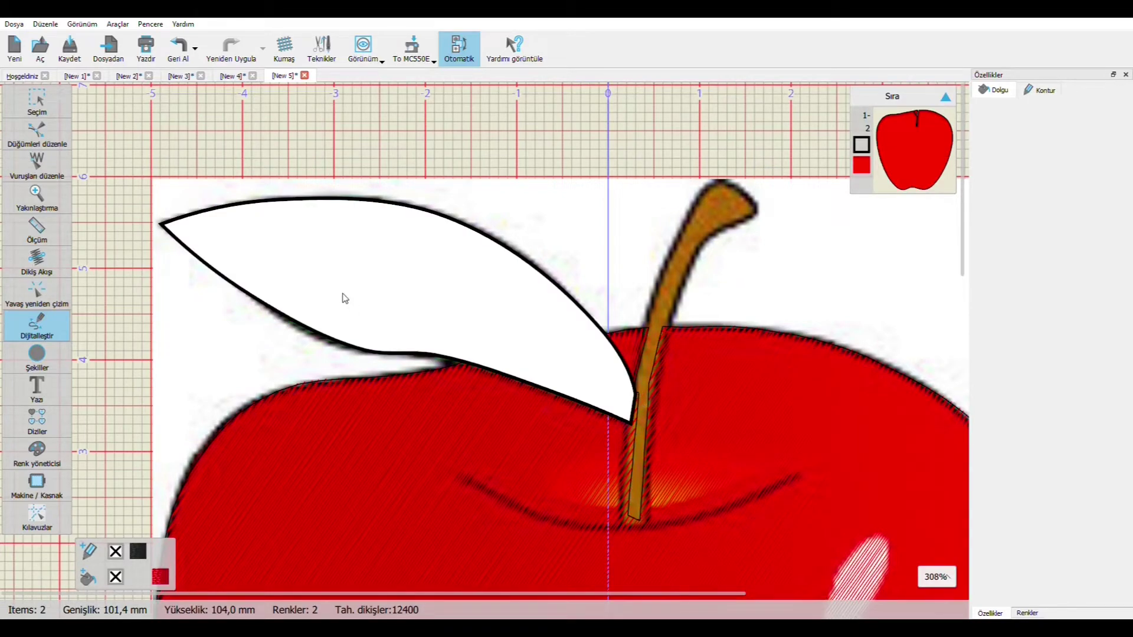
# - Give the leaf shape a medium green fill from the JANOME palette and deselect it
pyautogui.moveTo(79, 135)
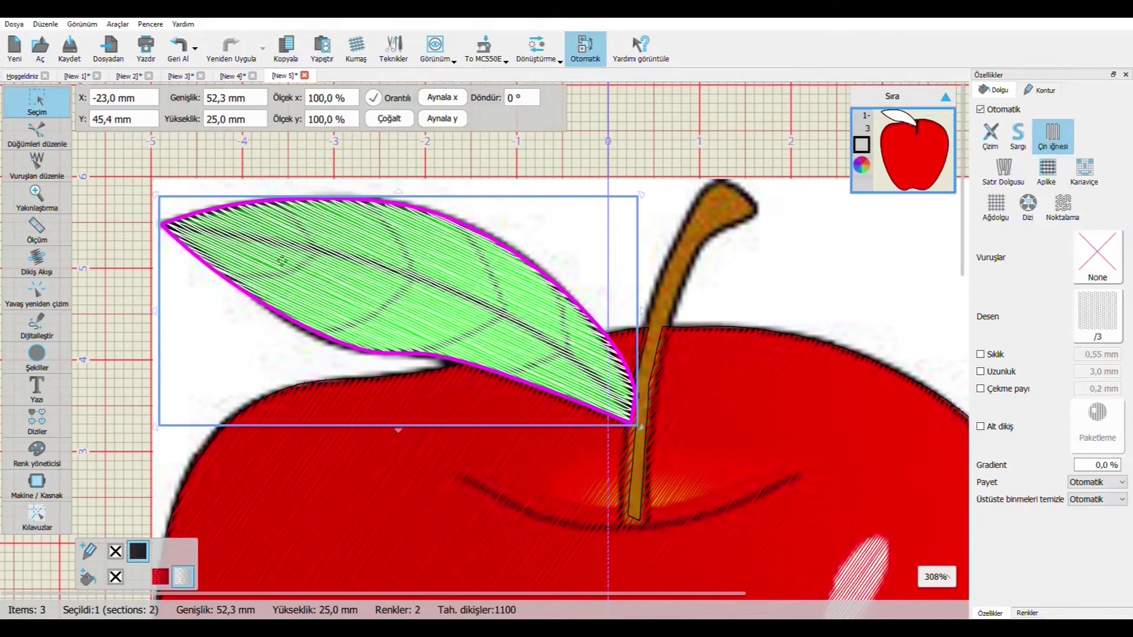
pyautogui.click(184, 578)
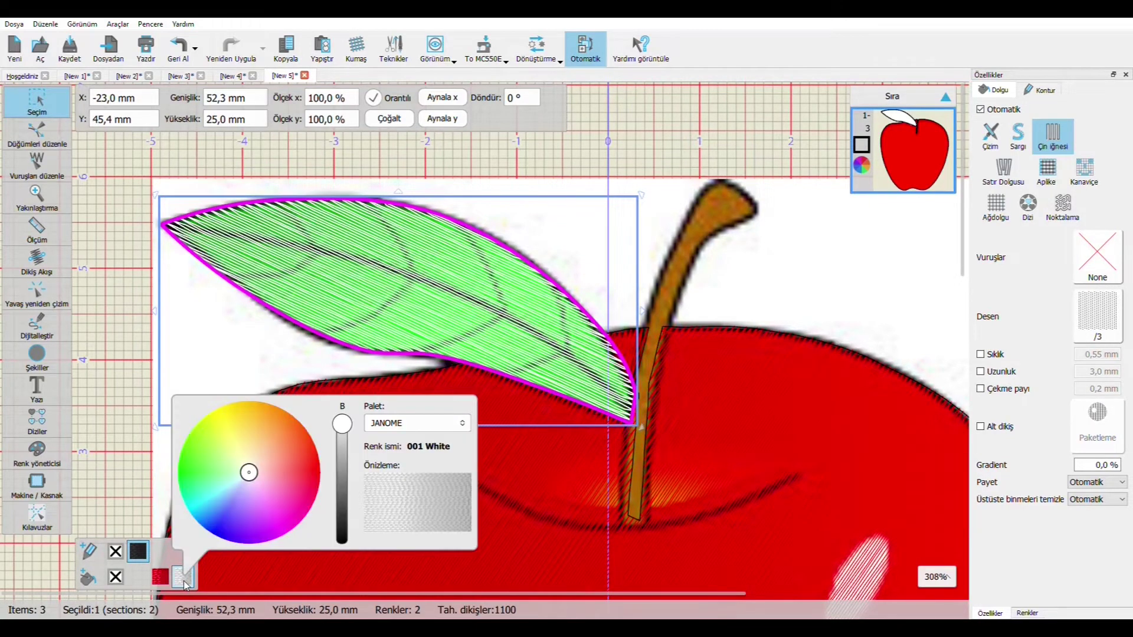
pyautogui.click(203, 461)
pyautogui.moveTo(202, 461); pyautogui.dragTo(189, 450)
pyautogui.moveTo(345, 445)
pyautogui.mouseDown()
pyautogui.moveTo(344, 500)
pyautogui.moveTo(342, 456)
pyautogui.mouseUp()
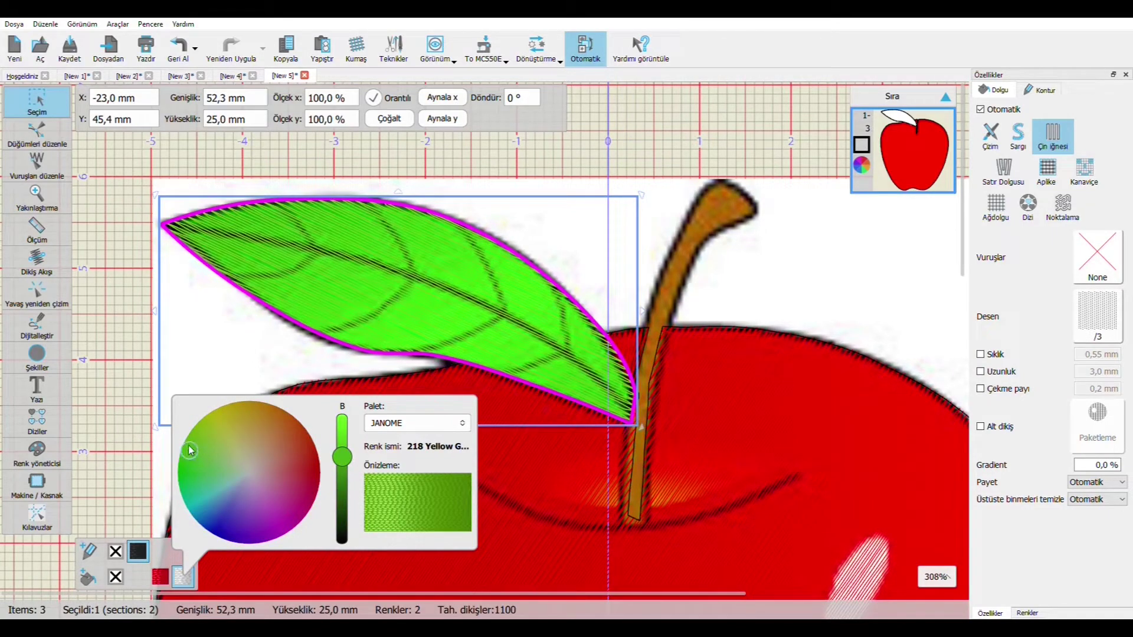
pyautogui.moveTo(186, 456); pyautogui.dragTo(180, 458)
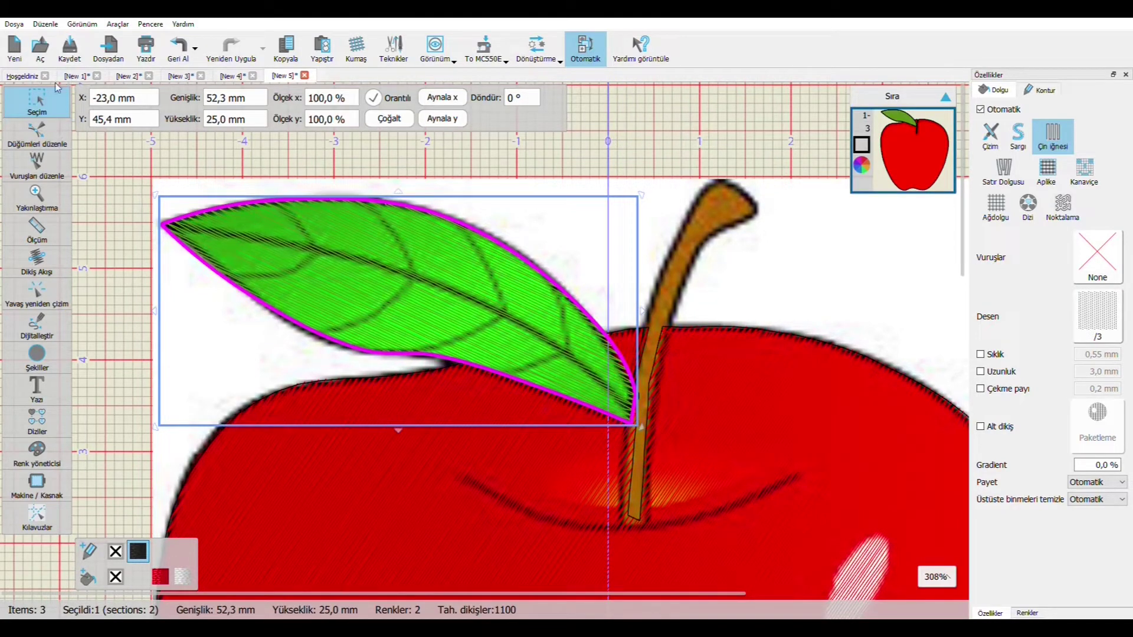
pyautogui.click(161, 166)
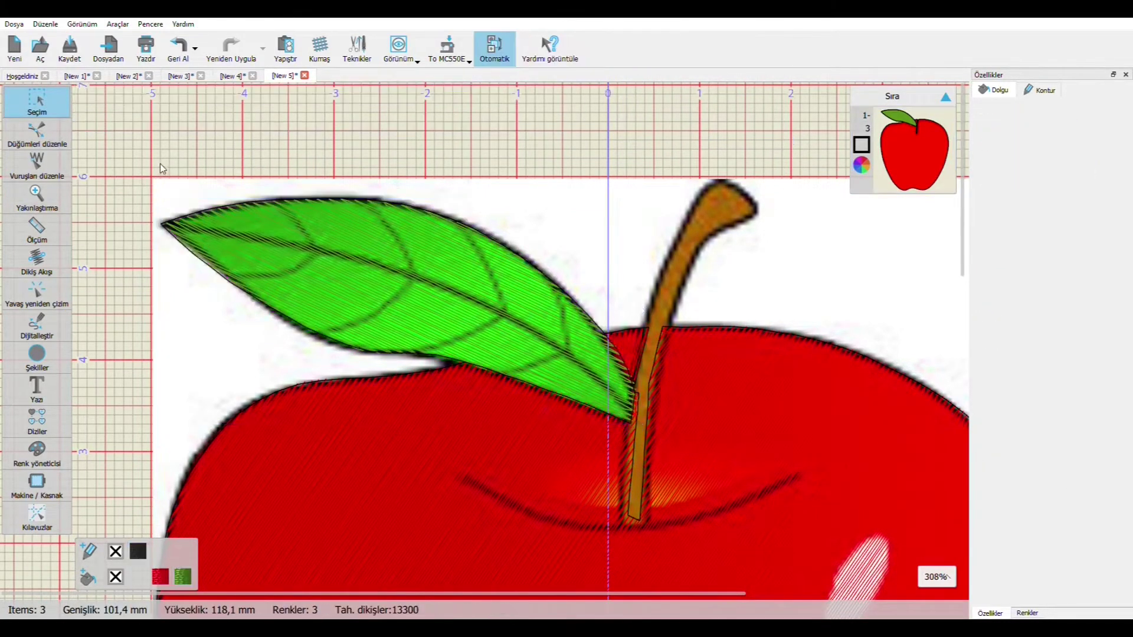
# - Examine the leaf, stem and highlight areas of the apple picture up close and as a whole
pyautogui.scroll(-4, 297, 313)
pyautogui.scroll(3, 309, 288)
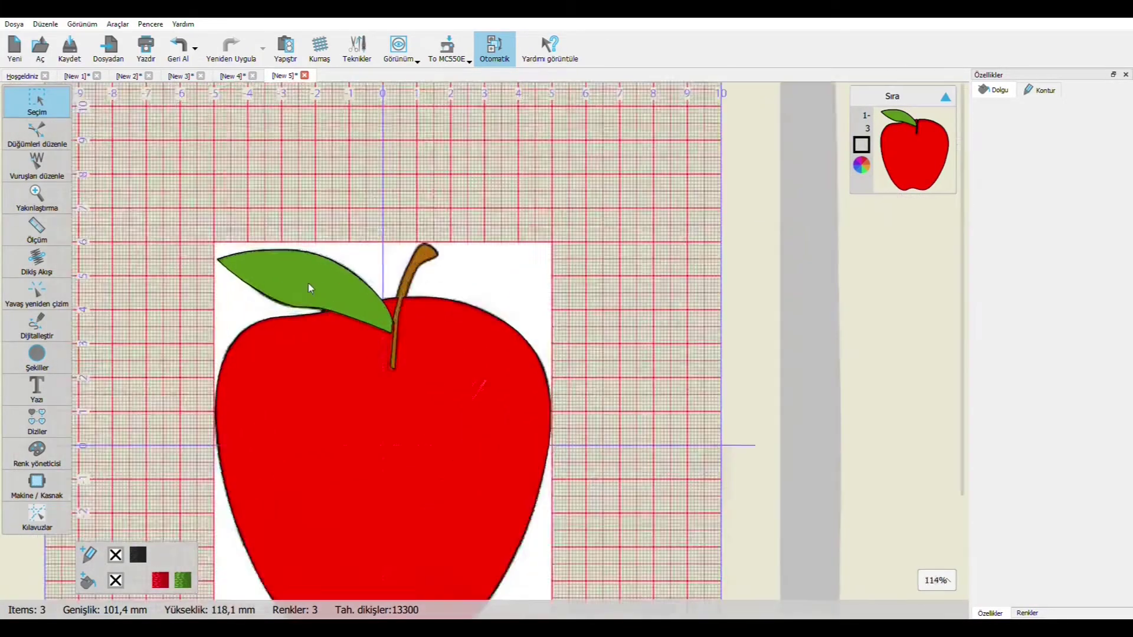
pyautogui.scroll(2, 309, 288)
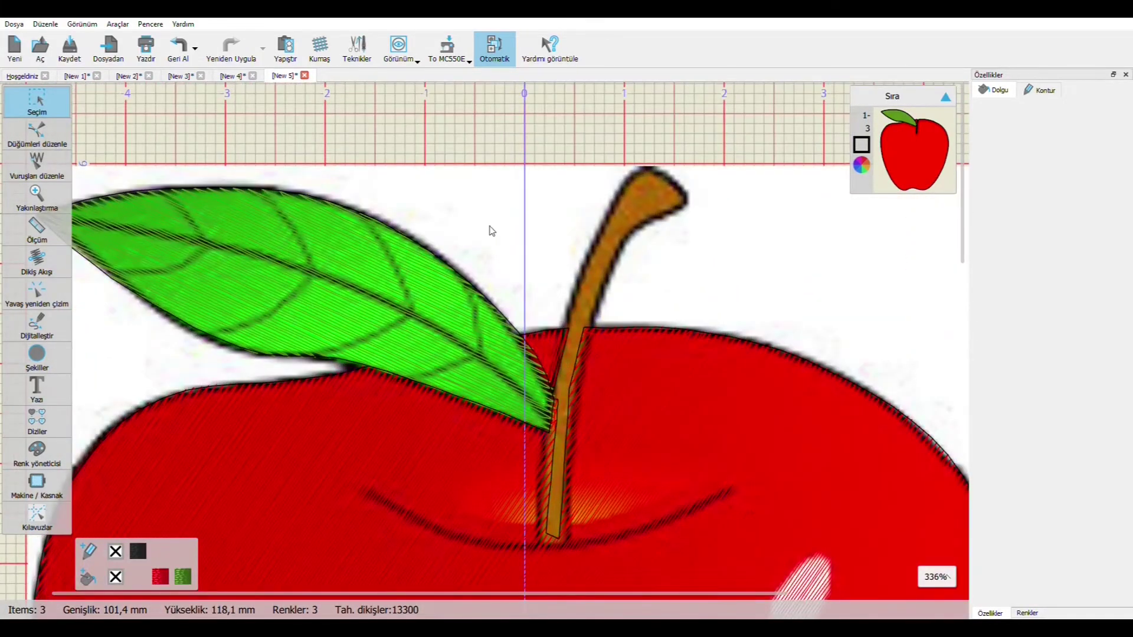
pyautogui.scroll(-3, 490, 230)
pyautogui.scroll(2, 587, 324)
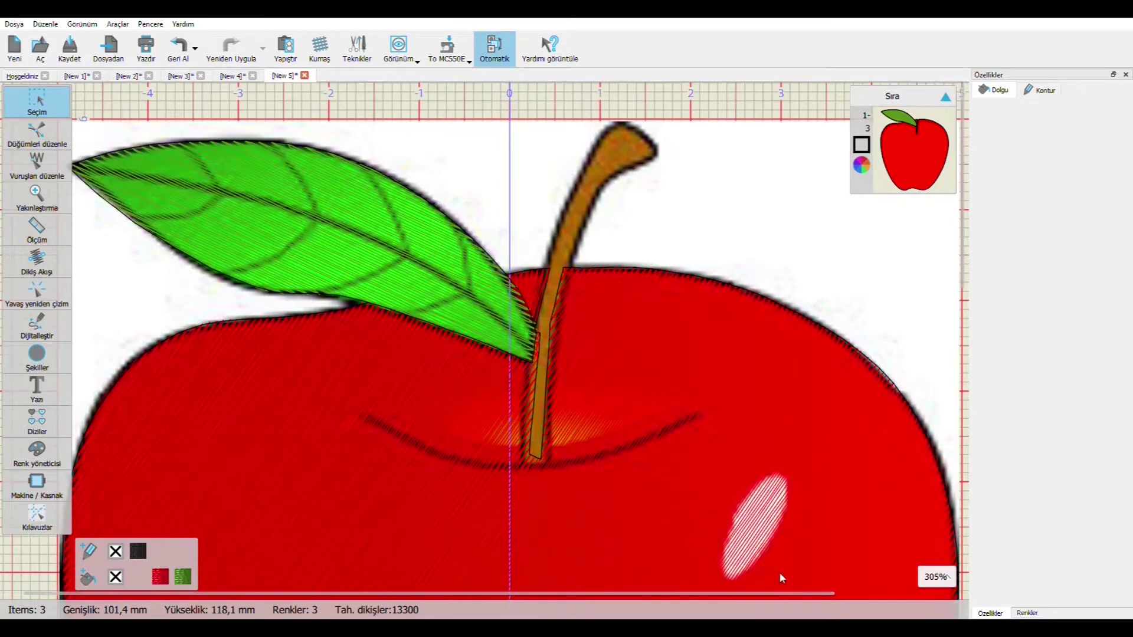
pyautogui.scroll(-3, 420, 322)
pyautogui.scroll(2, 506, 354)
pyautogui.scroll(-3, 362, 291)
pyautogui.scroll(2, 392, 336)
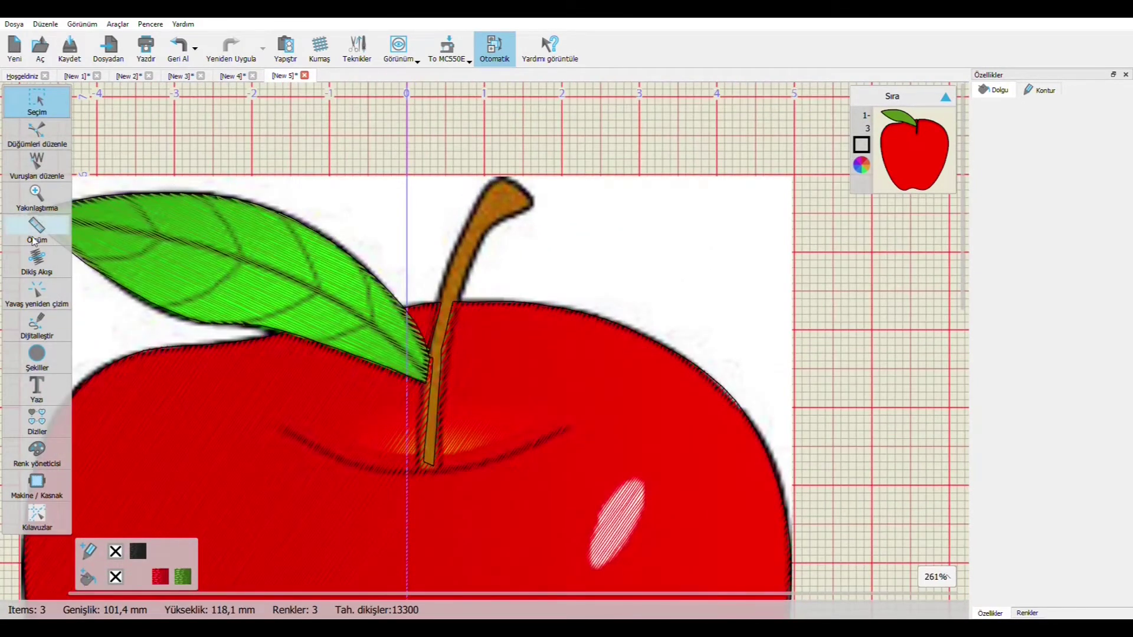
# - Start an outline shape (Kontur şekil) for the stem, tracing its leaf-side edge upward from the base
pyautogui.moveTo(41, 323)
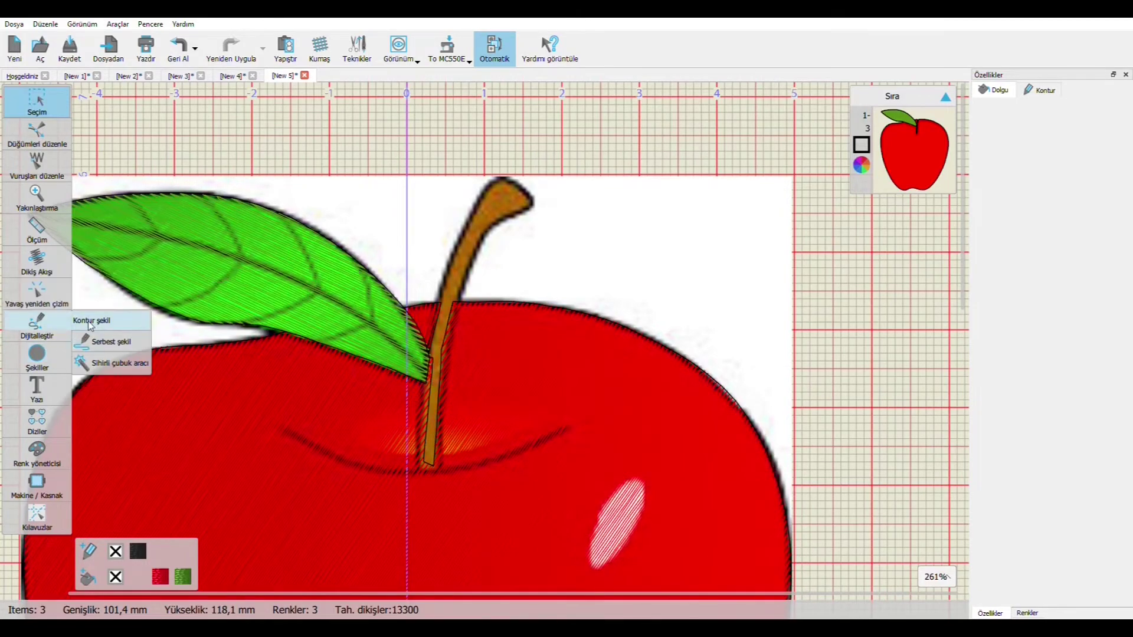
pyautogui.click(91, 323)
pyautogui.scroll(1, 413, 471)
pyautogui.scroll(-3, 413, 471)
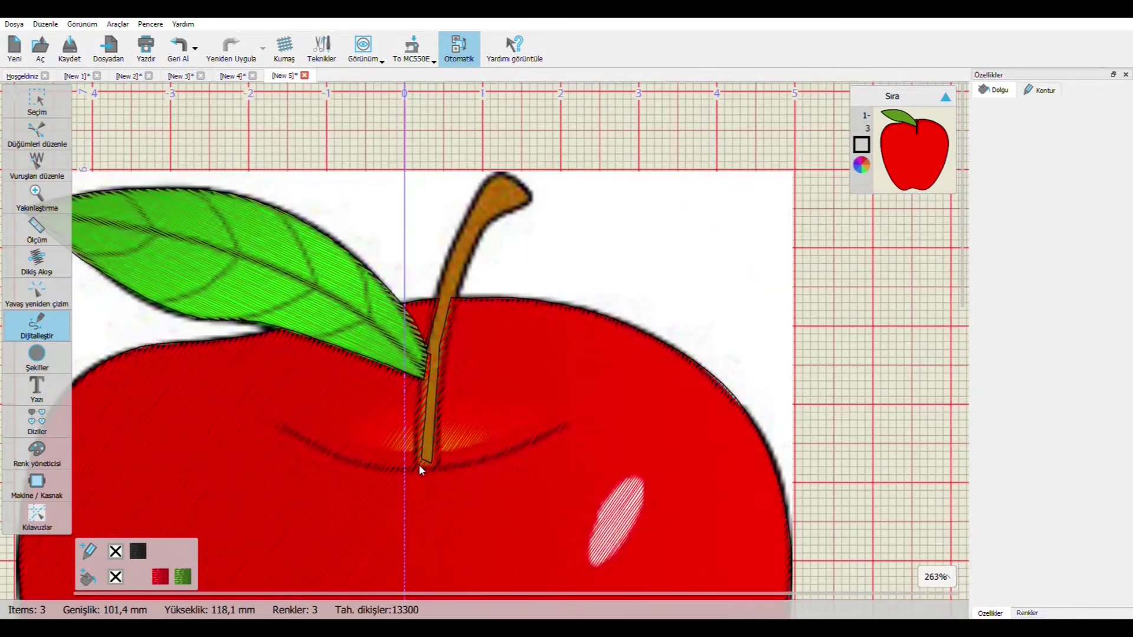
pyautogui.scroll(5, 419, 470)
pyautogui.scroll(2, 420, 470)
pyautogui.click(404, 484)
pyautogui.click(405, 274)
pyautogui.click(430, 99)
pyautogui.click(501, 248)
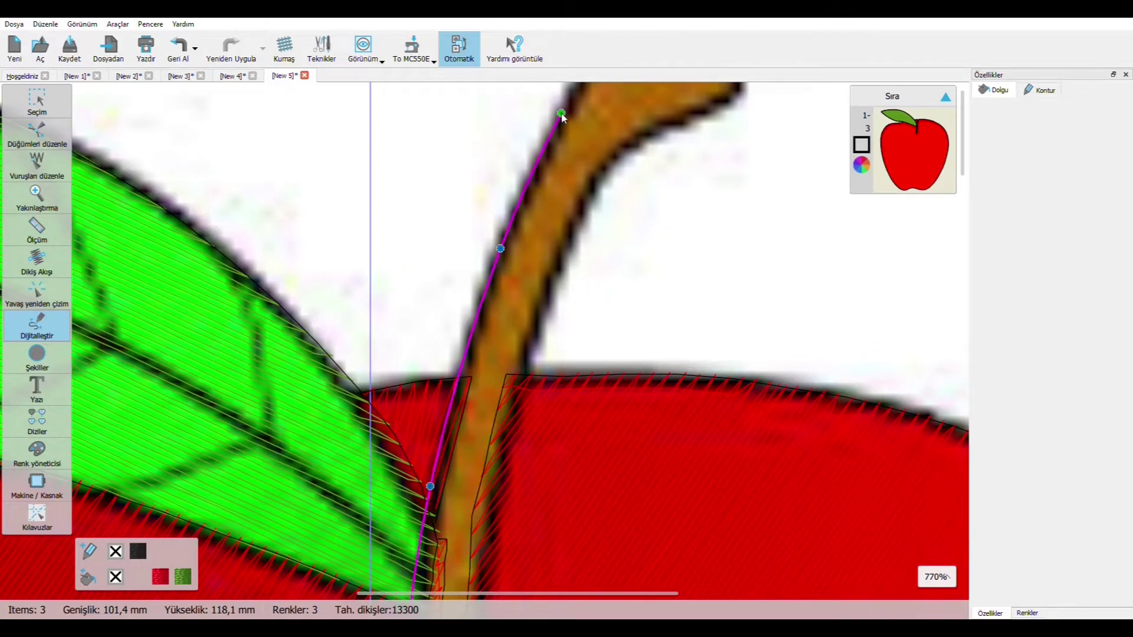
# - Continue the stem outline around its flared upper end and into the bend on the outer side
pyautogui.scroll(-4, 536, 232)
pyautogui.scroll(-3, 536, 232)
pyautogui.scroll(4, 531, 177)
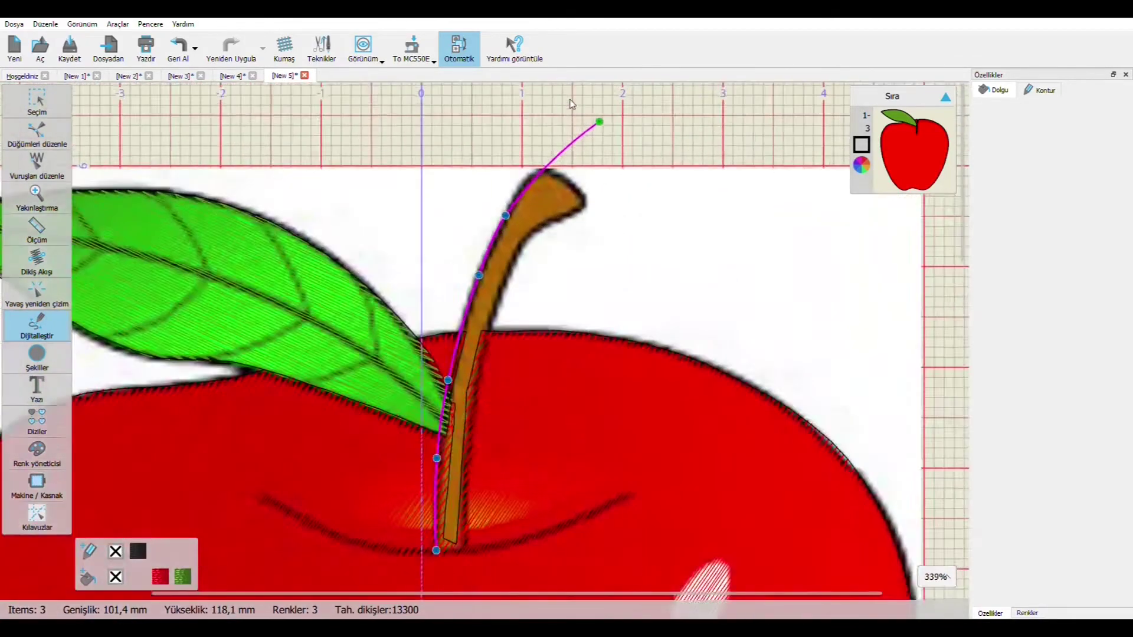
pyautogui.click(526, 219)
pyautogui.click(559, 207)
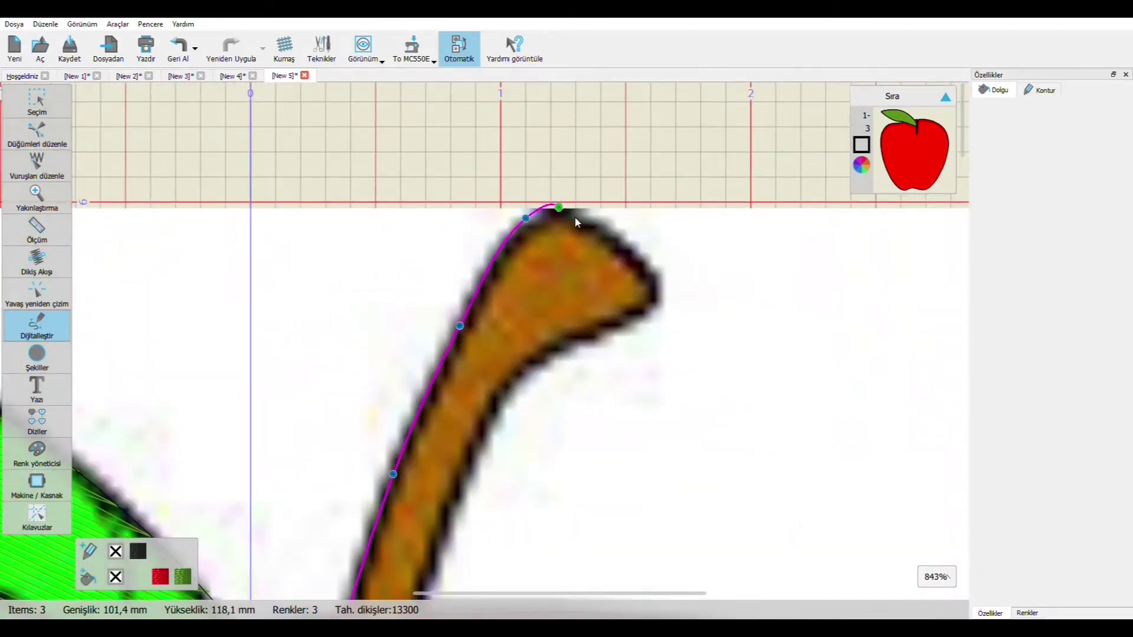
pyautogui.click(637, 261)
pyautogui.click(655, 296)
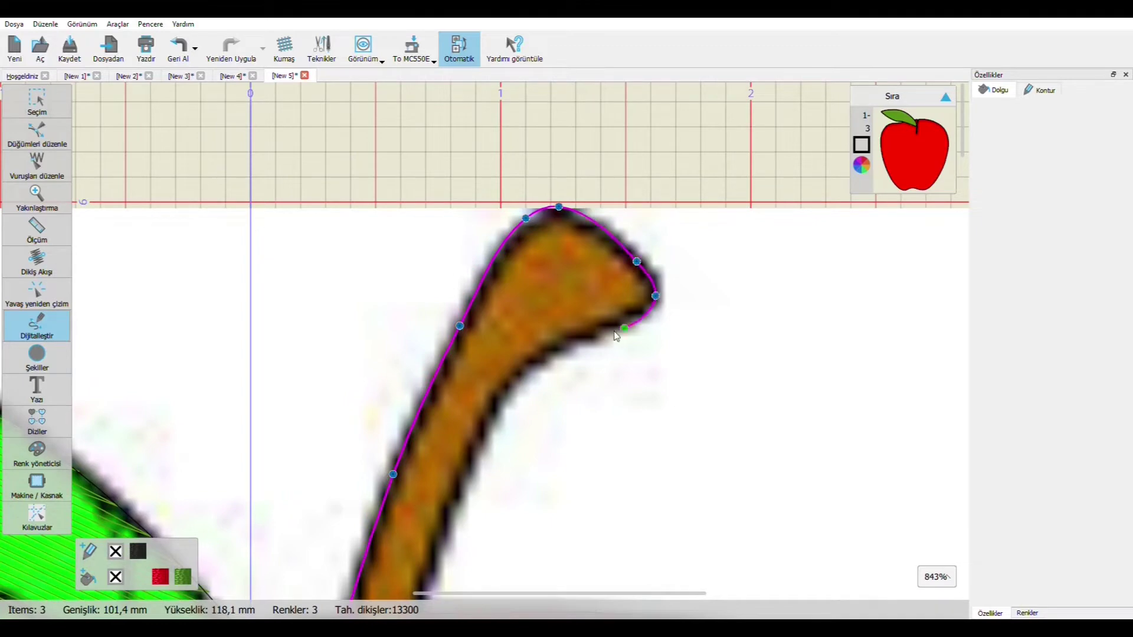
pyautogui.click(597, 331)
pyautogui.click(500, 400)
# - Trace the stem outline down its outer edge to the base and close the shape at its starting point
pyautogui.scroll(-3, 472, 448)
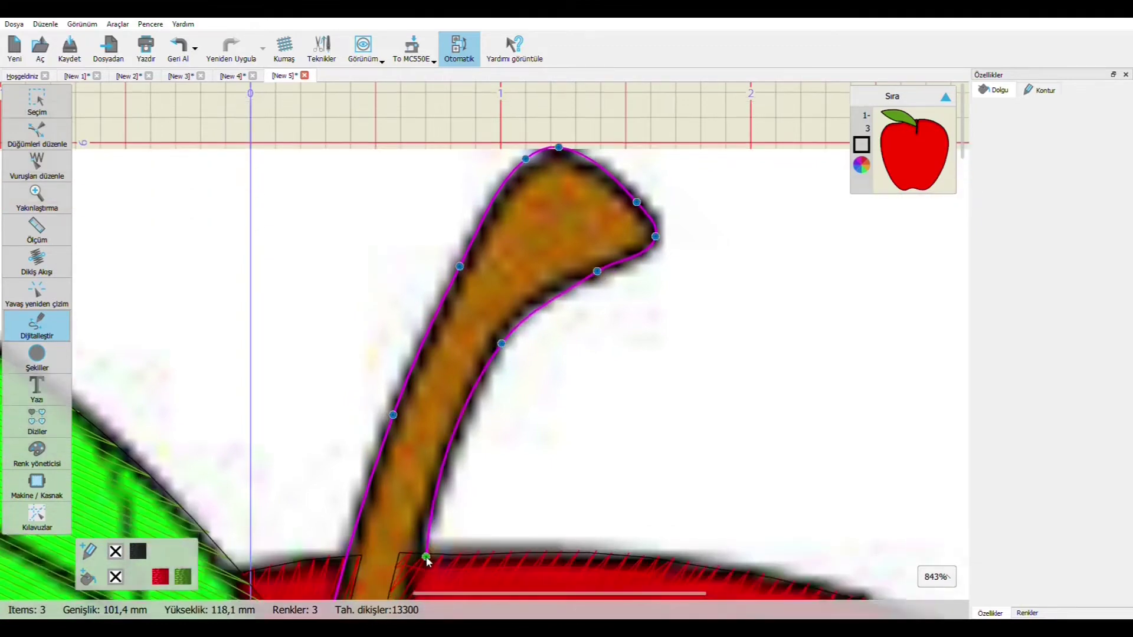
pyautogui.click(419, 492)
pyautogui.scroll(-6, 413, 508)
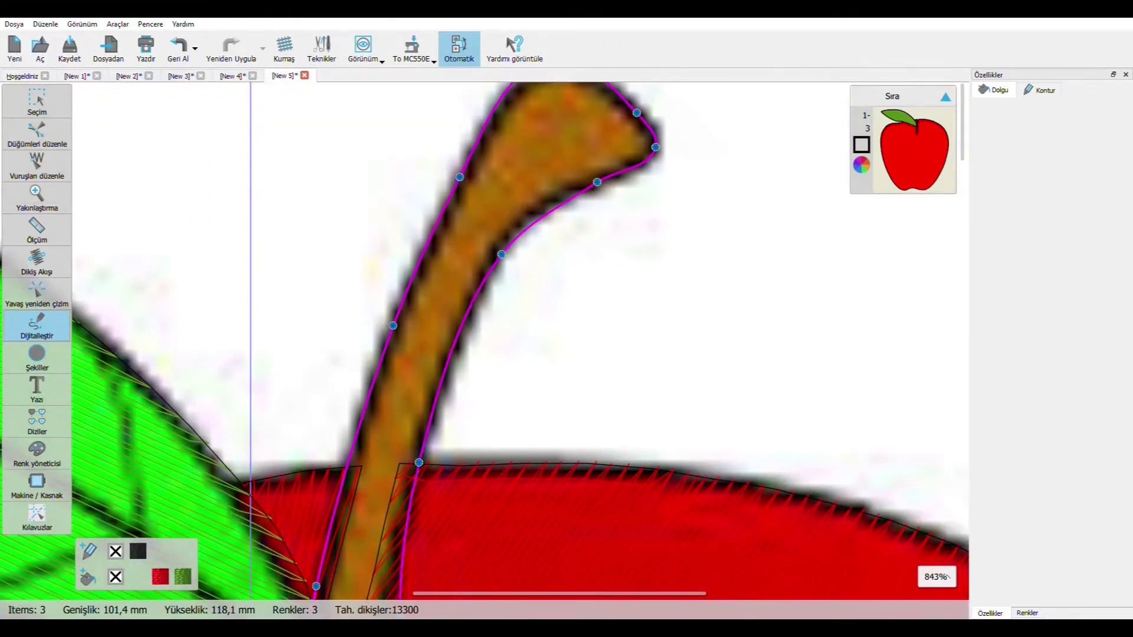
pyautogui.scroll(-4, 390, 519)
pyautogui.click(375, 423)
pyautogui.scroll(-4, 377, 561)
pyautogui.scroll(-3, 380, 575)
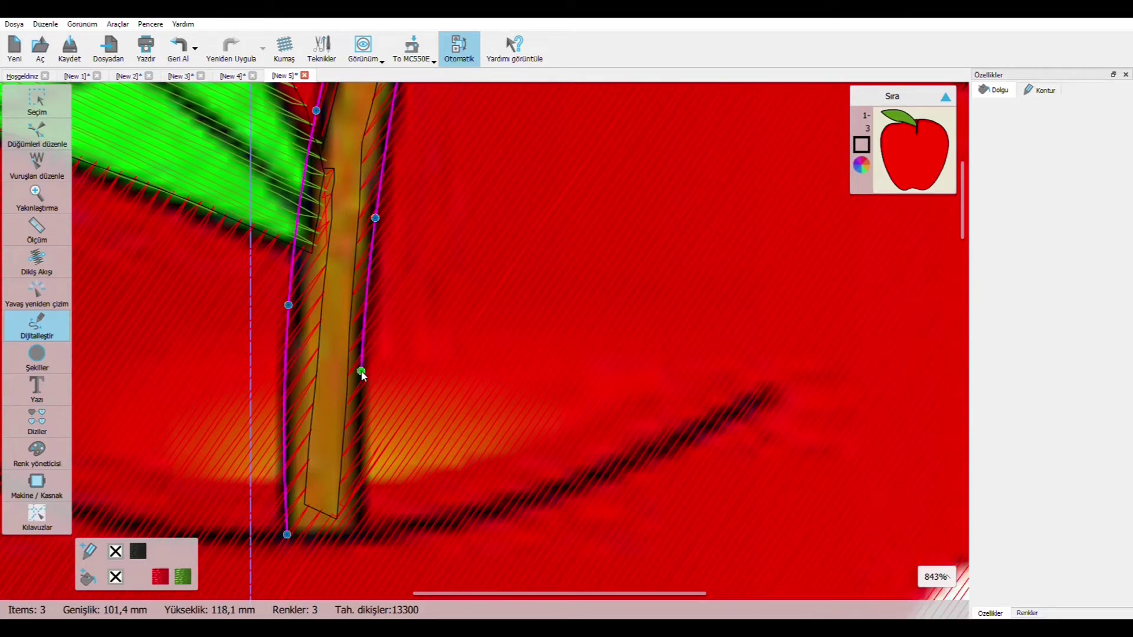
pyautogui.click(361, 372)
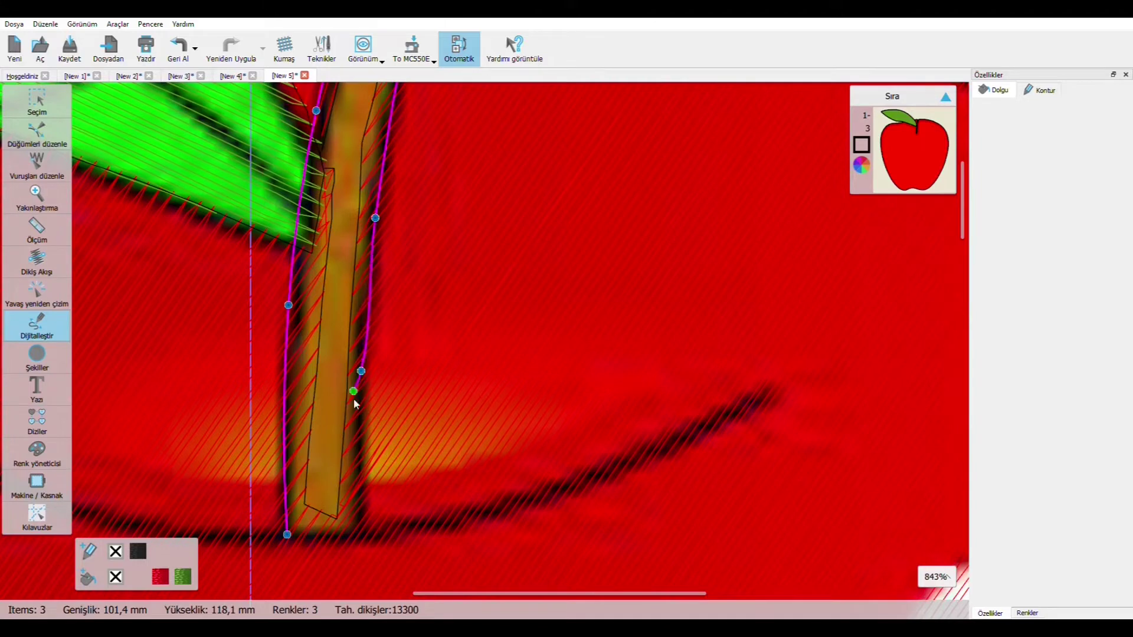
pyautogui.click(359, 461)
pyautogui.scroll(-2, 362, 536)
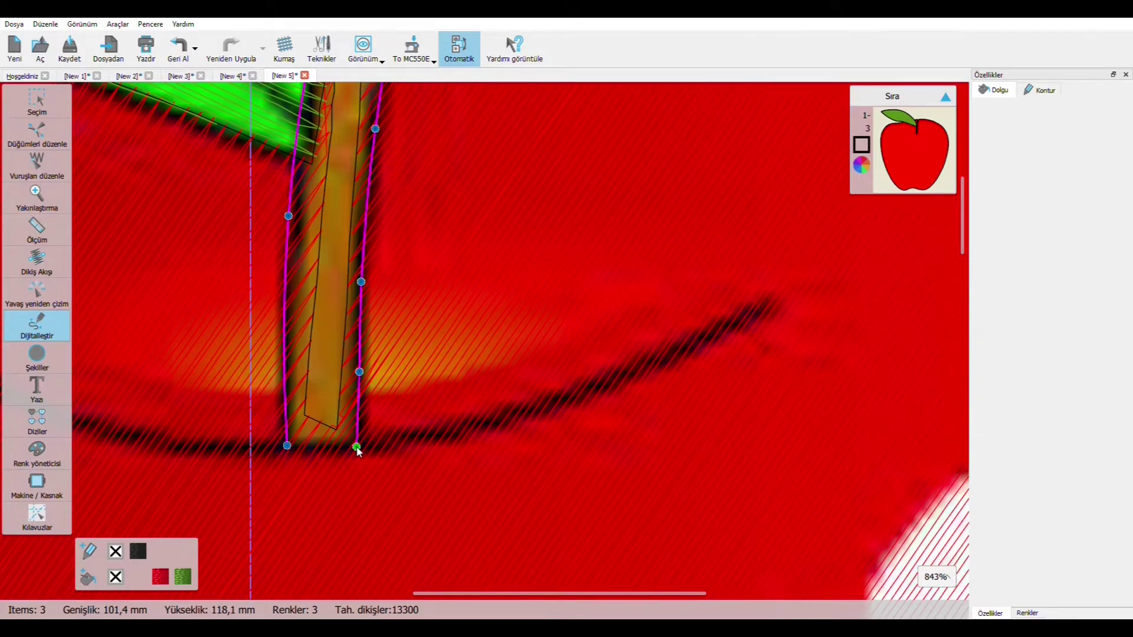
pyautogui.click(286, 447)
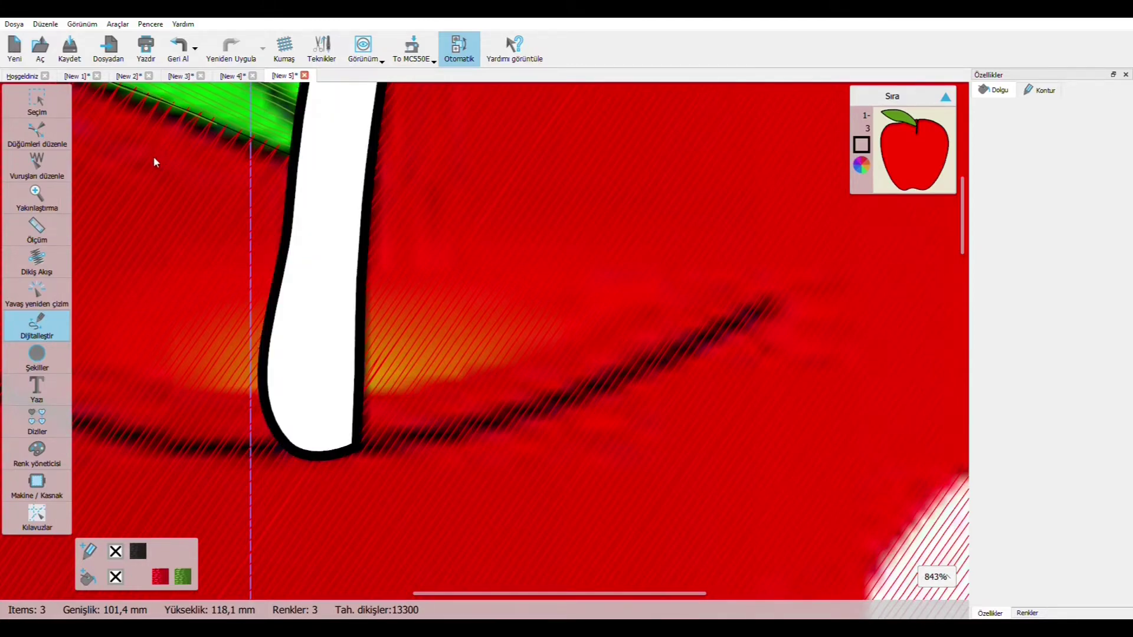
# - Reduce the bulge at the stem shape's base by adjusting the nodes on its leaf-side edge, and leave node editing
pyautogui.click(47, 108)
pyautogui.click(37, 133)
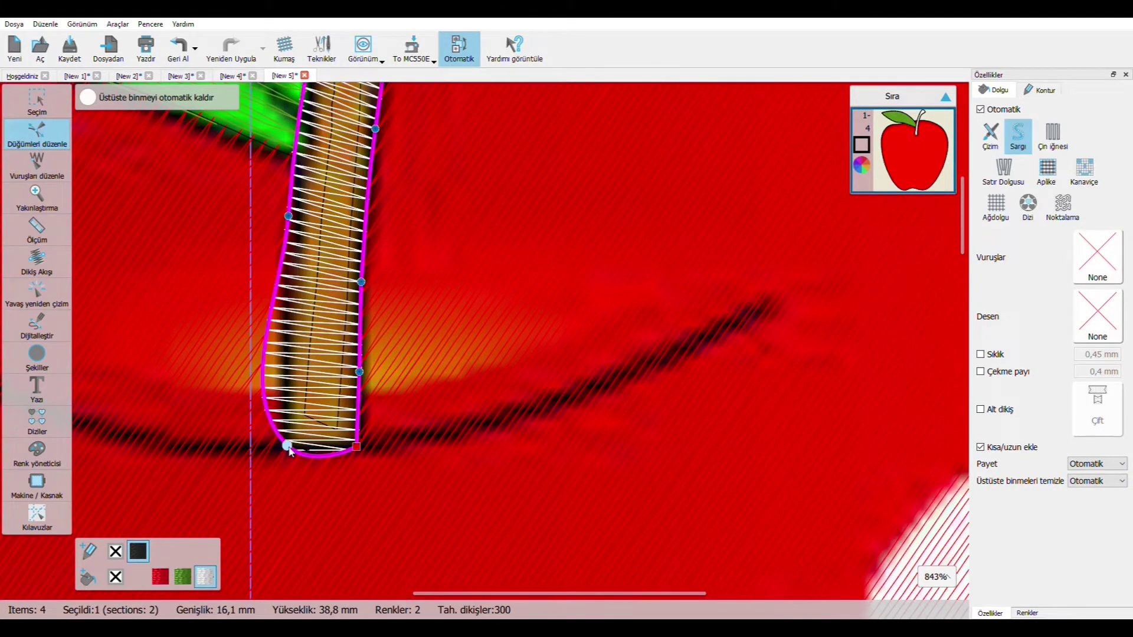
pyautogui.click(265, 339)
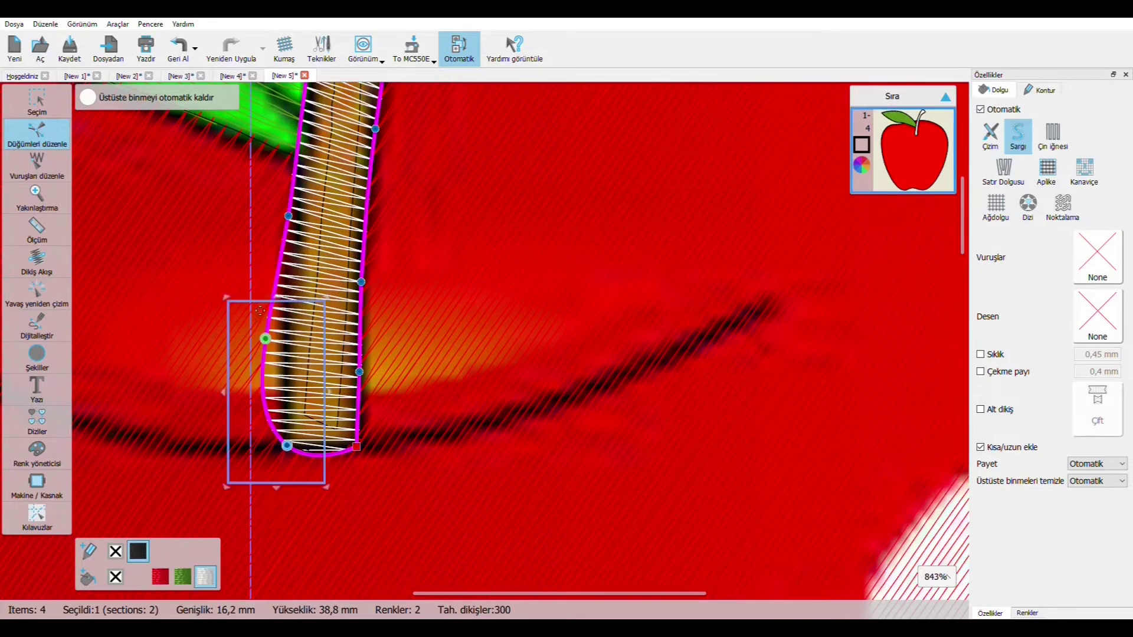
pyautogui.moveTo(274, 349); pyautogui.dragTo(286, 354)
pyautogui.click(284, 353)
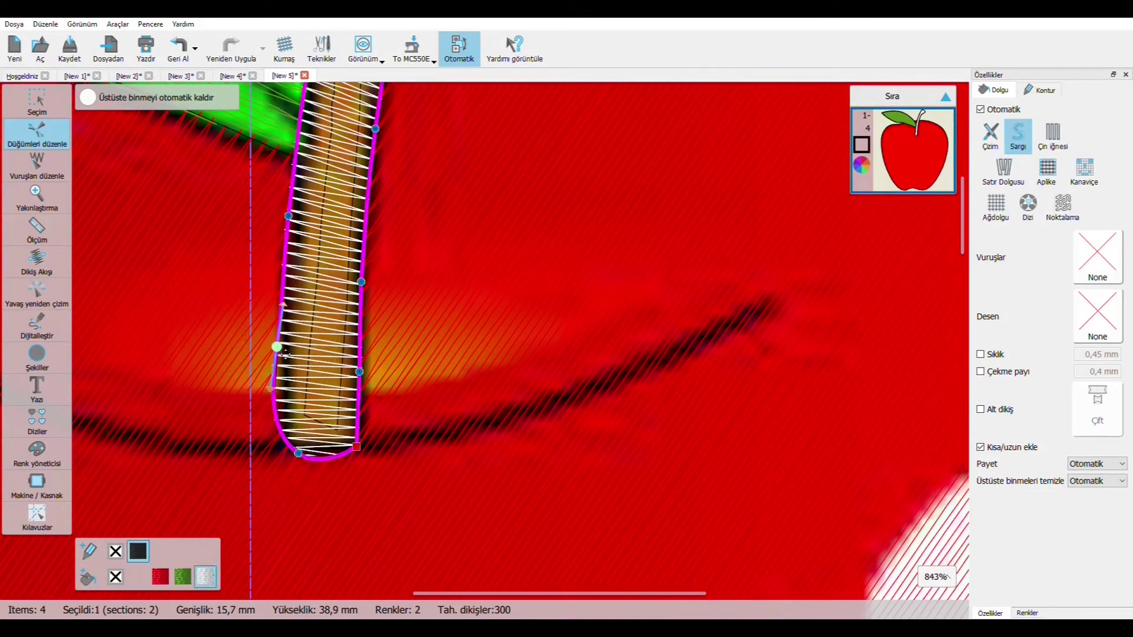
pyautogui.click(35, 101)
pyautogui.click(169, 318)
pyautogui.scroll(-8, 255, 361)
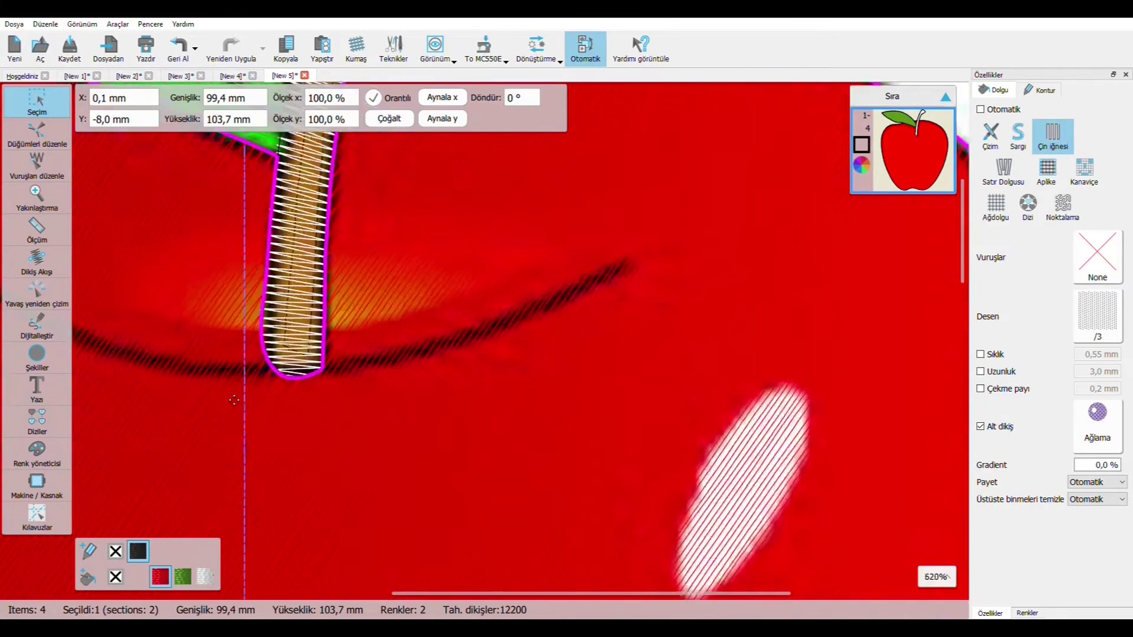
pyautogui.scroll(-3, 257, 361)
pyautogui.scroll(4, 354, 357)
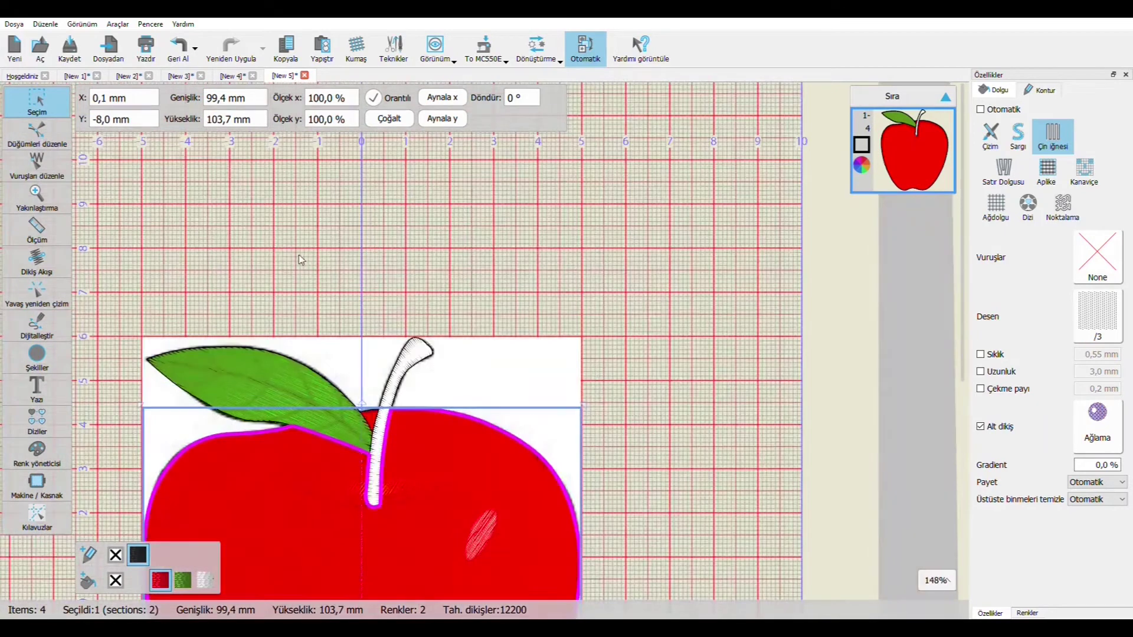
# - Give the stem shape a brownish orange fill from the JANOME palette and deselect it
pyautogui.click(379, 357)
pyautogui.click(405, 369)
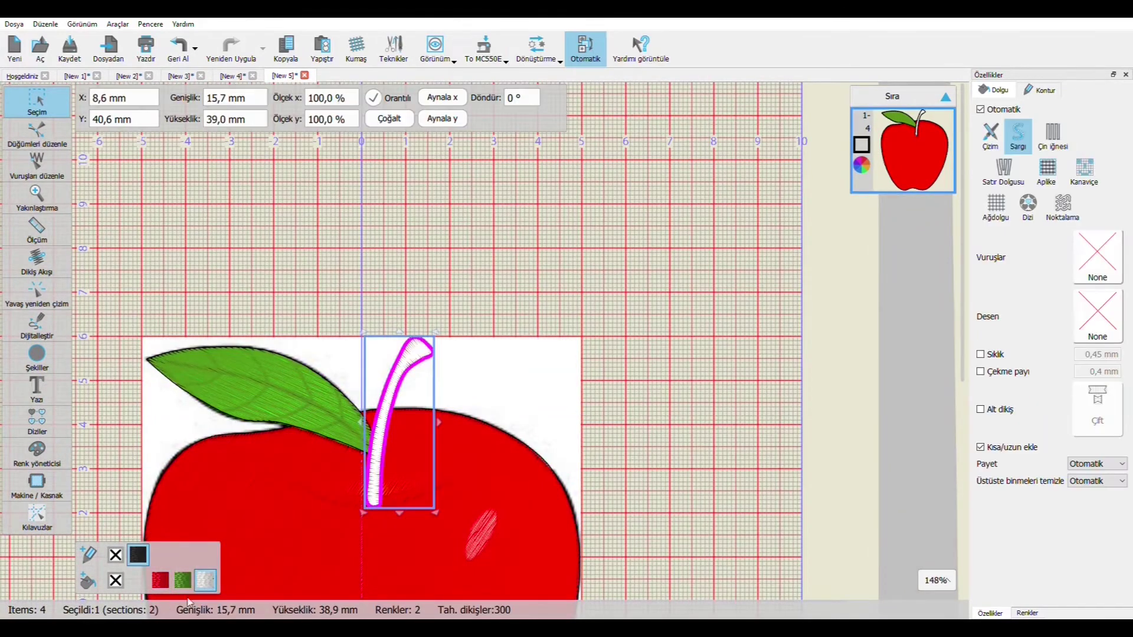
pyautogui.click(206, 580)
pyautogui.moveTo(272, 479)
pyautogui.mouseDown()
pyautogui.moveTo(314, 480)
pyautogui.moveTo(308, 463)
pyautogui.mouseUp()
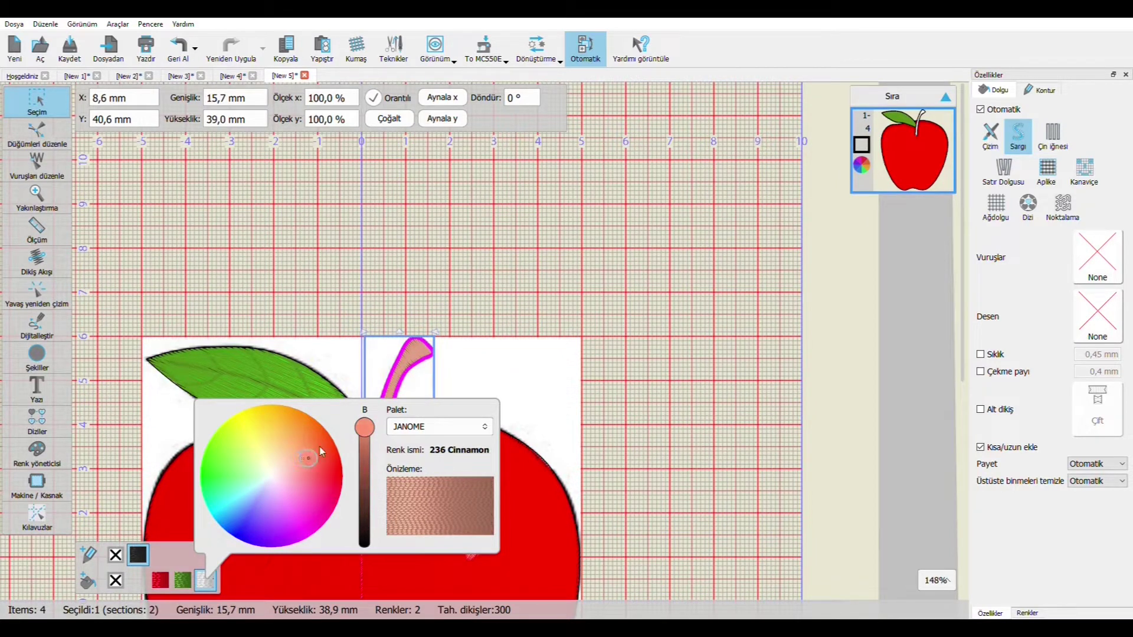
pyautogui.click(315, 450)
pyautogui.moveTo(367, 432); pyautogui.dragTo(364, 441)
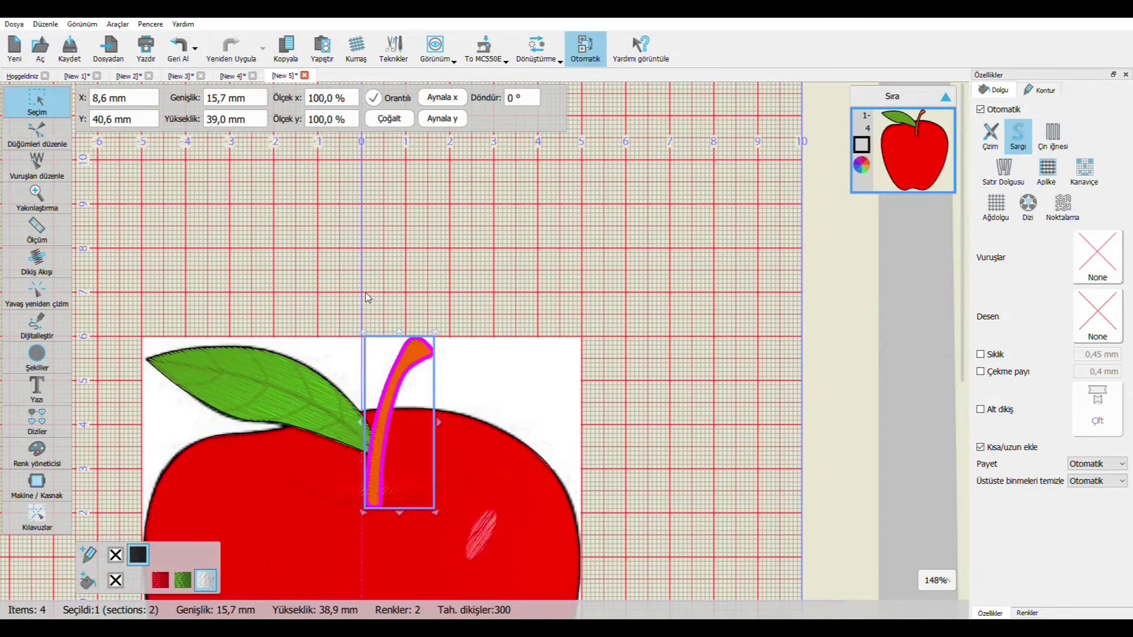
pyautogui.scroll(-2, 440, 416)
pyautogui.scroll(6, 440, 419)
pyautogui.scroll(-3, 440, 420)
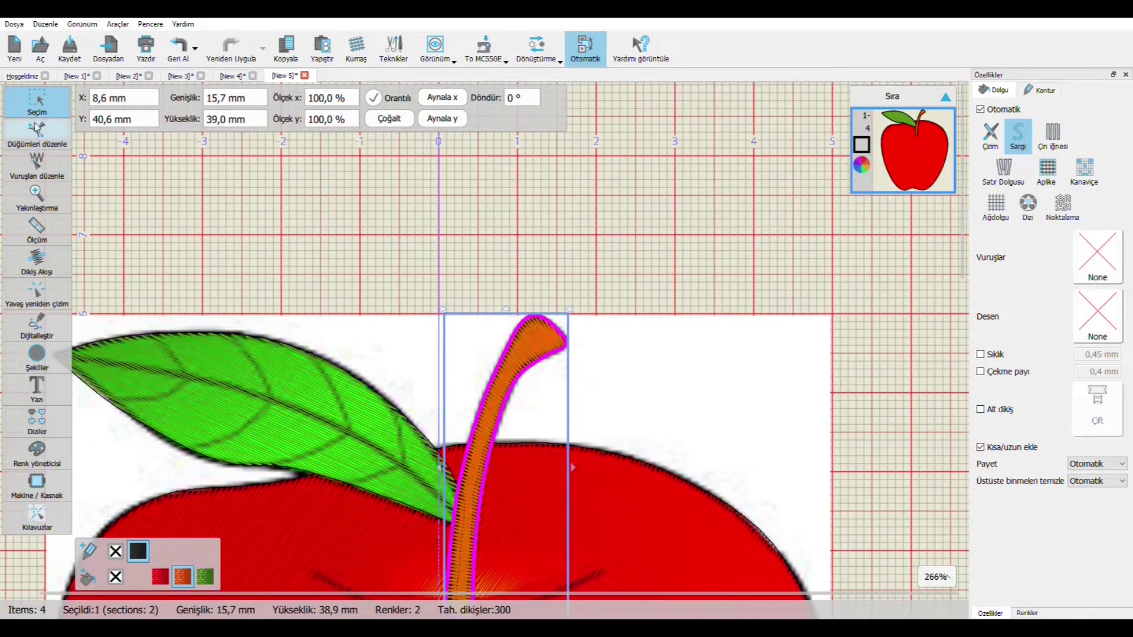
pyautogui.click(281, 271)
# - Start an outline shape (Kontur şekil) on the apple's white highlight, tracing around its upper end and down the outer side
pyautogui.scroll(-4, 281, 270)
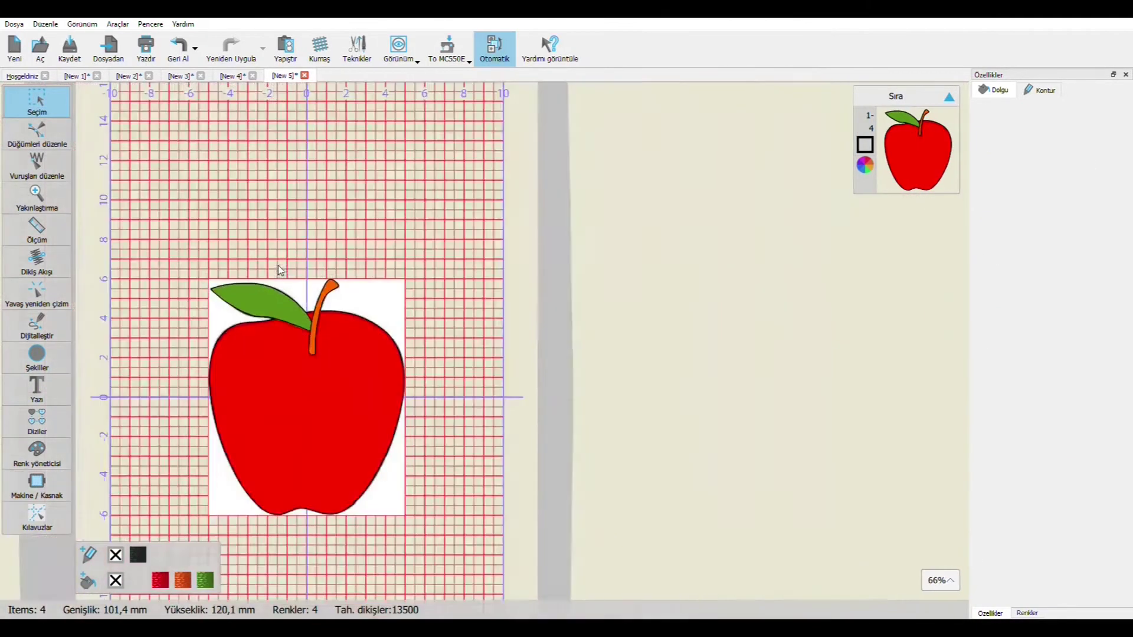
pyautogui.scroll(8, 282, 270)
pyautogui.scroll(2, 345, 277)
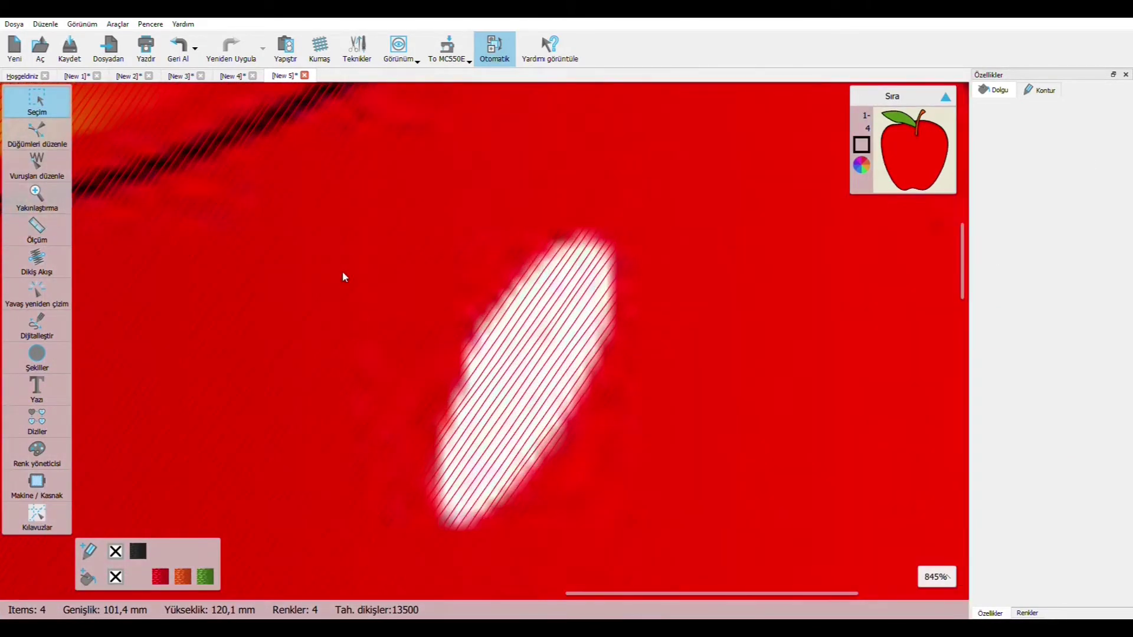
pyautogui.click(41, 357)
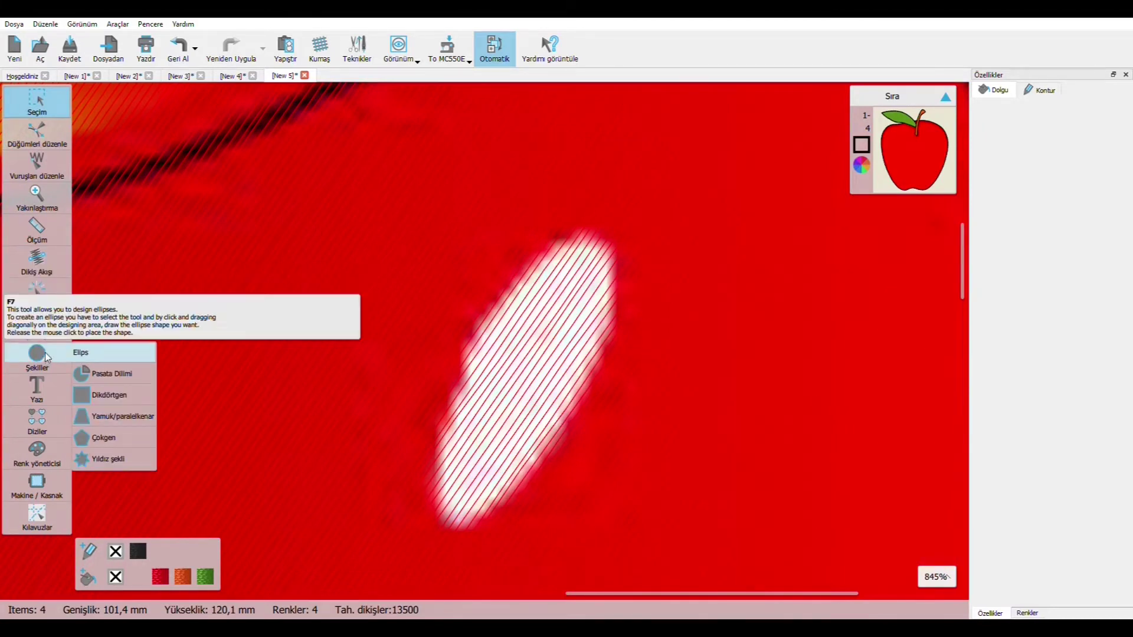
pyautogui.click(94, 322)
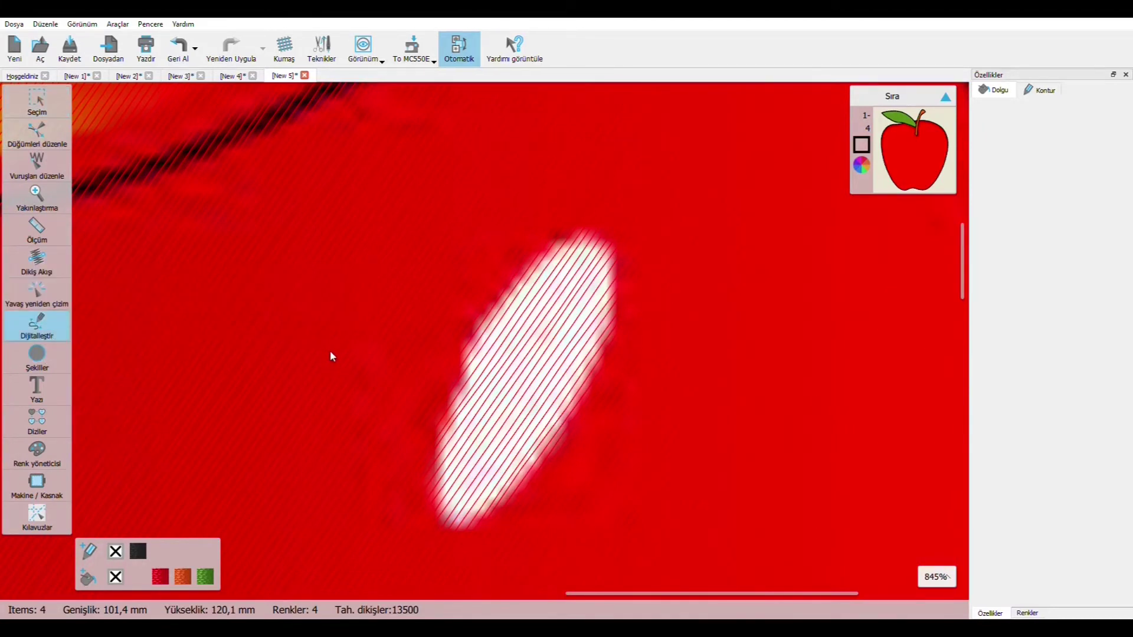
pyautogui.click(520, 273)
pyautogui.click(581, 232)
pyautogui.click(608, 248)
pyautogui.click(587, 368)
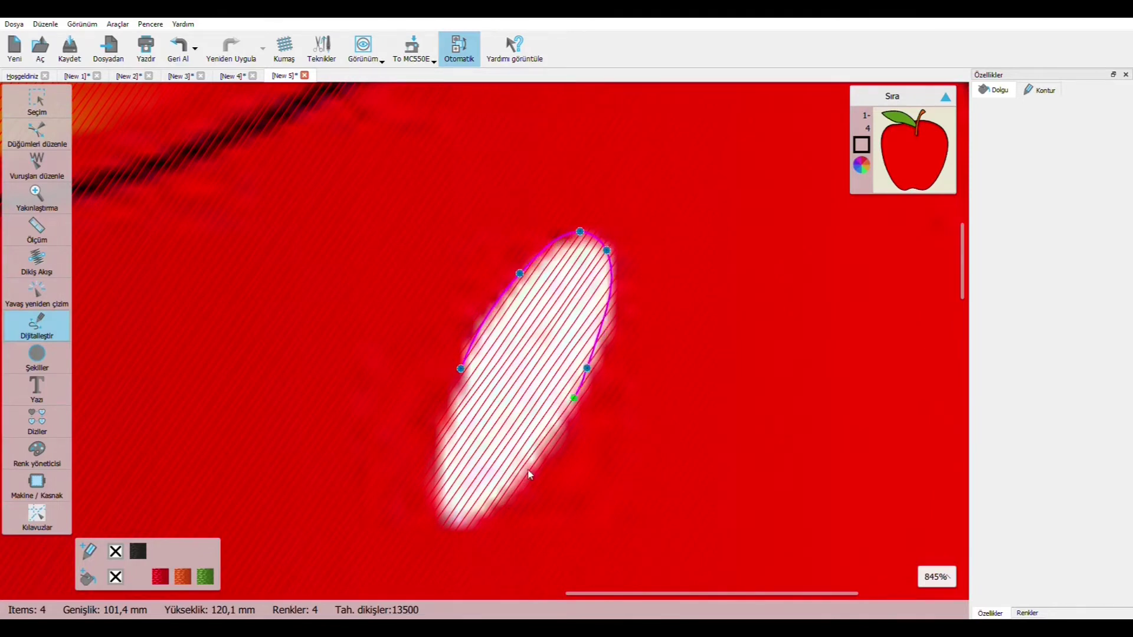
# - Trace the highlight outline around its lower end and close it at the starting point
pyautogui.click(499, 497)
pyautogui.click(490, 506)
pyautogui.scroll(-2, 467, 531)
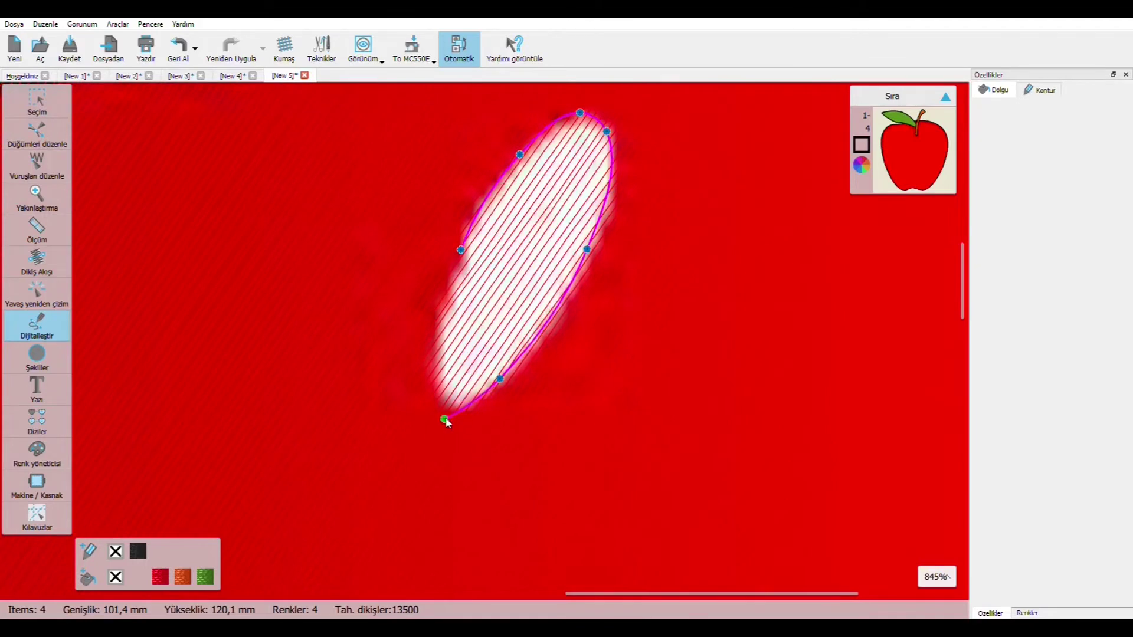
pyautogui.click(451, 407)
pyautogui.click(434, 379)
pyautogui.click(433, 370)
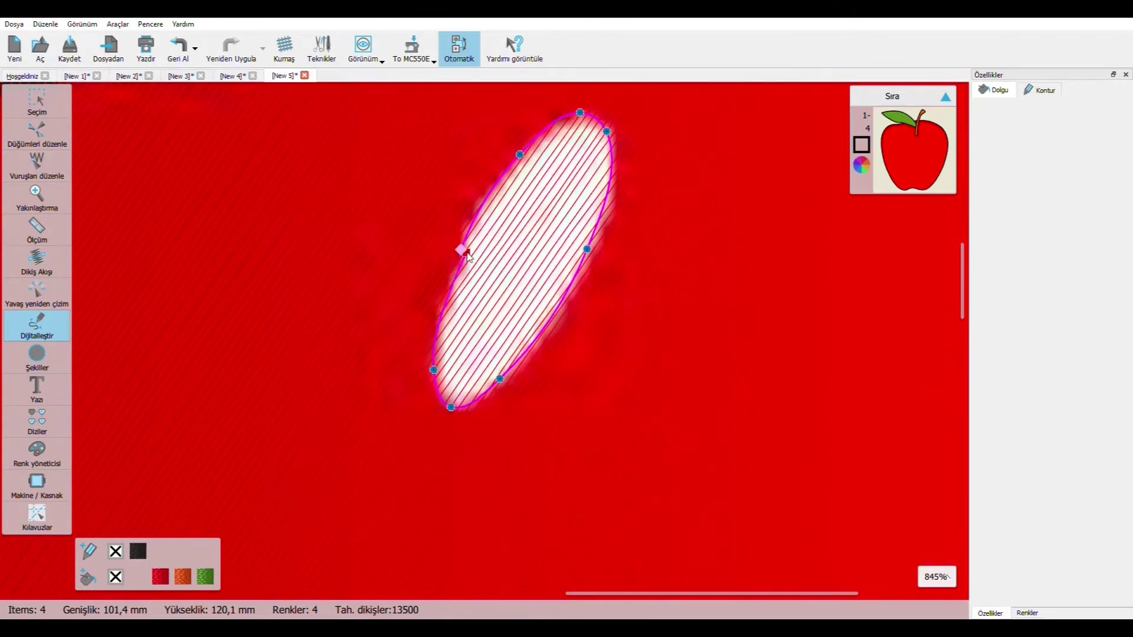
pyautogui.click(460, 247)
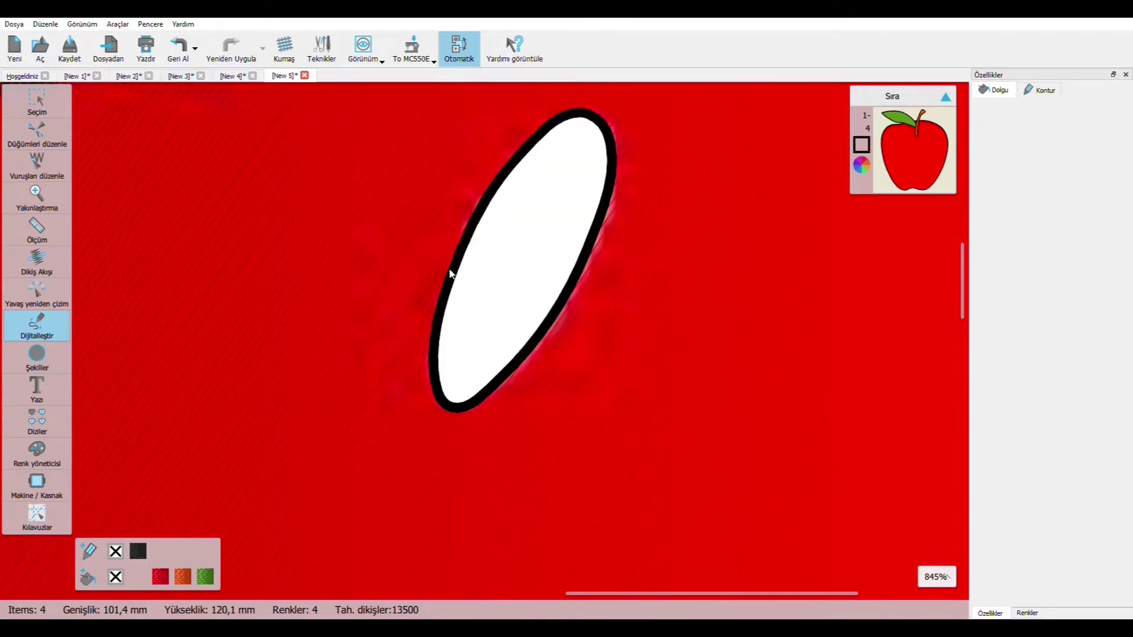
# - Finish the highlight shape and set its fill type to Çin iğnesi
pyautogui.press('Return')
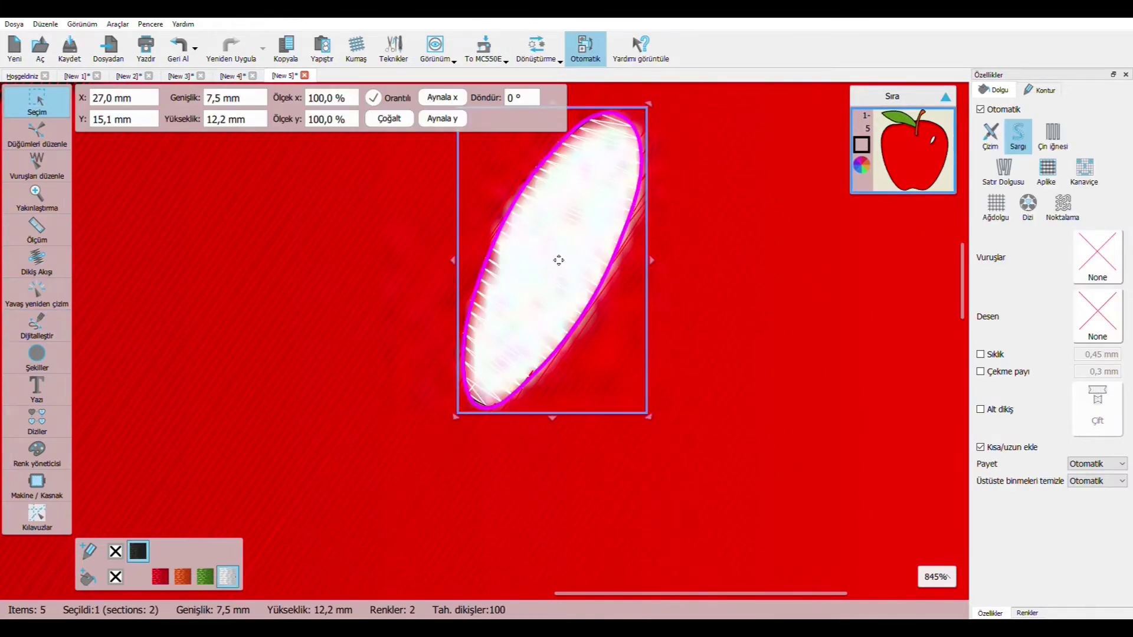
pyautogui.click(1053, 135)
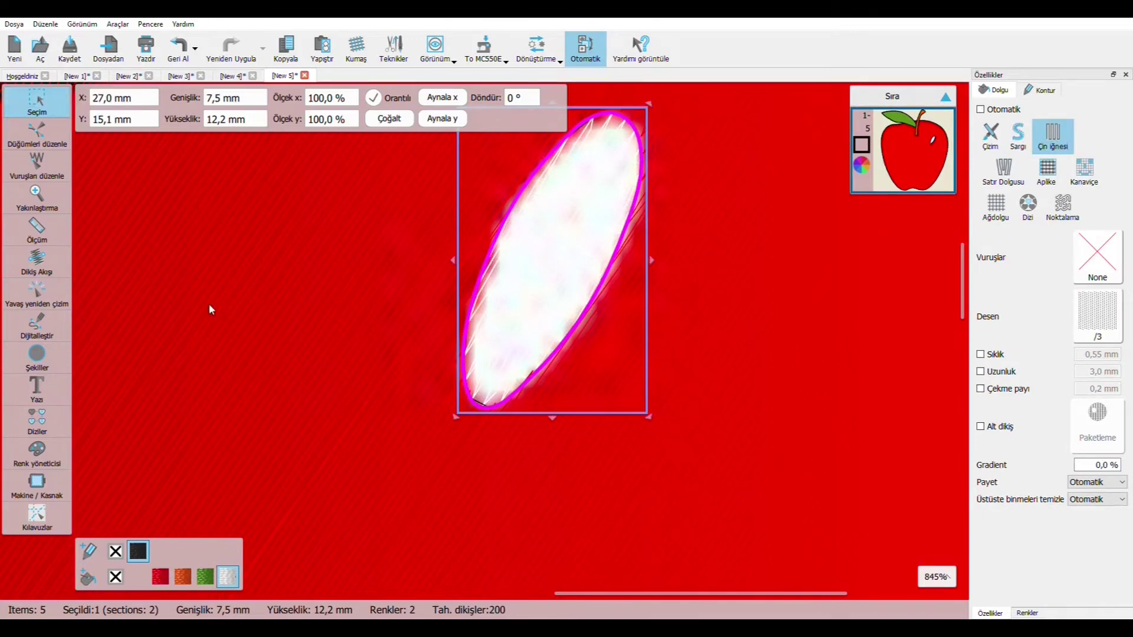
# - Deselect the highlight shape and inspect the digitized apple, leaf and stem both as a whole and up close
pyautogui.scroll(-3, 268, 368)
pyautogui.scroll(-5, 268, 368)
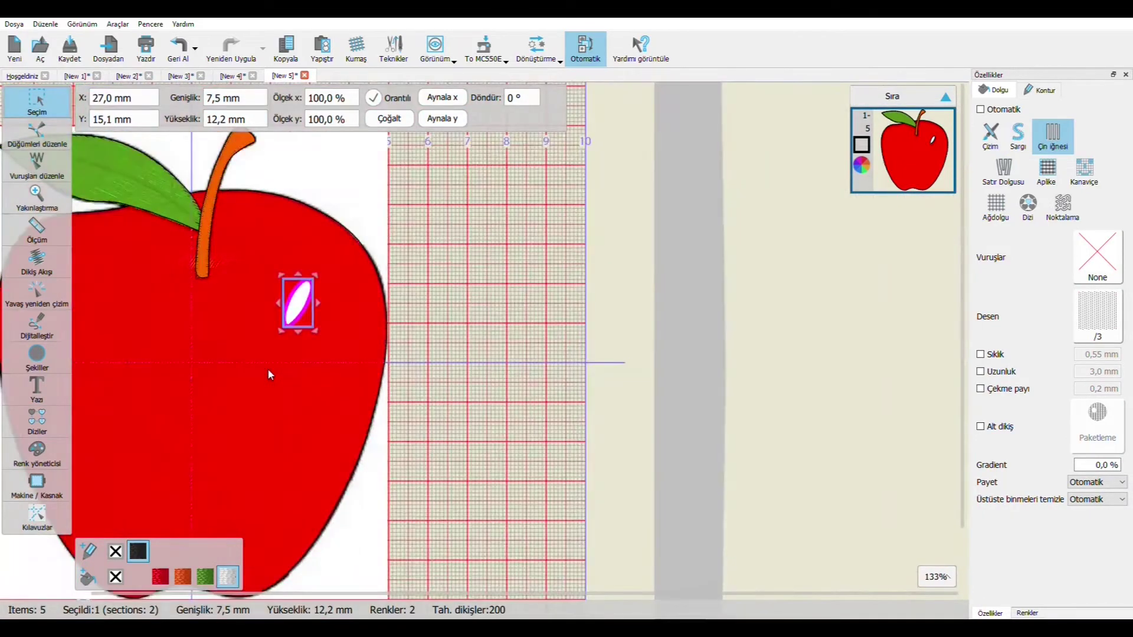
pyautogui.scroll(2, 218, 306)
pyautogui.scroll(3, 218, 306)
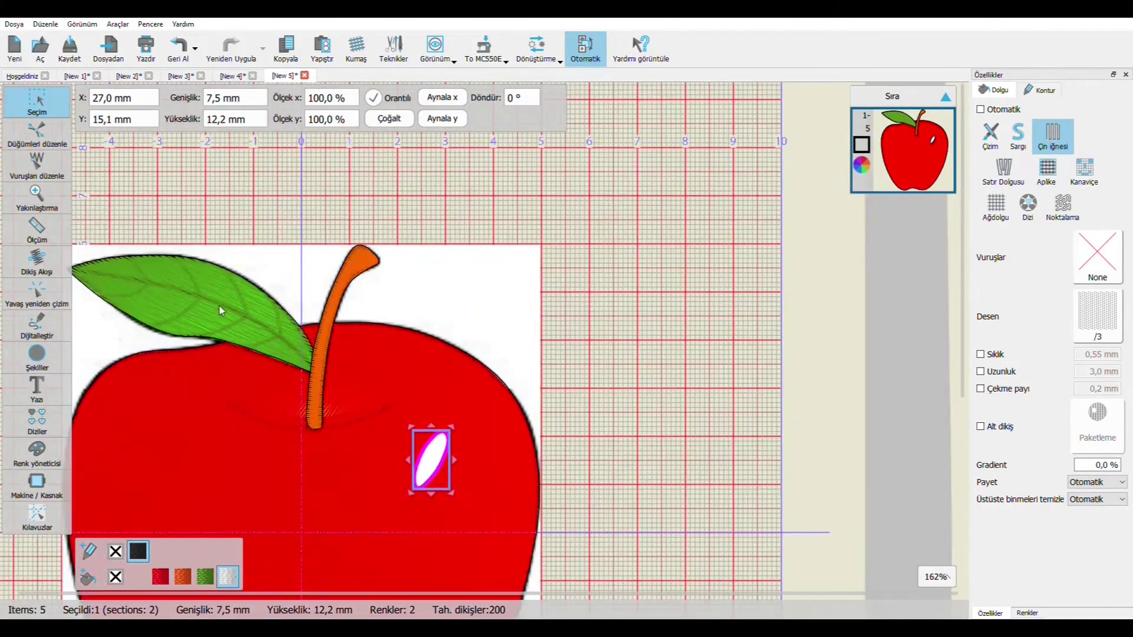
pyautogui.click(245, 213)
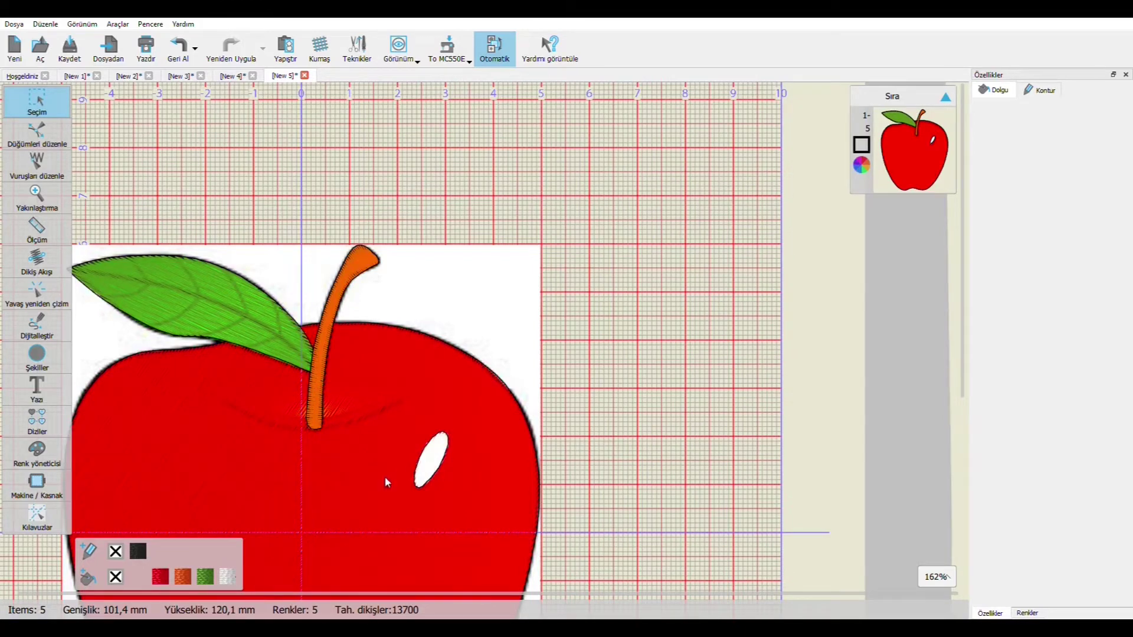
pyautogui.scroll(-5, 549, 396)
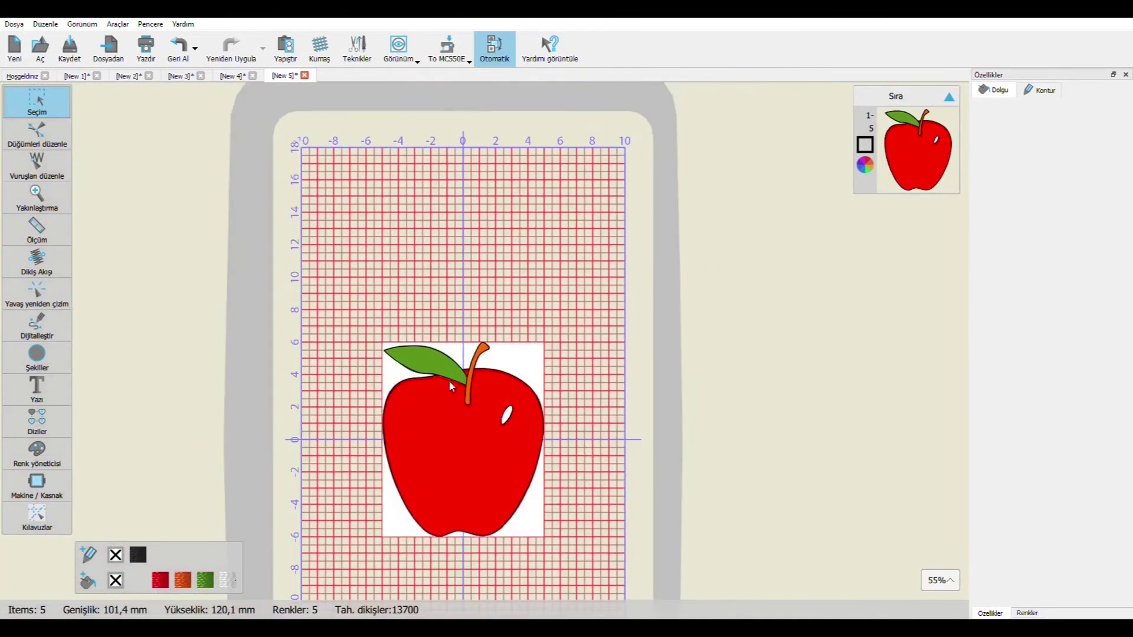
pyautogui.scroll(5, 450, 384)
pyautogui.scroll(4, 450, 385)
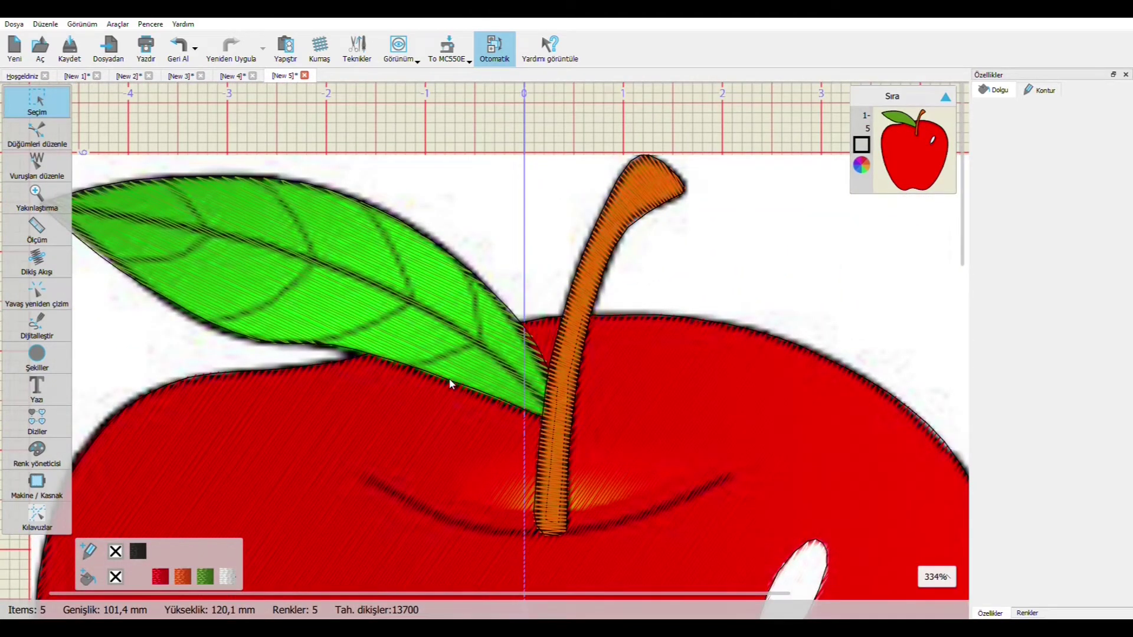
pyautogui.scroll(-4, 450, 385)
pyautogui.scroll(4, 451, 384)
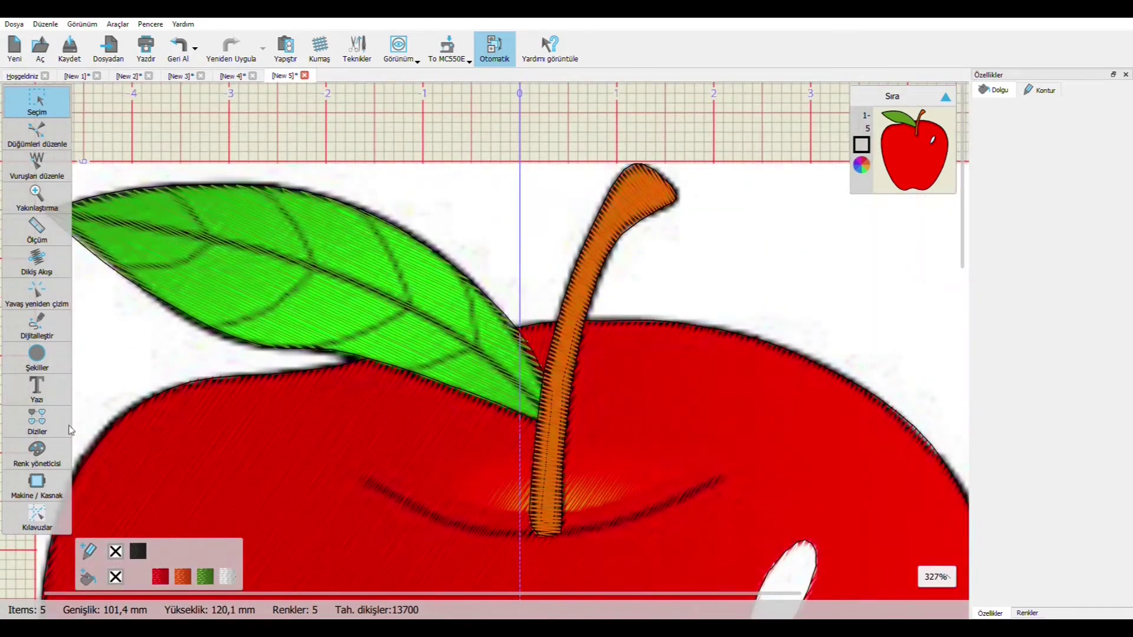
pyautogui.moveTo(38, 328)
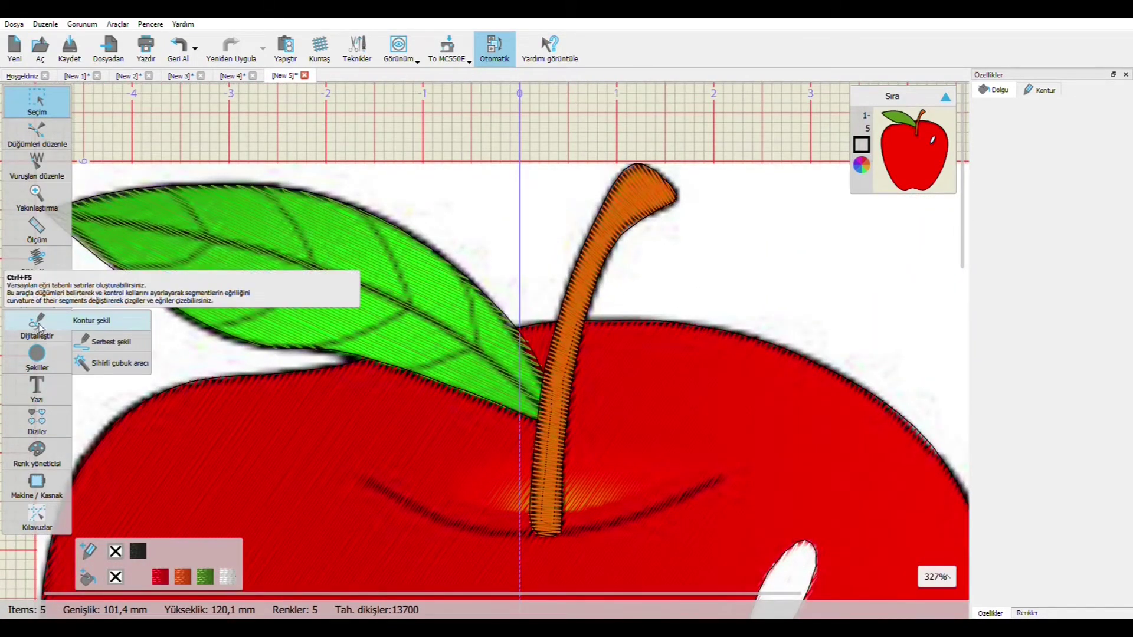
pyautogui.click(114, 337)
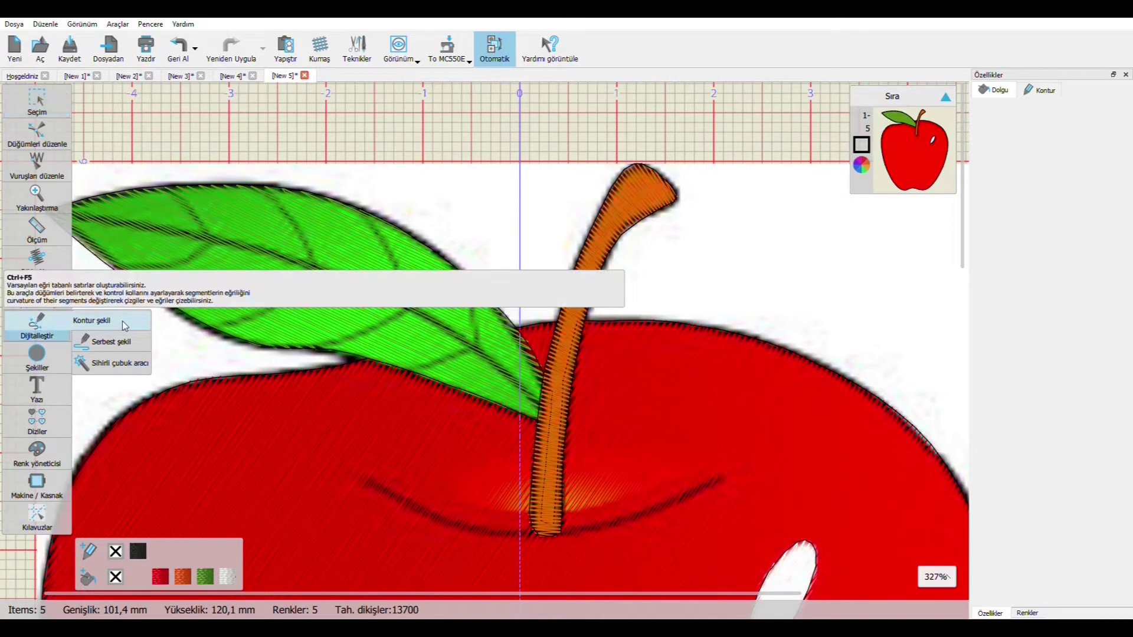
pyautogui.scroll(-4, 512, 278)
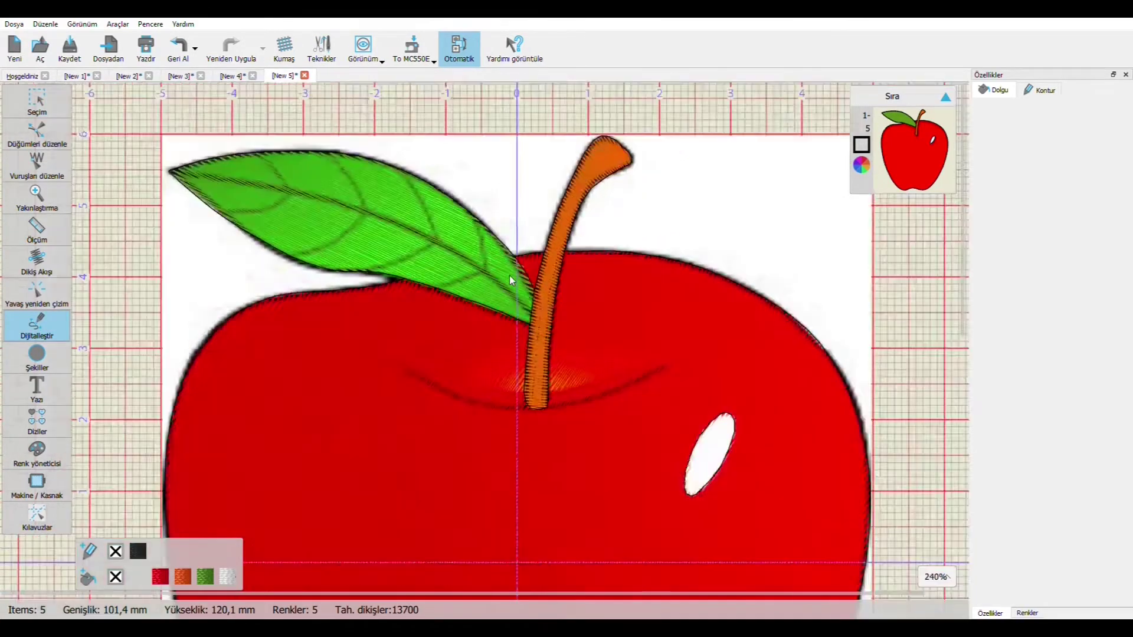
pyautogui.scroll(6, 513, 259)
pyautogui.scroll(-5, 514, 309)
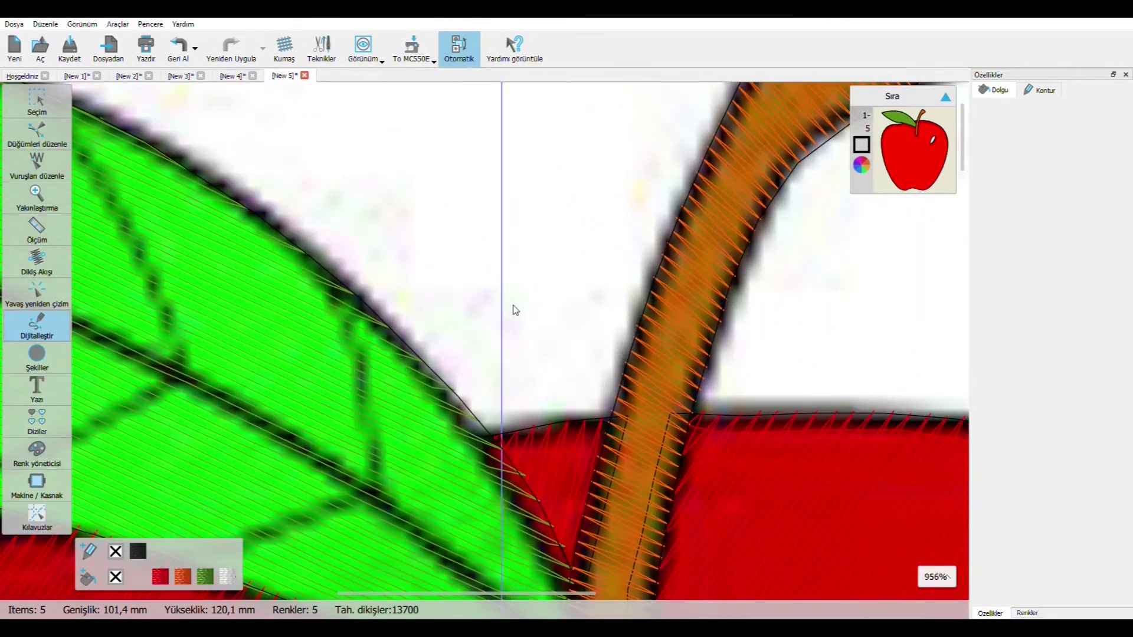
pyautogui.scroll(6, 526, 374)
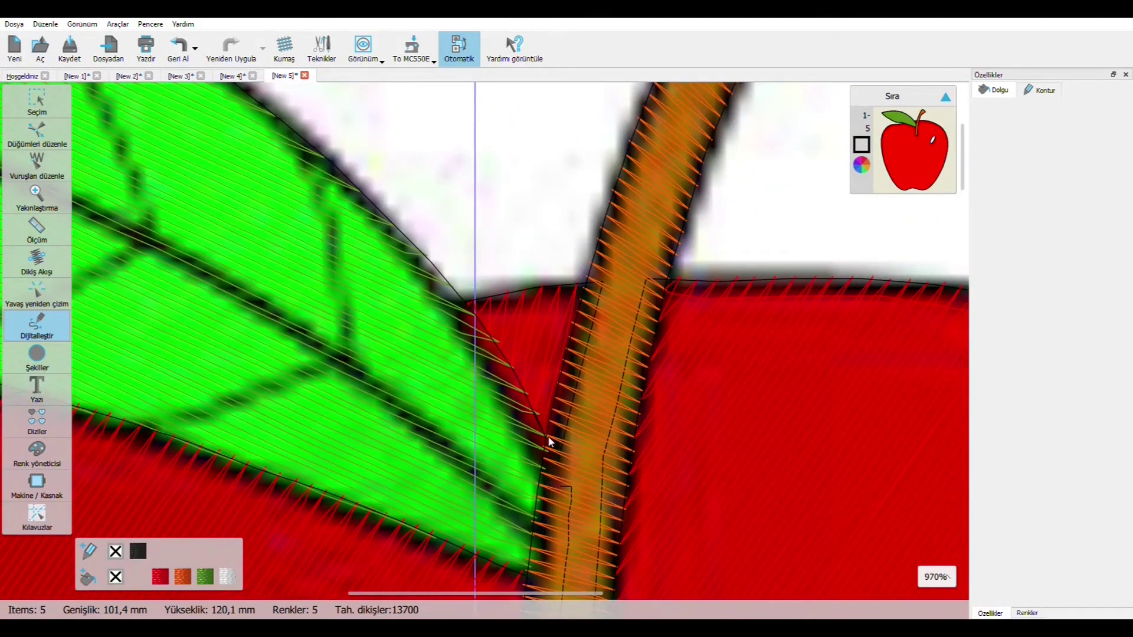
pyautogui.click(546, 440)
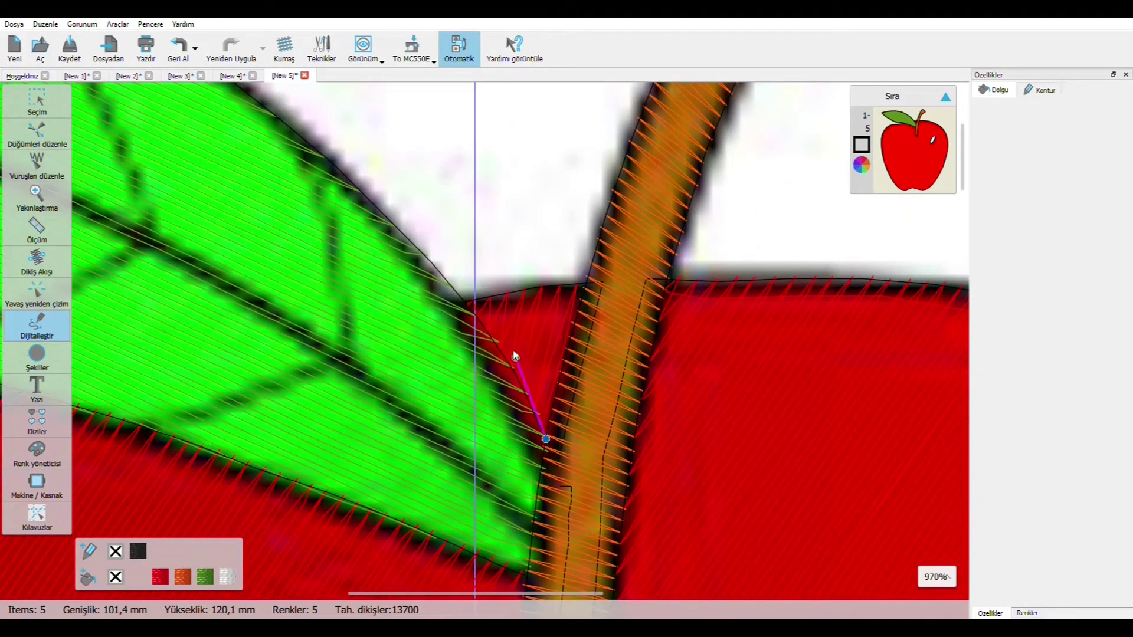
pyautogui.click(471, 305)
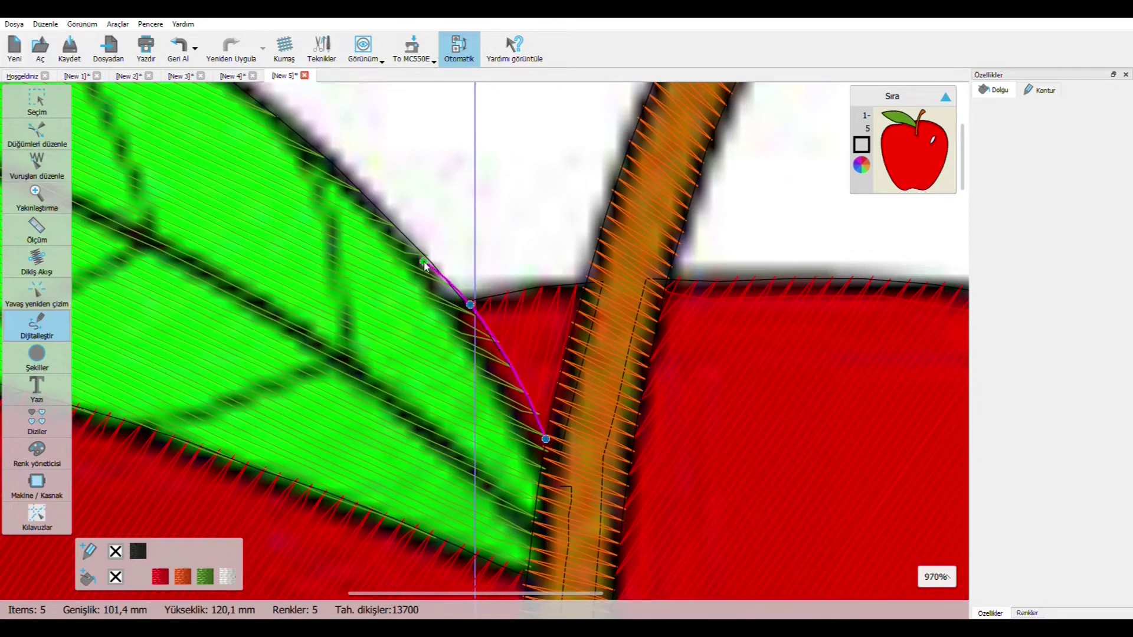
pyautogui.click(317, 157)
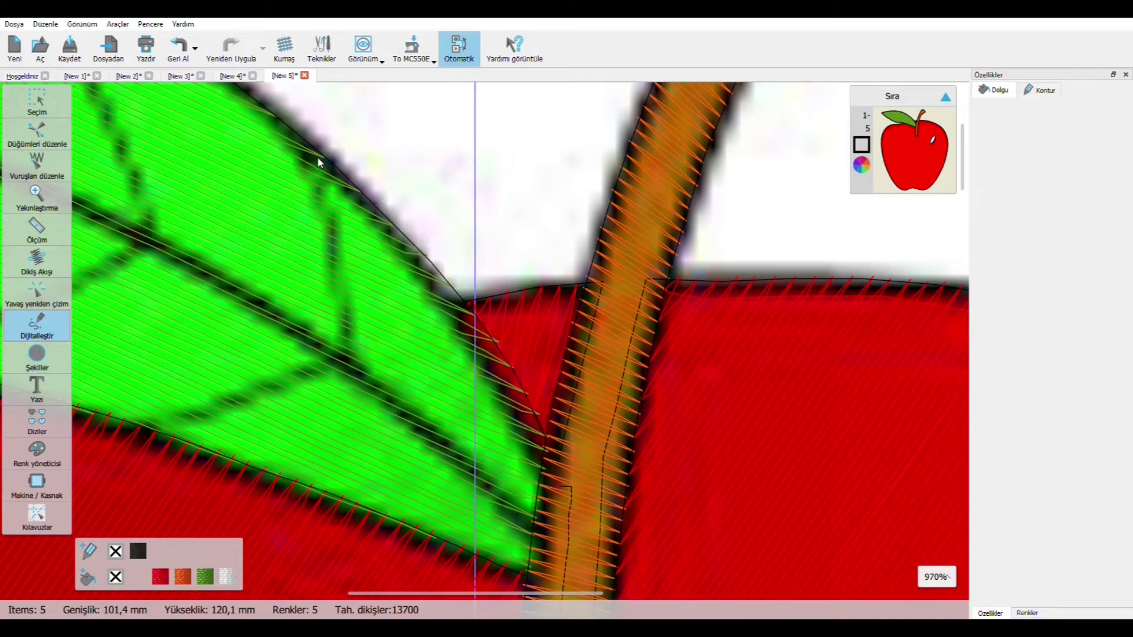
# - Start an outline shape (Kontur şekil) on the leaf's central vein, tracing from the stem end to about the middle of the leaf
pyautogui.scroll(-10, 417, 254)
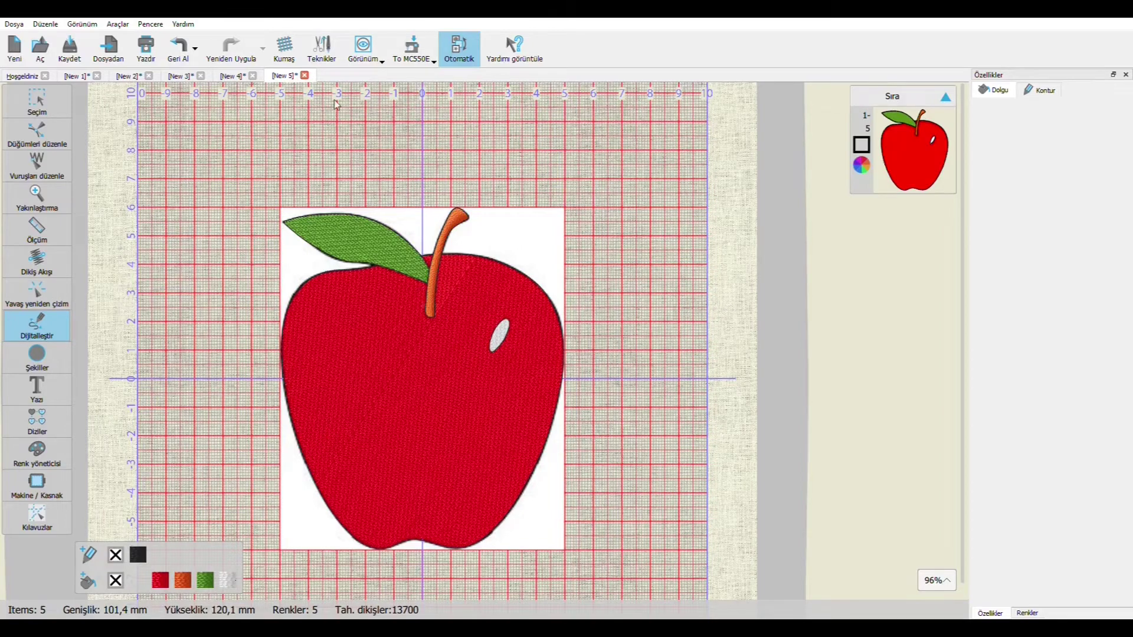
pyautogui.scroll(1, 313, 88)
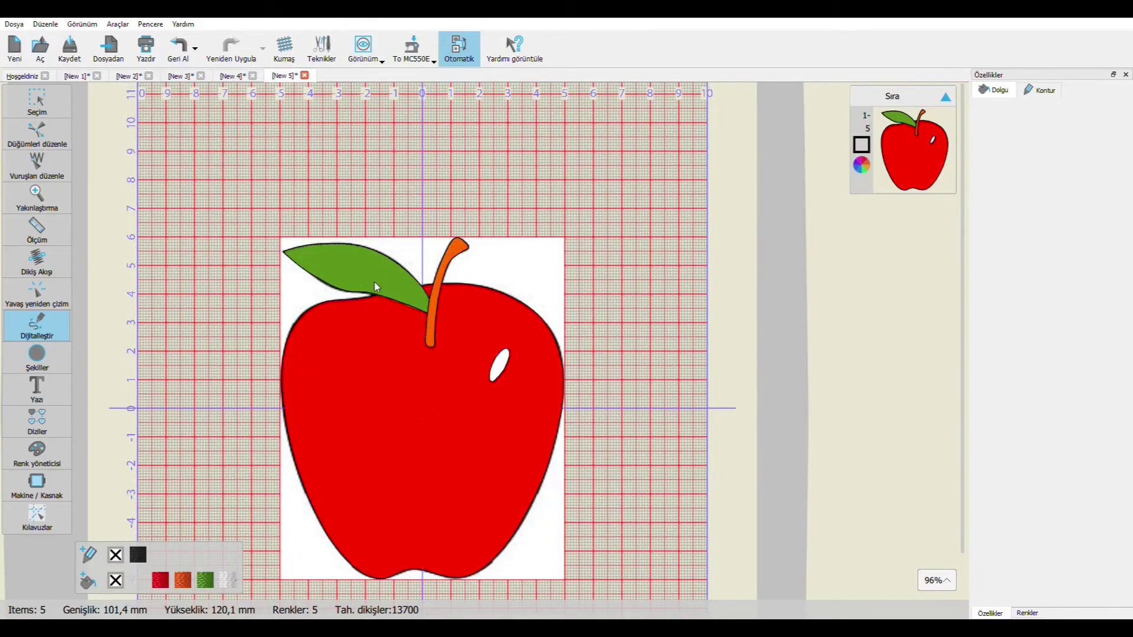
pyautogui.scroll(-5, 378, 287)
pyautogui.scroll(10, 376, 287)
pyautogui.scroll(-2, 376, 286)
pyautogui.scroll(1, 376, 284)
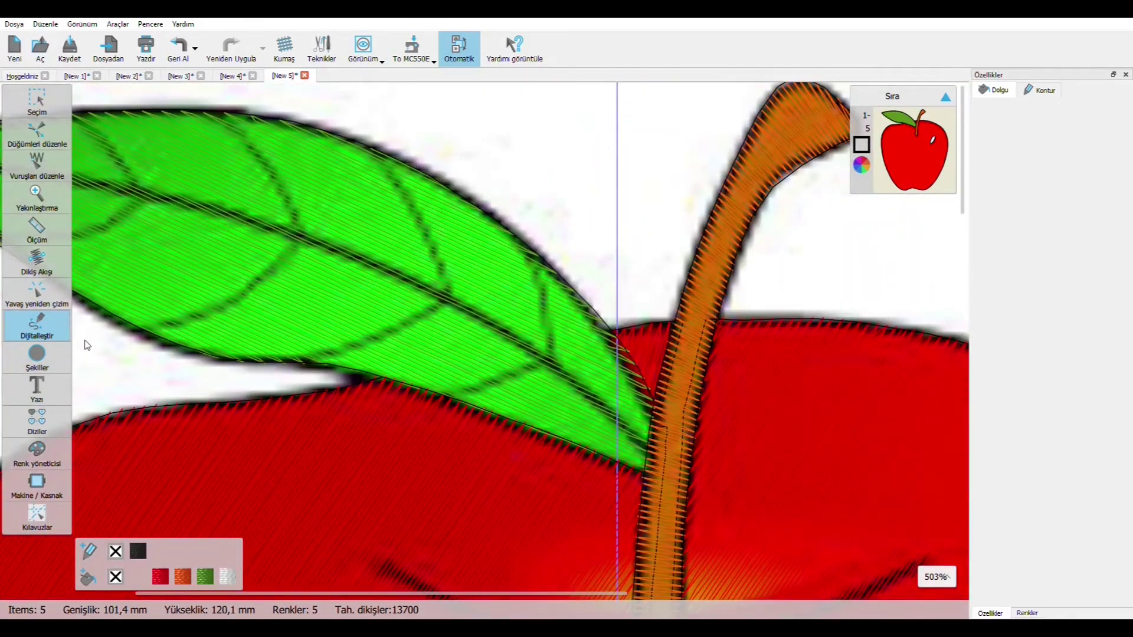
pyautogui.moveTo(50, 353)
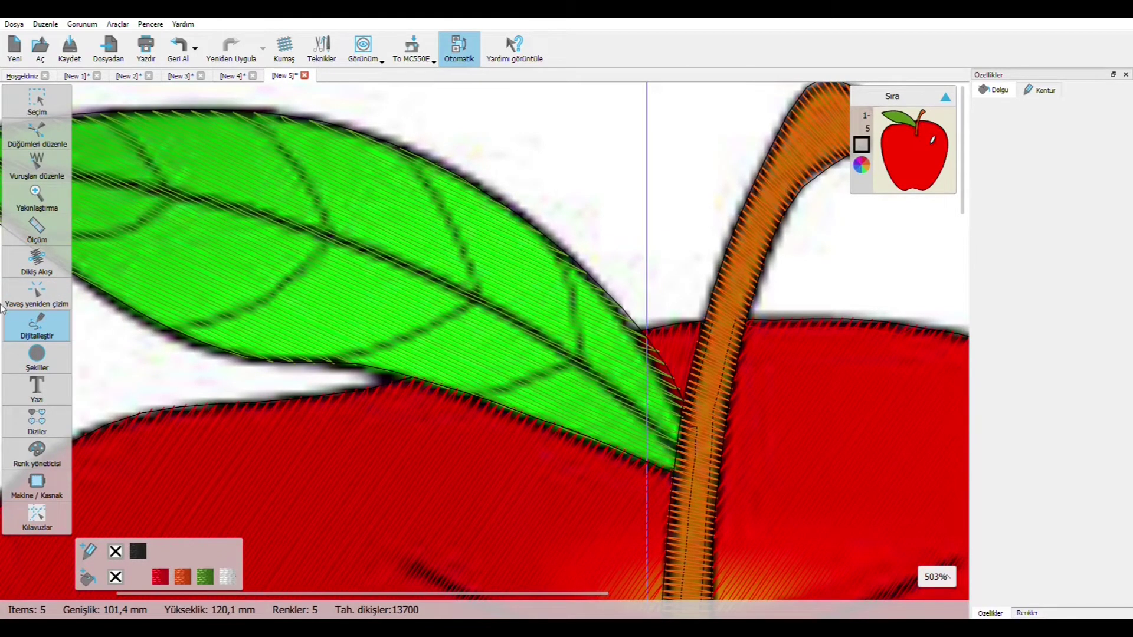
pyautogui.moveTo(28, 328)
pyautogui.click(85, 320)
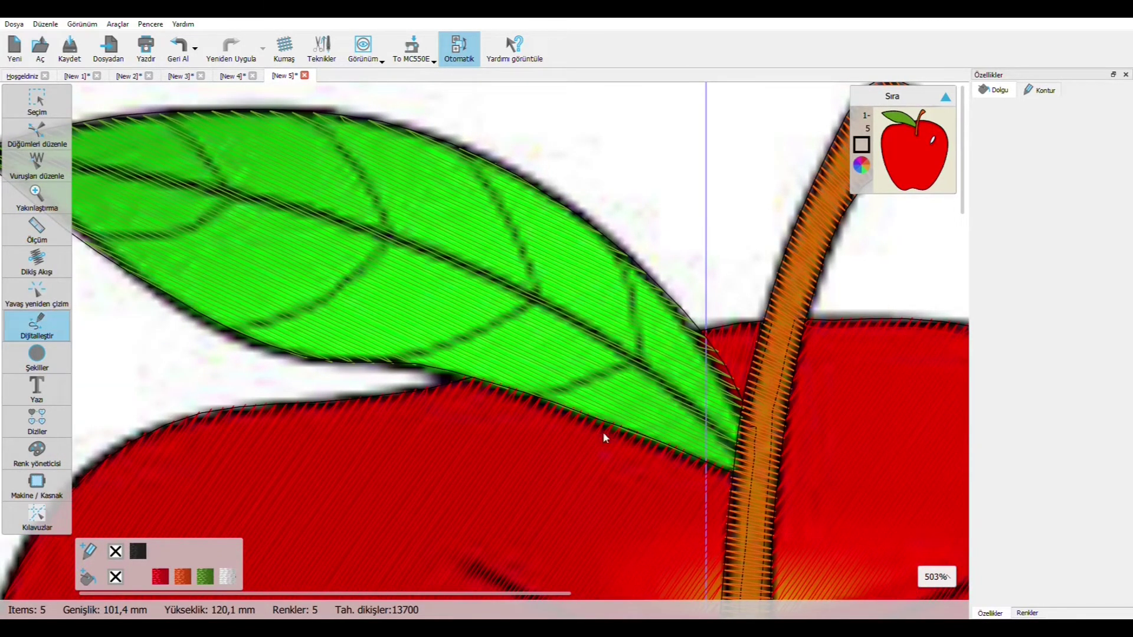
pyautogui.click(737, 447)
pyautogui.click(543, 300)
pyautogui.click(314, 212)
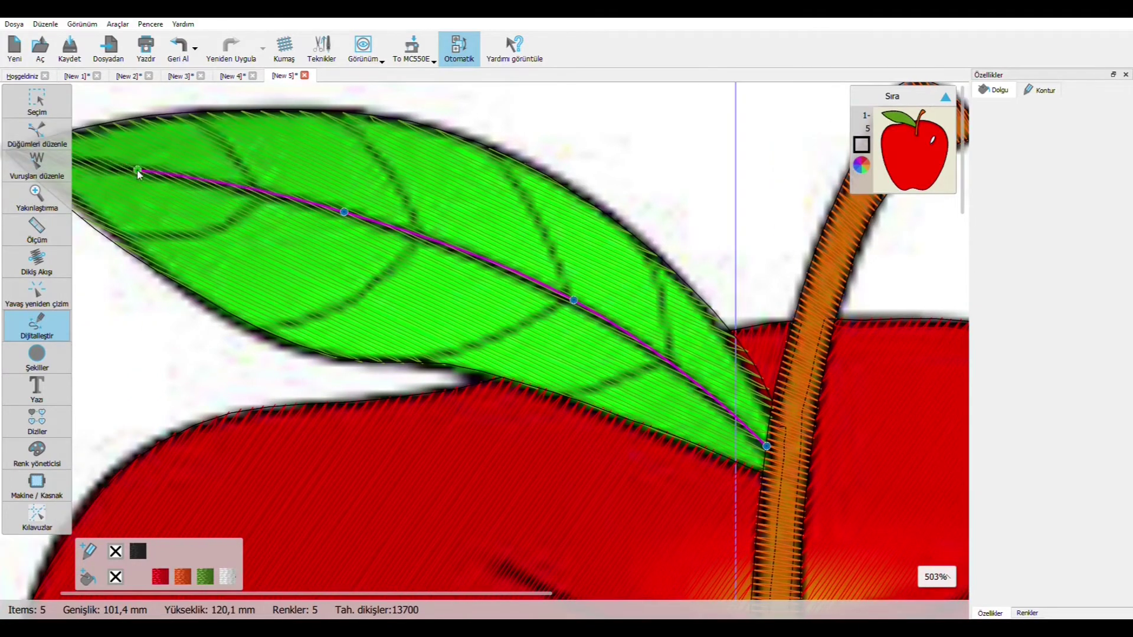
# - Extend the central vein line to the leaf's pointed tip and finish it
pyautogui.scroll(-5, 207, 152)
pyautogui.scroll(4, 151, 155)
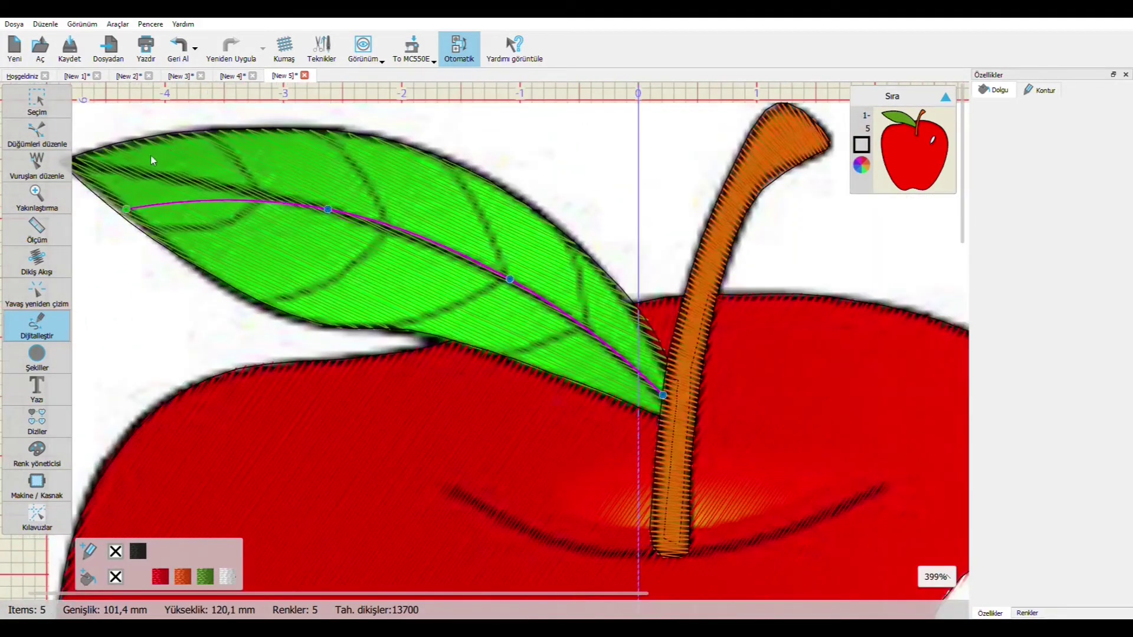
pyautogui.scroll(-4, 171, 195)
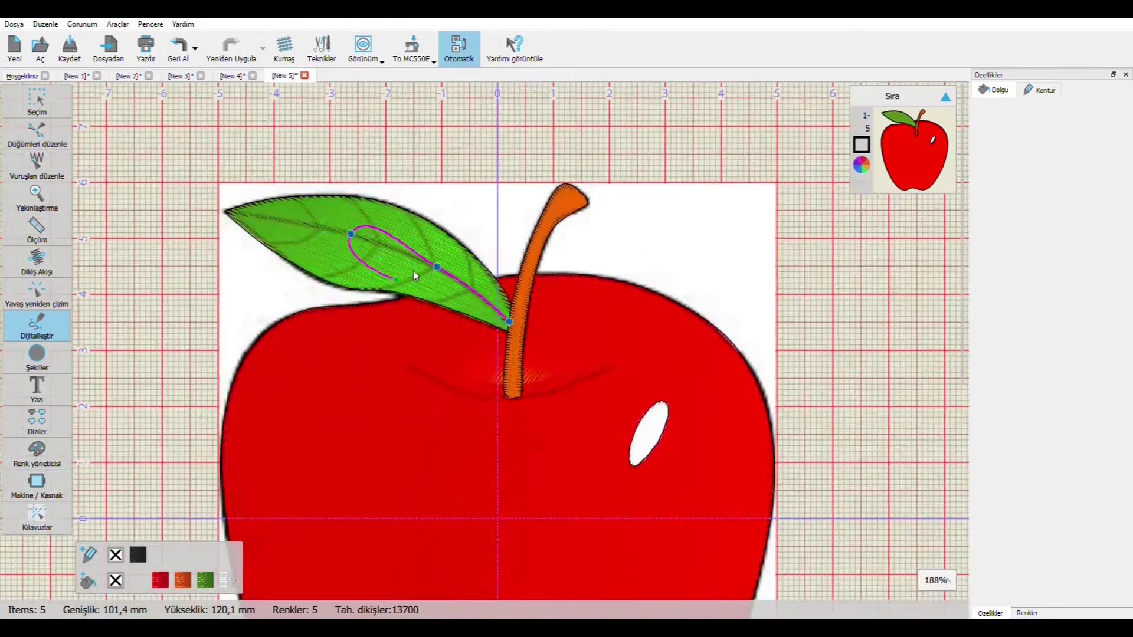
pyautogui.scroll(1, 216, 215)
pyautogui.scroll(5, 272, 223)
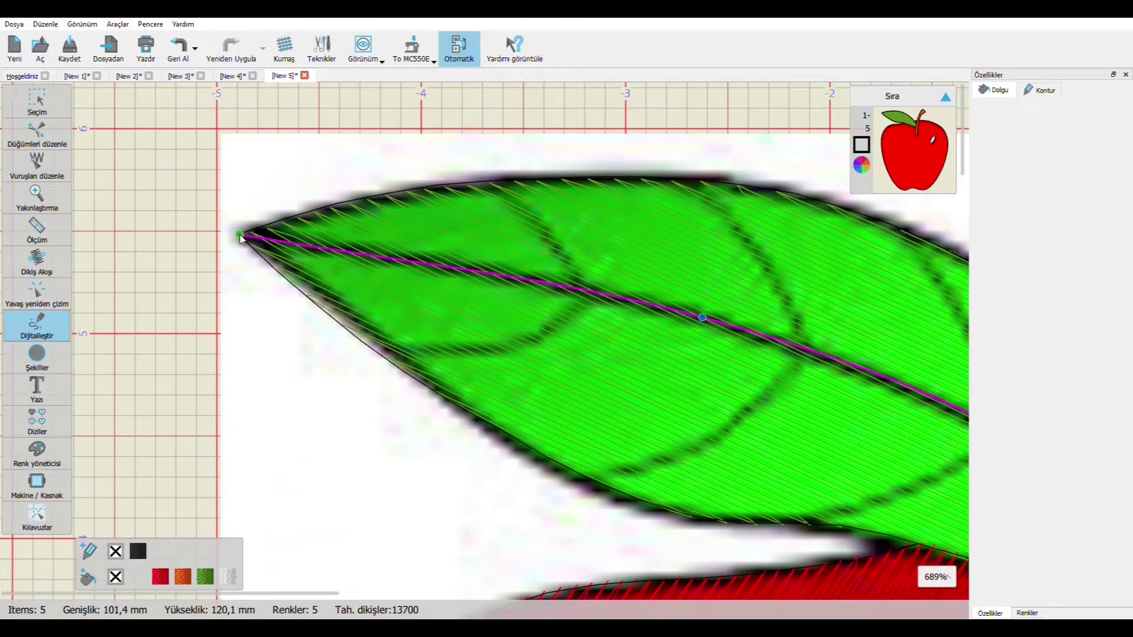
pyautogui.press('Escape')
# - Trace the side vein nearest the leaf tip from the upper edge across the central vein to the lower edge, and finish it
pyautogui.scroll(-4, 260, 244)
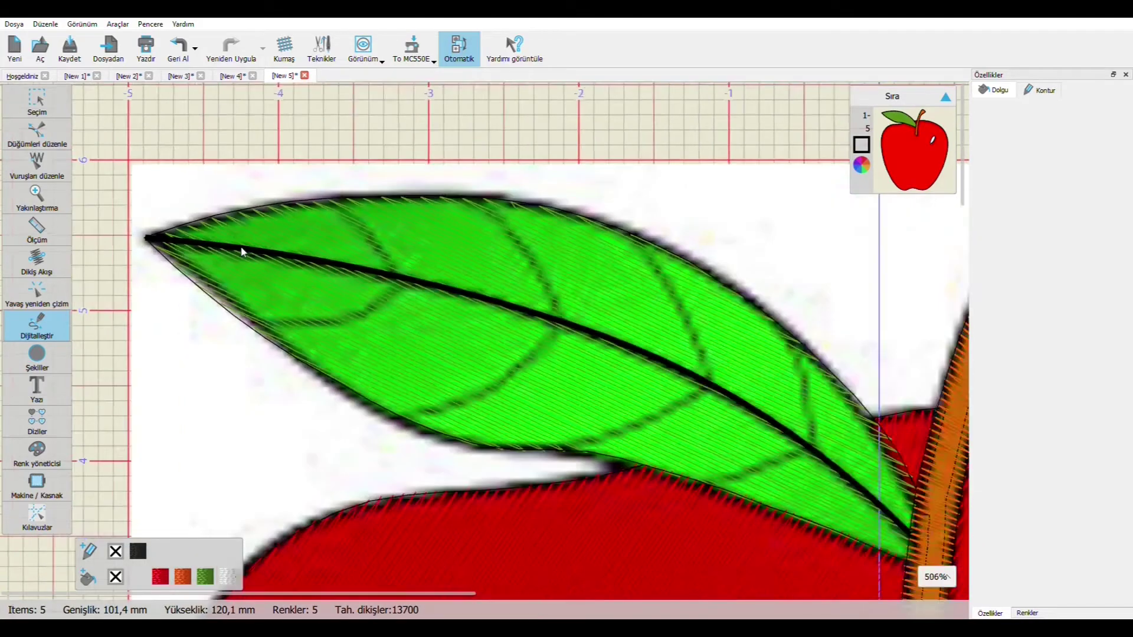
pyautogui.scroll(4, 310, 243)
pyautogui.scroll(2, 295, 236)
pyautogui.click(250, 172)
pyautogui.click(324, 254)
pyautogui.click(372, 320)
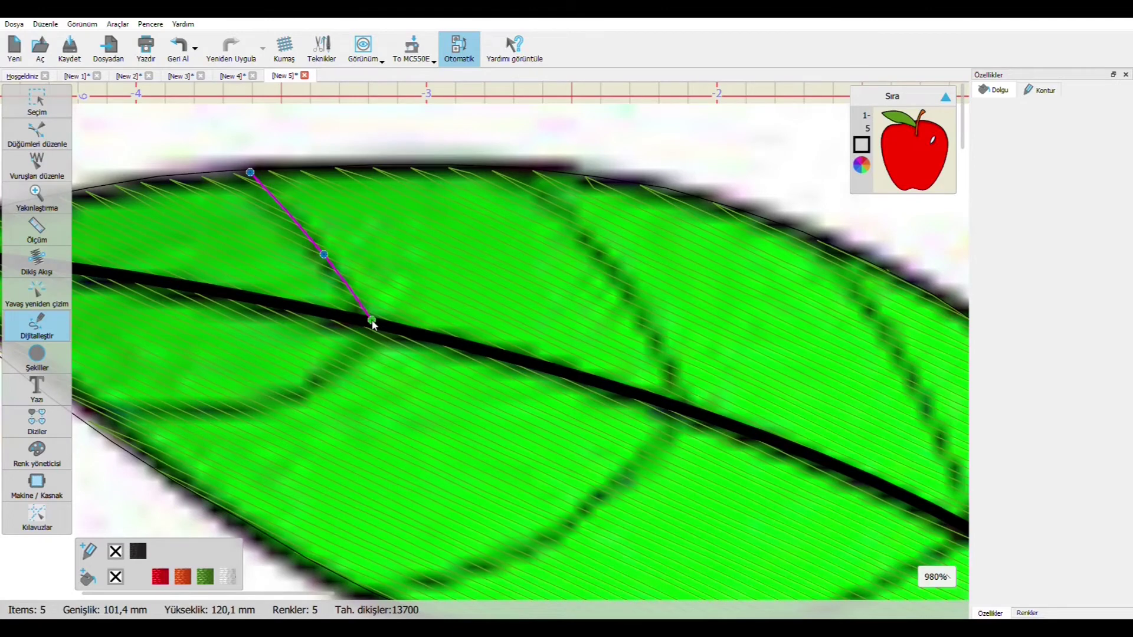
pyautogui.click(340, 368)
pyautogui.click(111, 416)
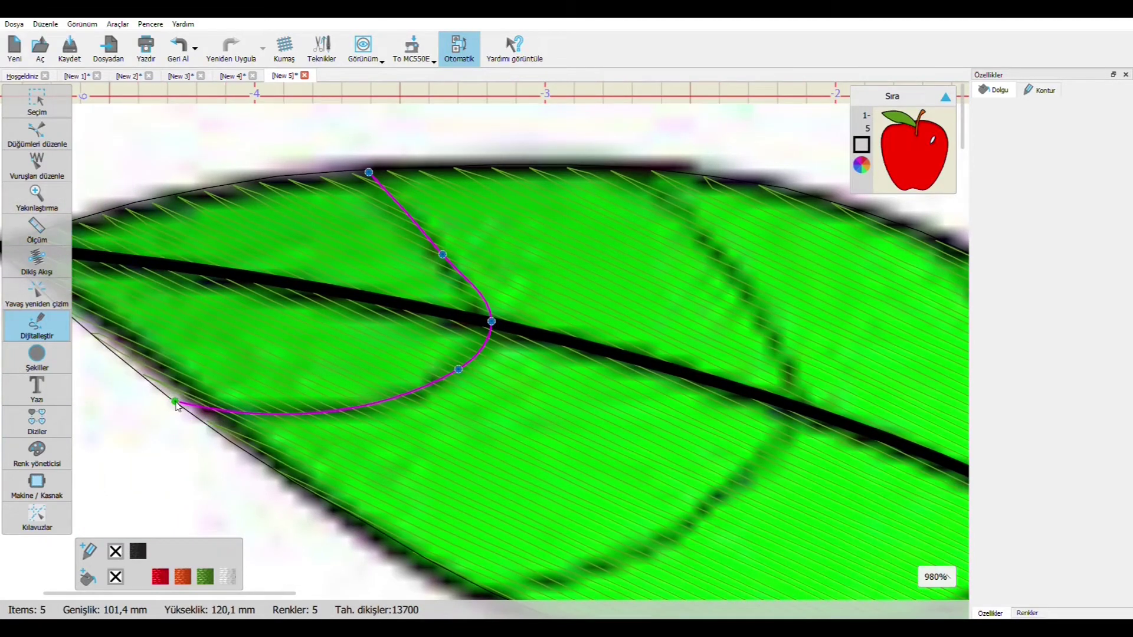
pyautogui.click(176, 404)
pyautogui.press('Return')
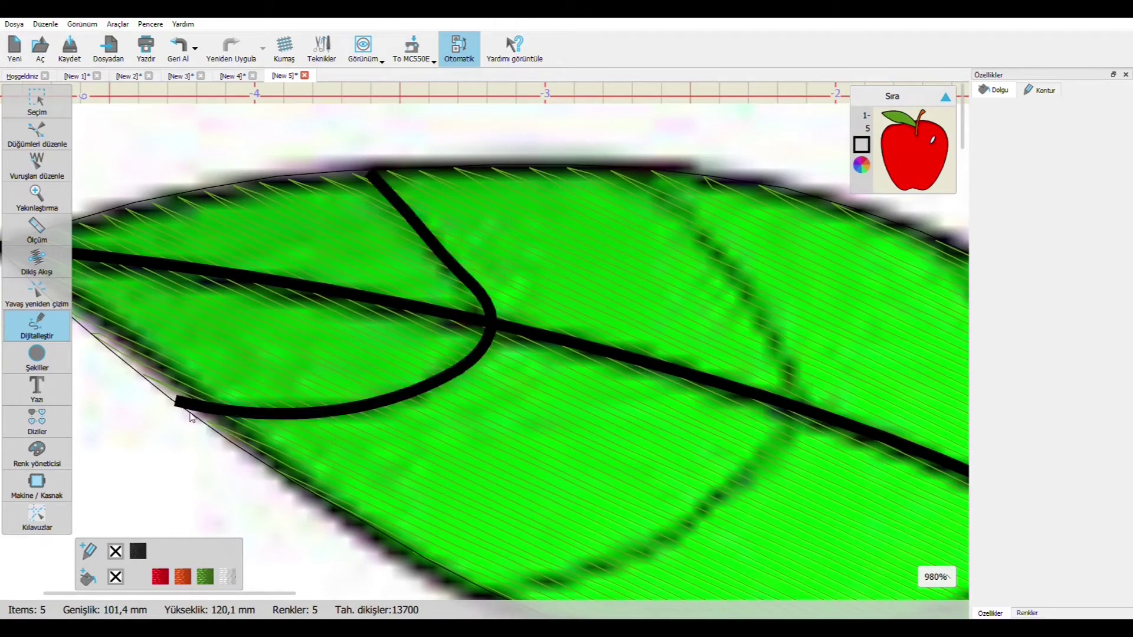
# - Trace the second side vein from the leaf's lower edge across the central vein to the upper edge, and finish it
pyautogui.scroll(-1, 215, 310)
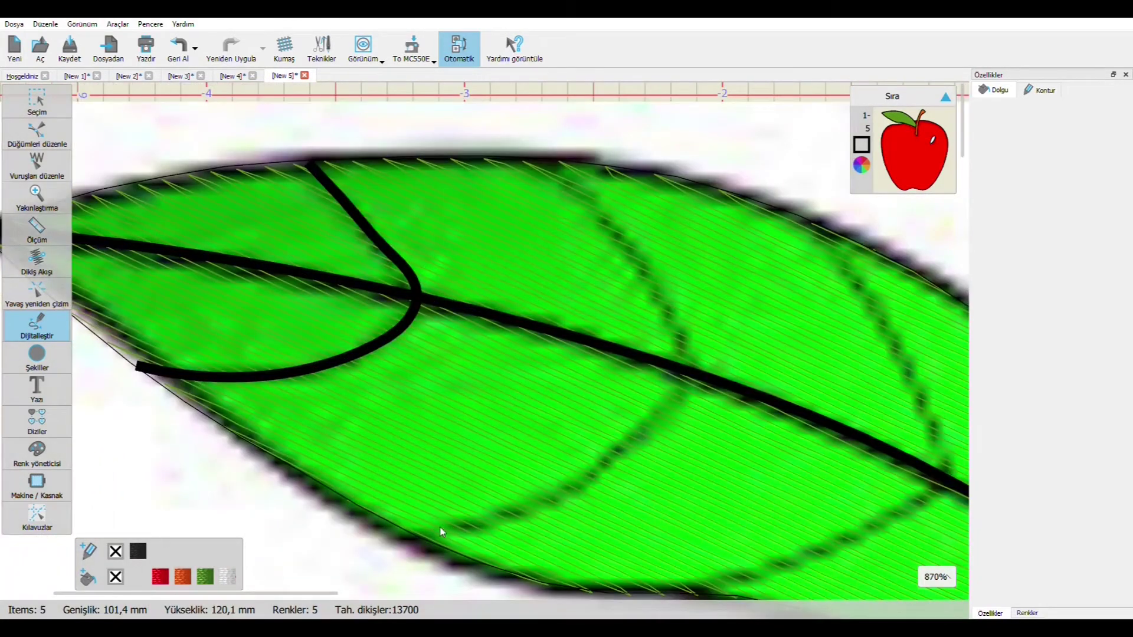
pyautogui.scroll(-2, 436, 525)
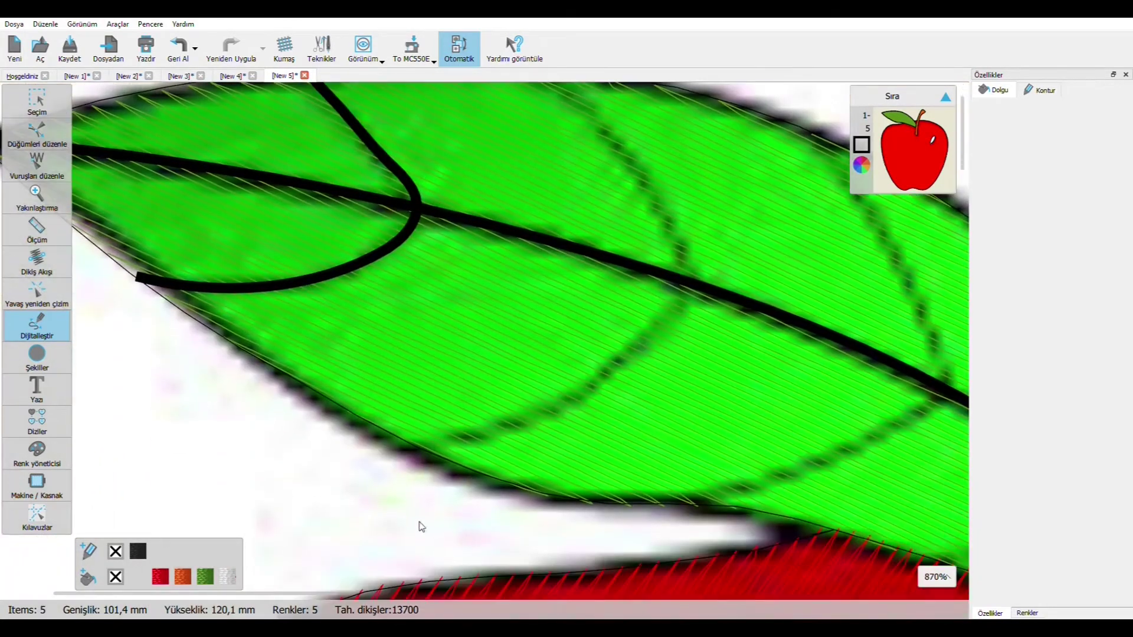
pyautogui.click(423, 450)
pyautogui.click(600, 387)
pyautogui.click(689, 290)
pyautogui.click(686, 285)
pyautogui.click(650, 193)
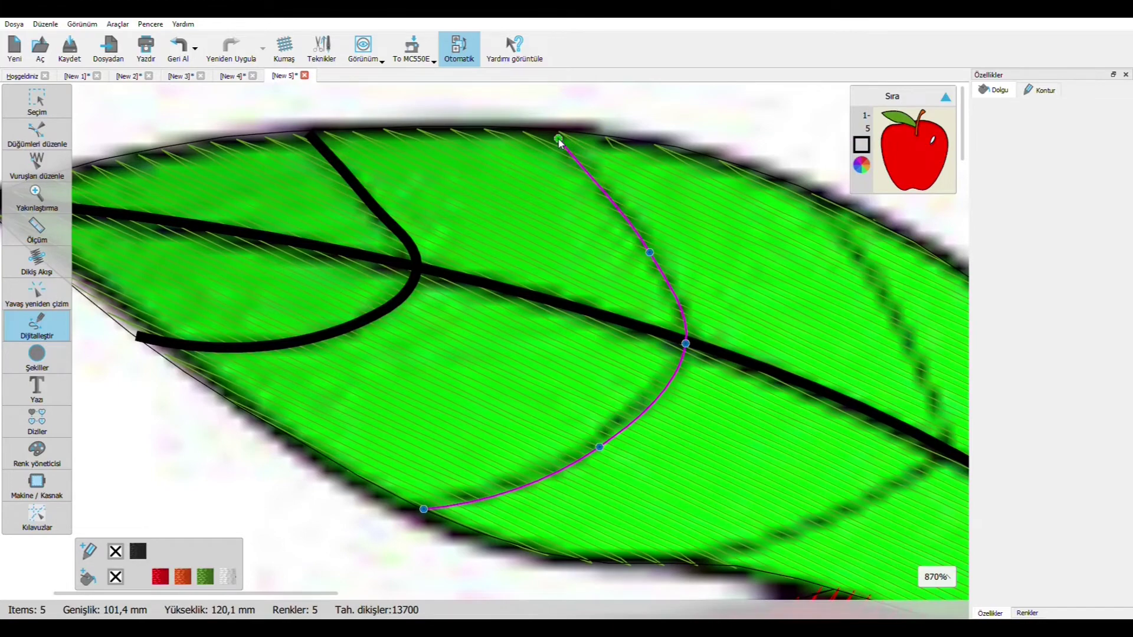
pyautogui.doubleClick(563, 144)
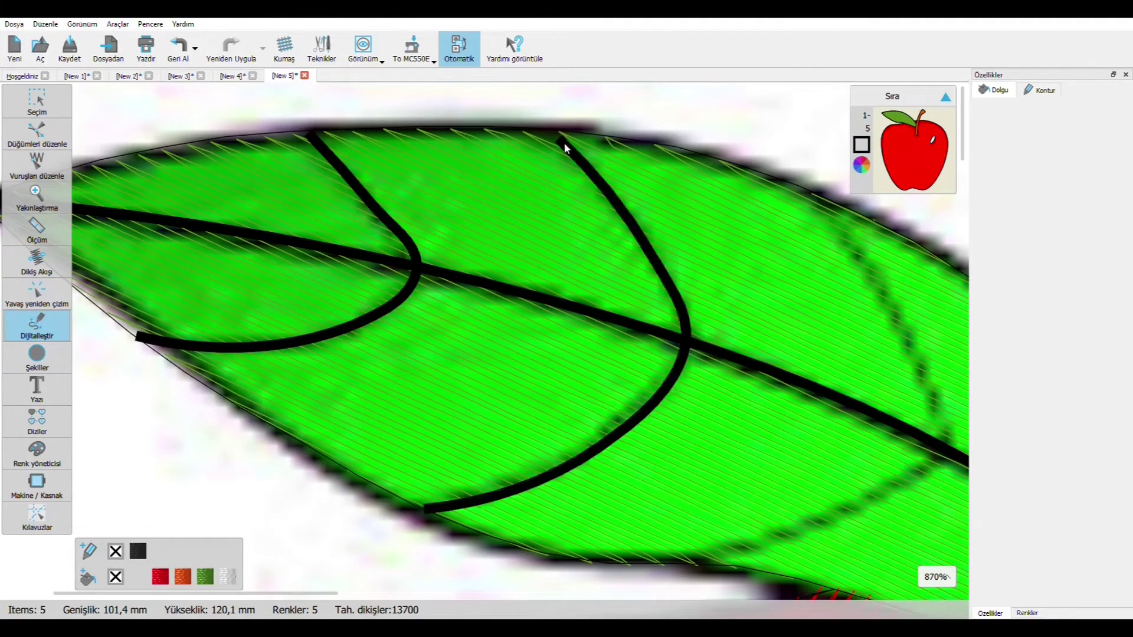
# - Leave the outline drawing tool and deselect the traced veins
pyautogui.click(36, 101)
pyautogui.scroll(-6, 715, 101)
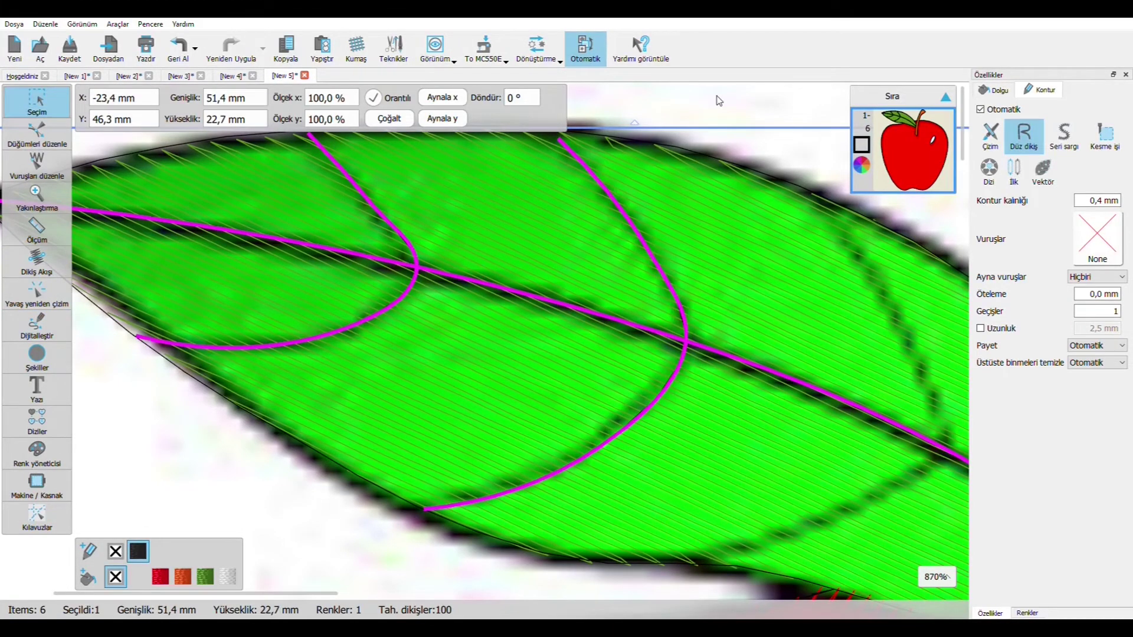
pyautogui.click(714, 102)
# - With the outline shape tool, trace the third side vein from the leaf's lower edge across the central vein to the upper edge, and finish it
pyautogui.scroll(7, 564, 274)
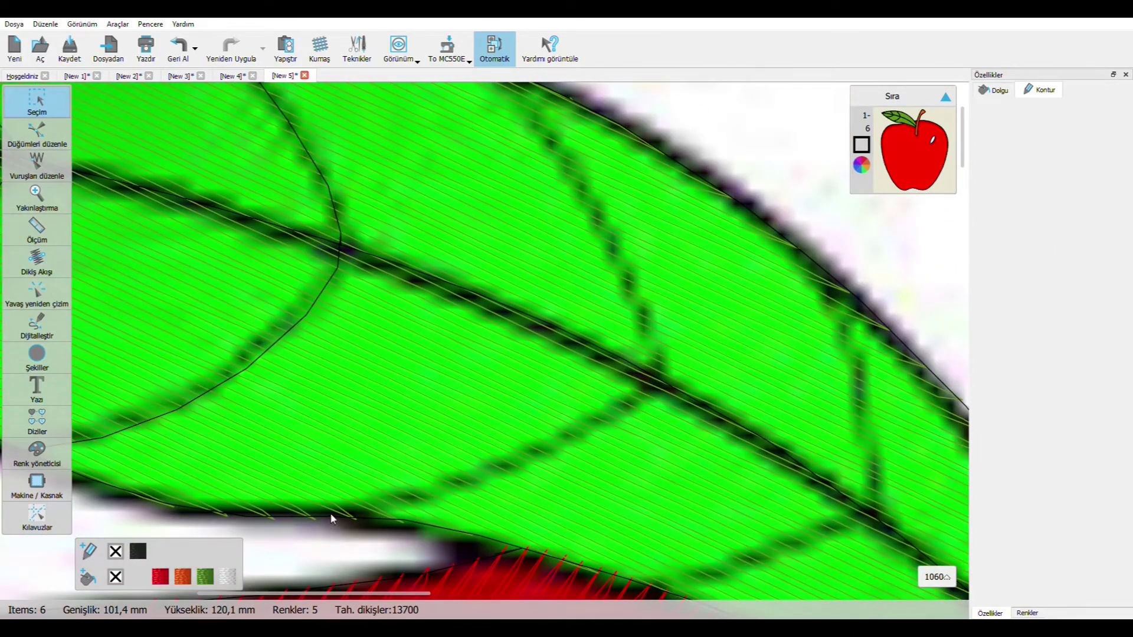
pyautogui.click(332, 520)
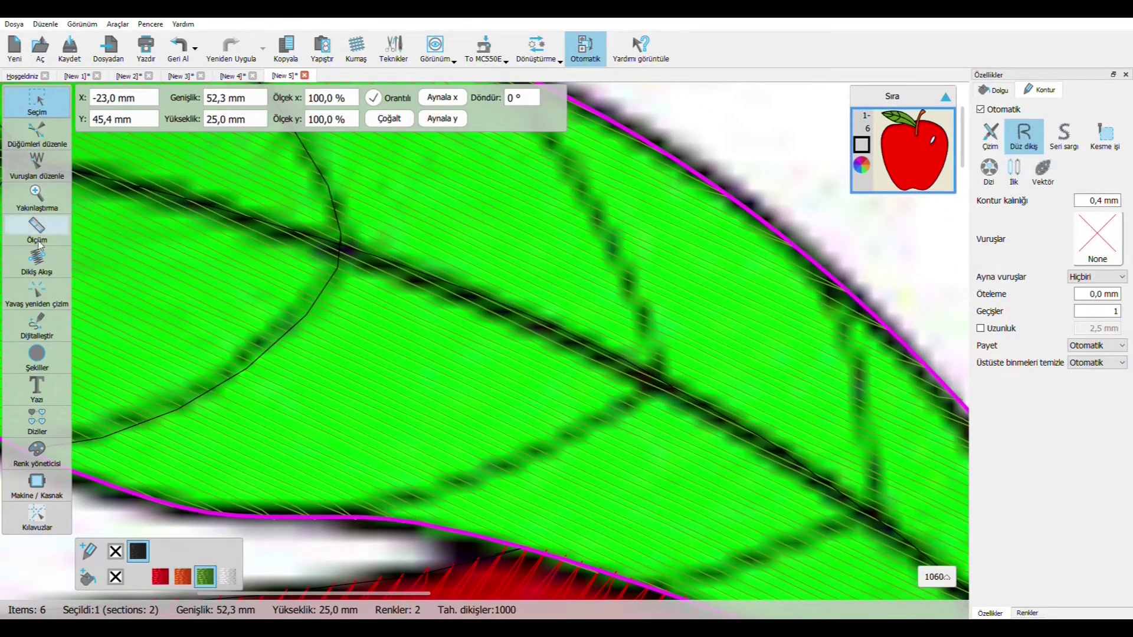
pyautogui.moveTo(36, 323)
pyautogui.click(103, 324)
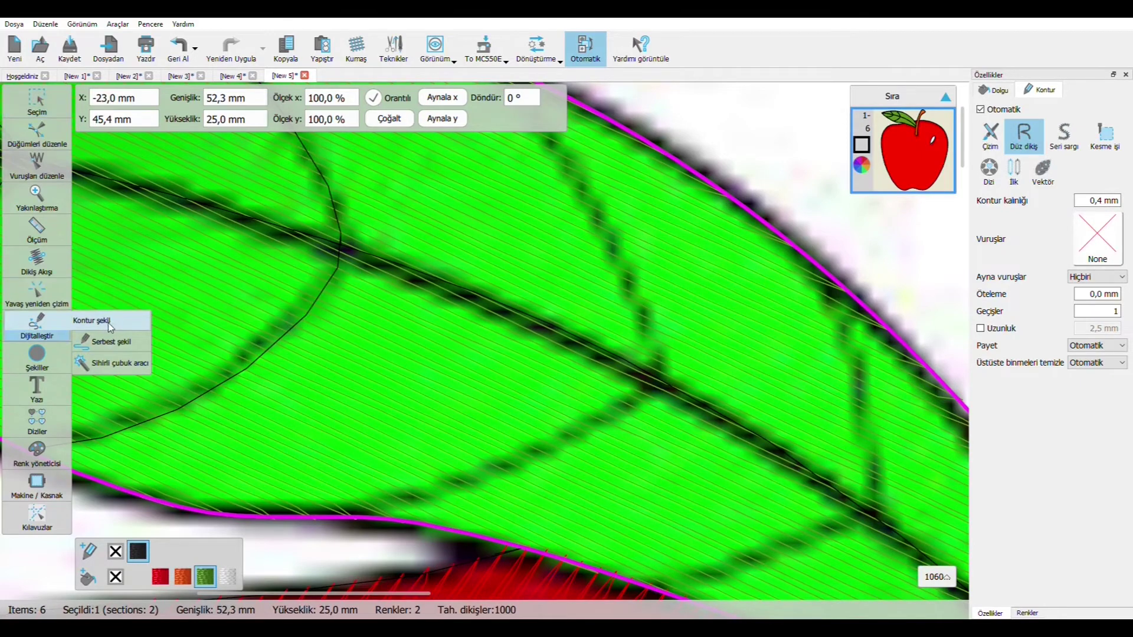
pyautogui.scroll(-1, 385, 535)
pyautogui.click(354, 487)
pyautogui.click(550, 423)
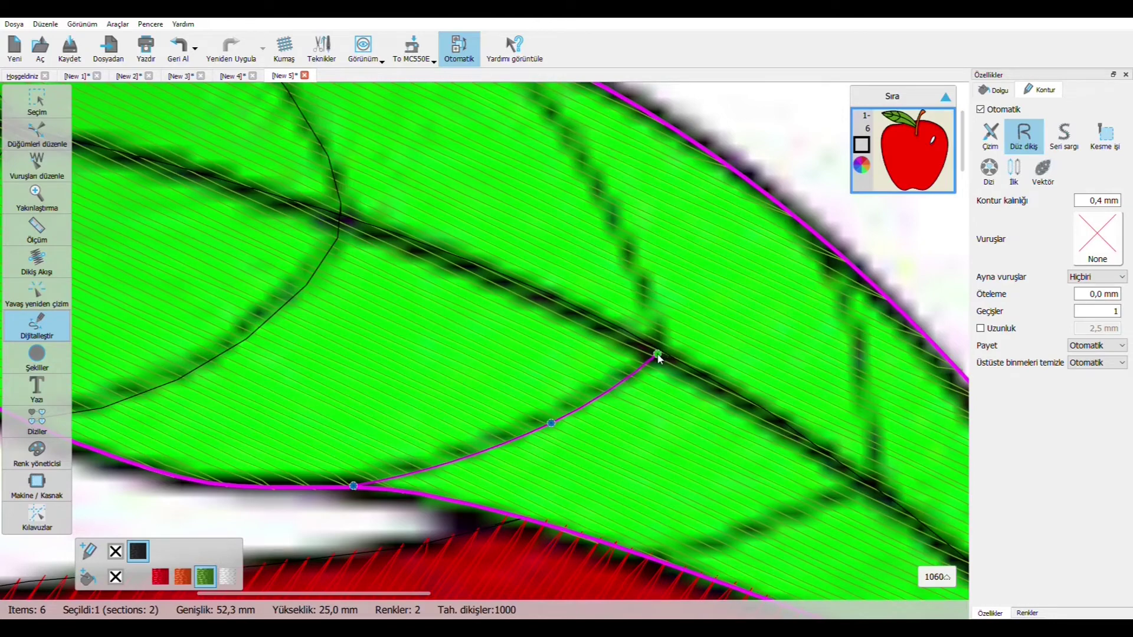
pyautogui.click(658, 355)
pyautogui.click(619, 229)
pyautogui.scroll(-3, 605, 244)
pyautogui.scroll(3, 619, 165)
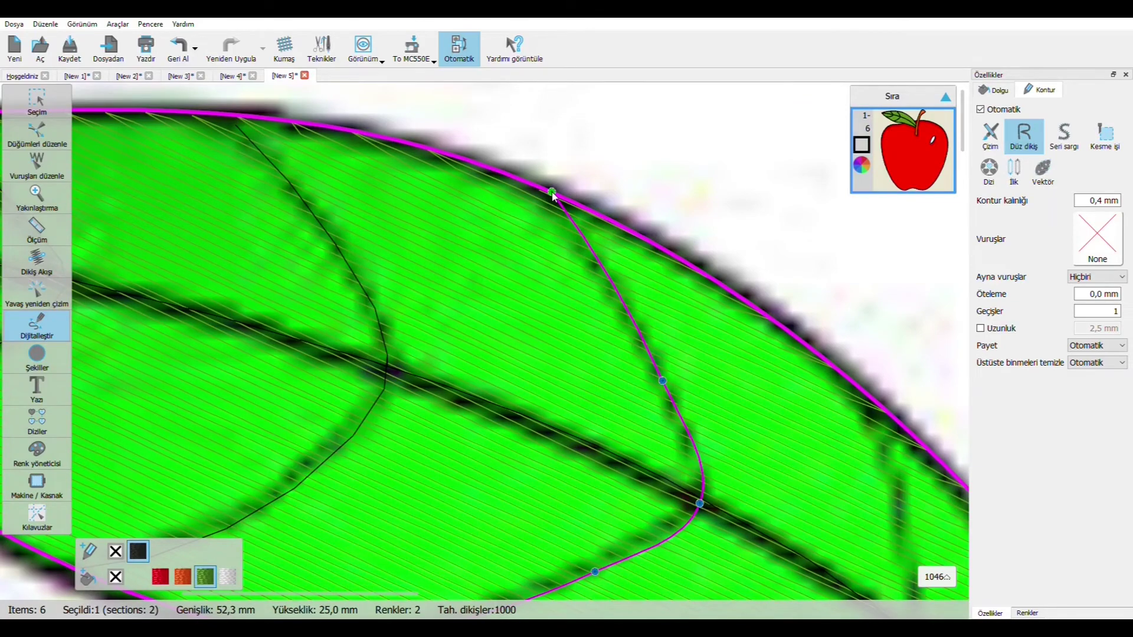
pyautogui.doubleClick(587, 202)
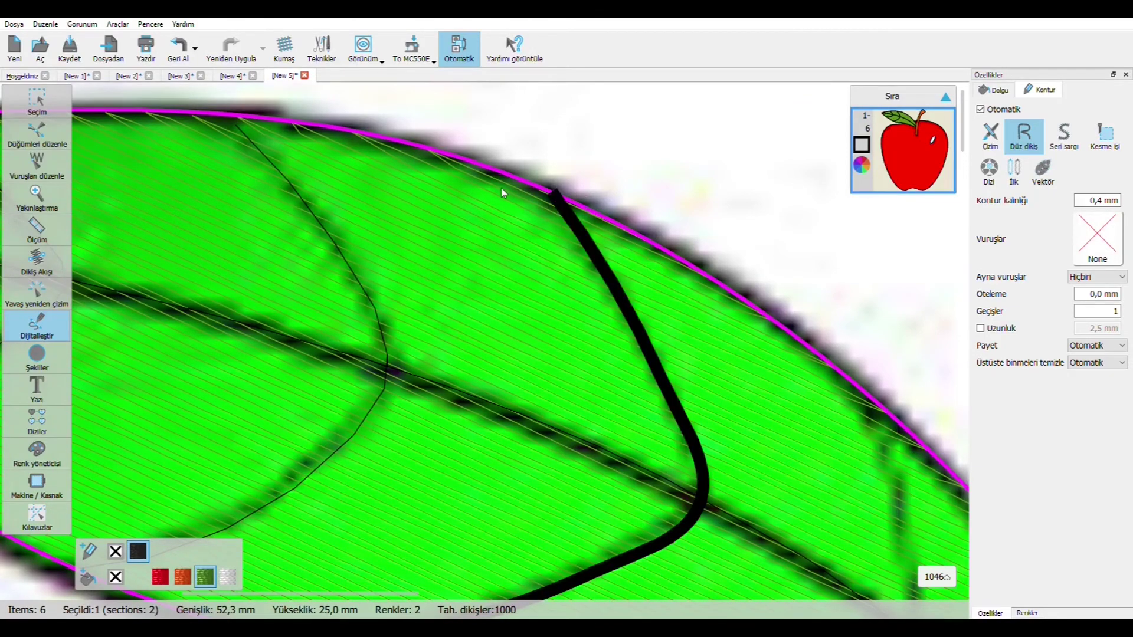
# - Trace the side vein nearest the stem from the leaf's lower edge to the central vein, and undo the accidental removal of the leaf
pyautogui.scroll(-3, 590, 295)
pyautogui.scroll(2, 598, 316)
pyautogui.click(504, 388)
pyautogui.click(673, 335)
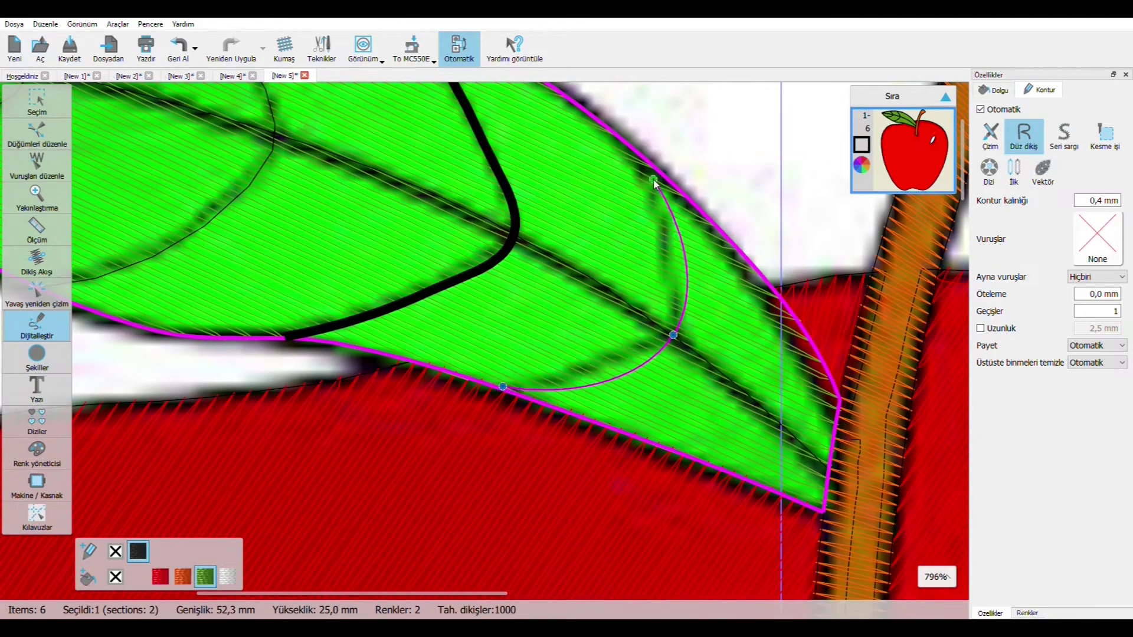
pyautogui.click(685, 337)
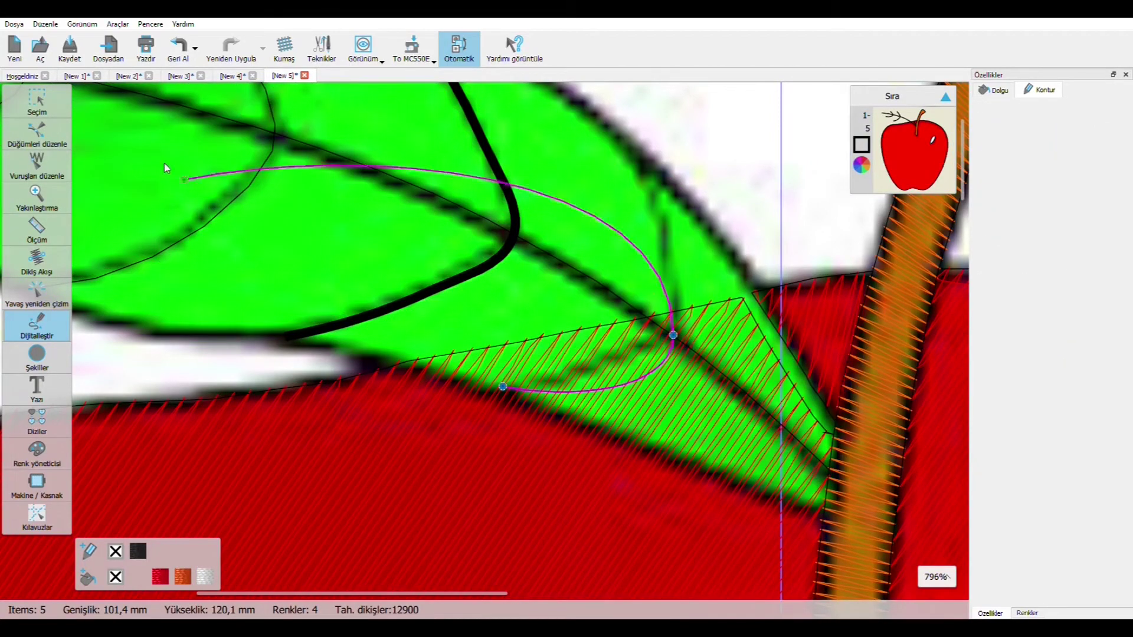
pyautogui.click(190, 59)
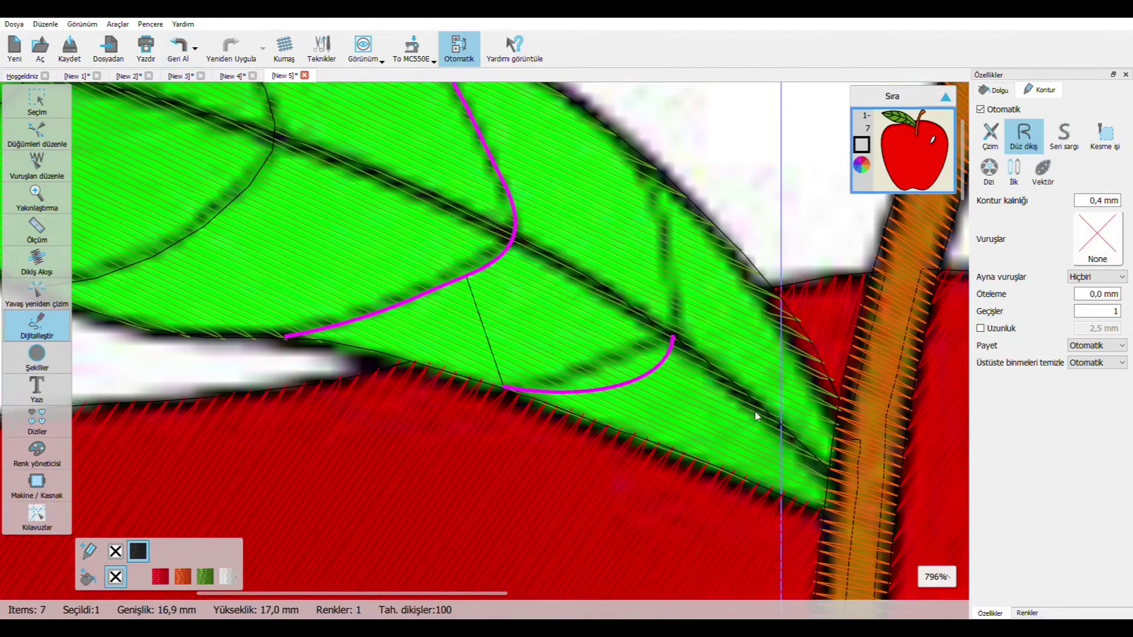